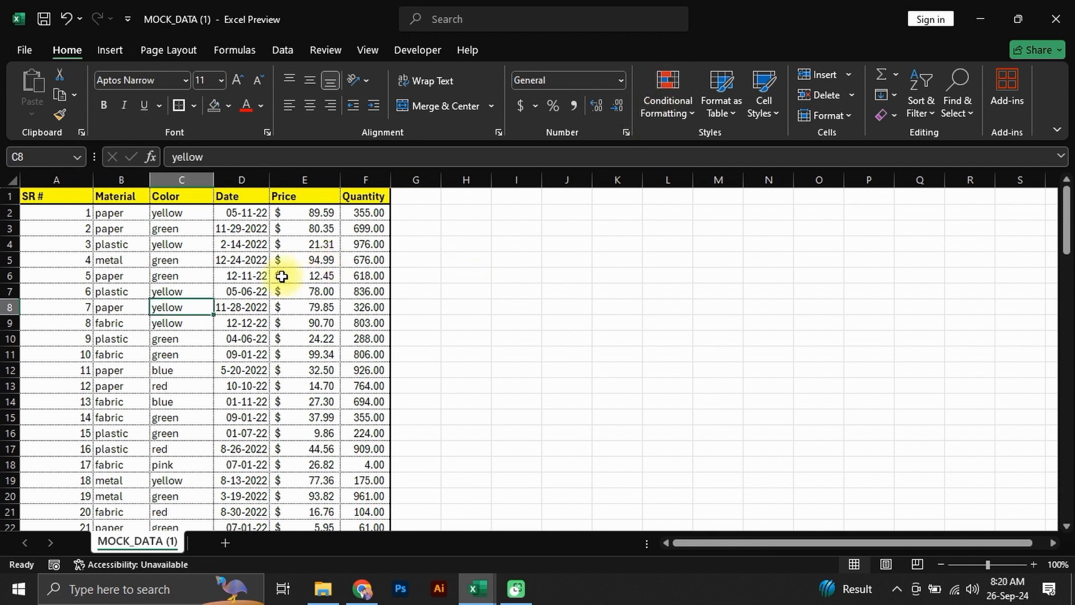
{"action": "left_click", "coordinate": [679, 107]}
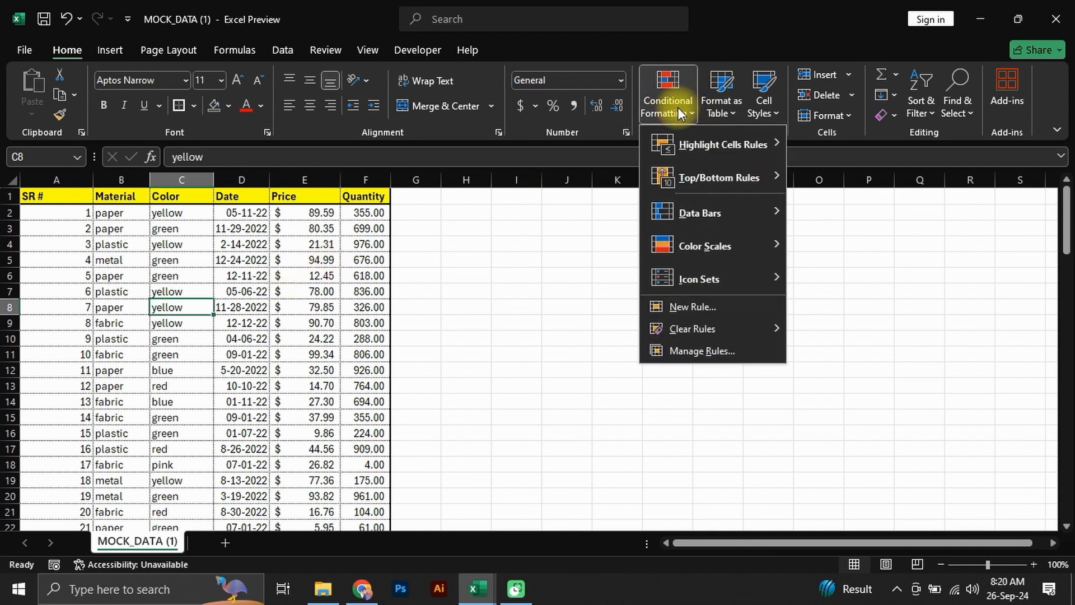
{"action": "left_click", "coordinate": [693, 307]}
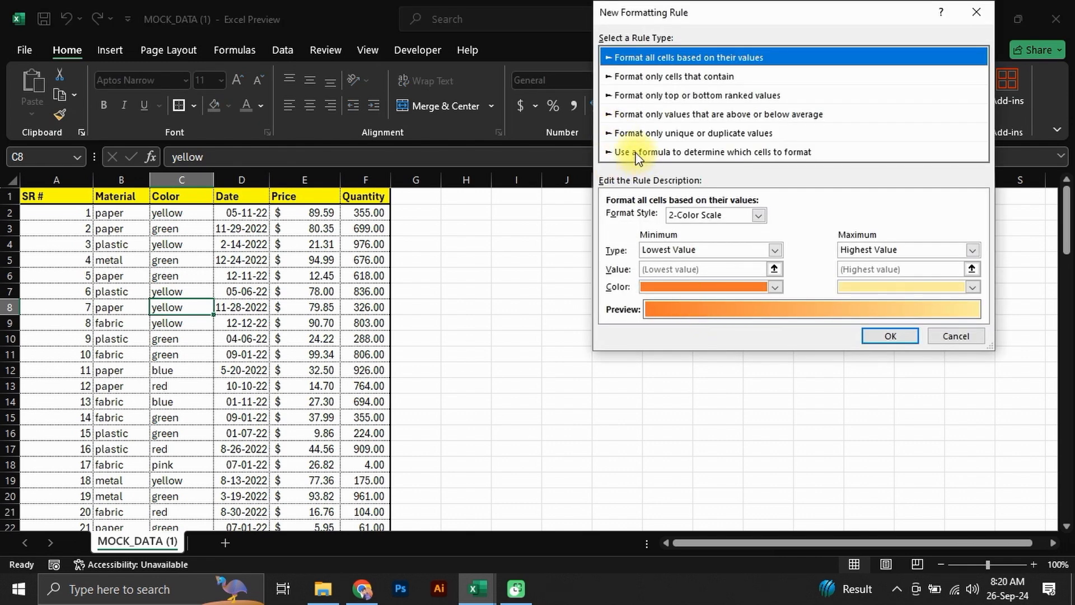
{"action": "left_click", "coordinate": [720, 153]}
{"action": "left_click", "coordinate": [643, 219]}
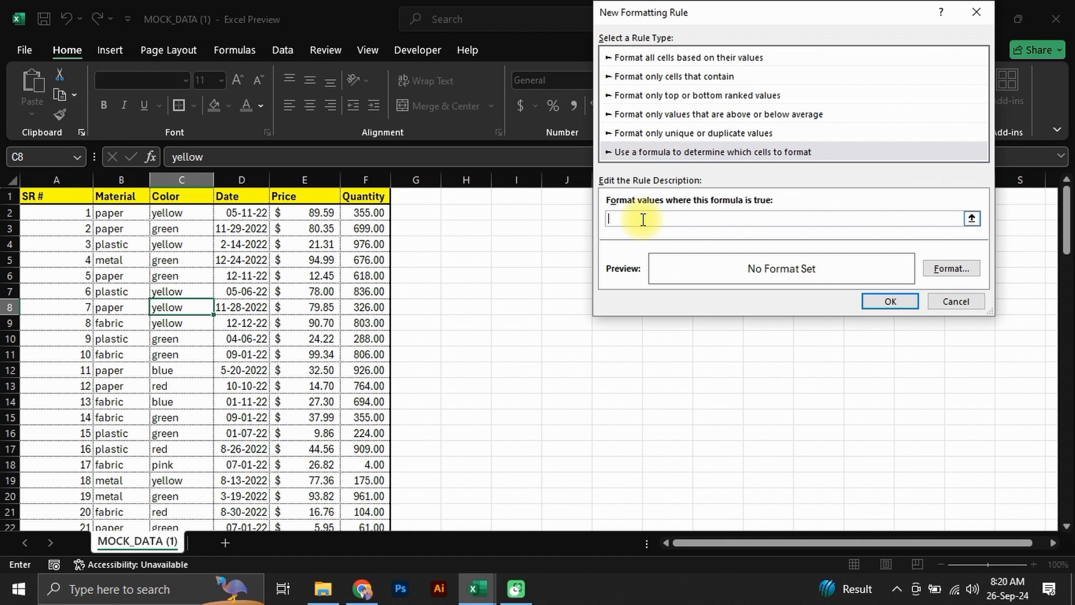
{"action": "left_click", "coordinate": [977, 11]}
- Select the whole data table A1:F101 and start a new conditional formatting rule based on a formula
{"action": "left_click", "coordinate": [34, 198]}
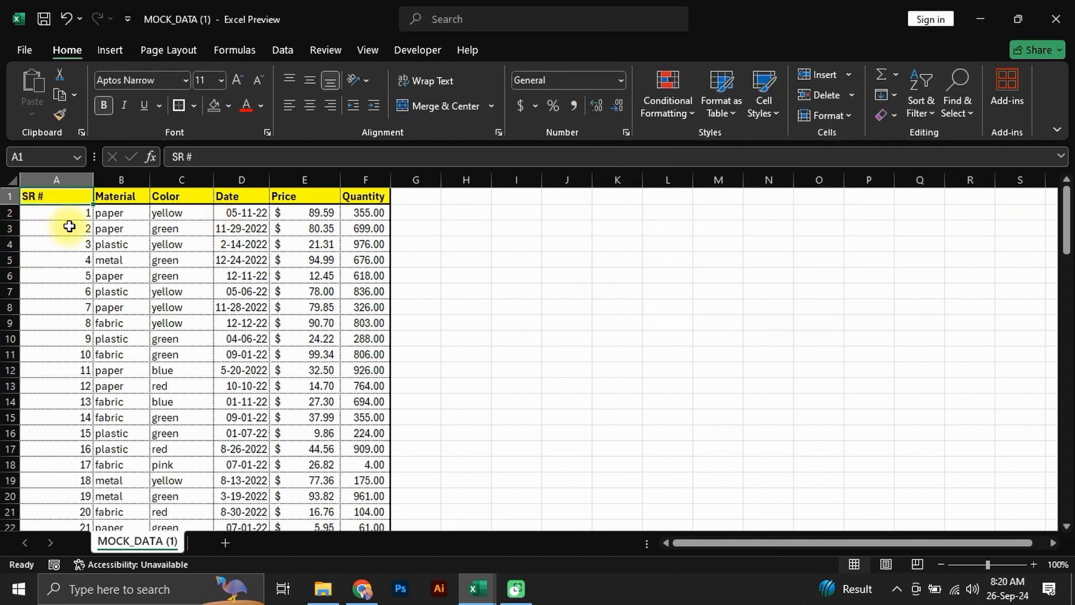
{"action": "key", "text": "ctrl+a"}
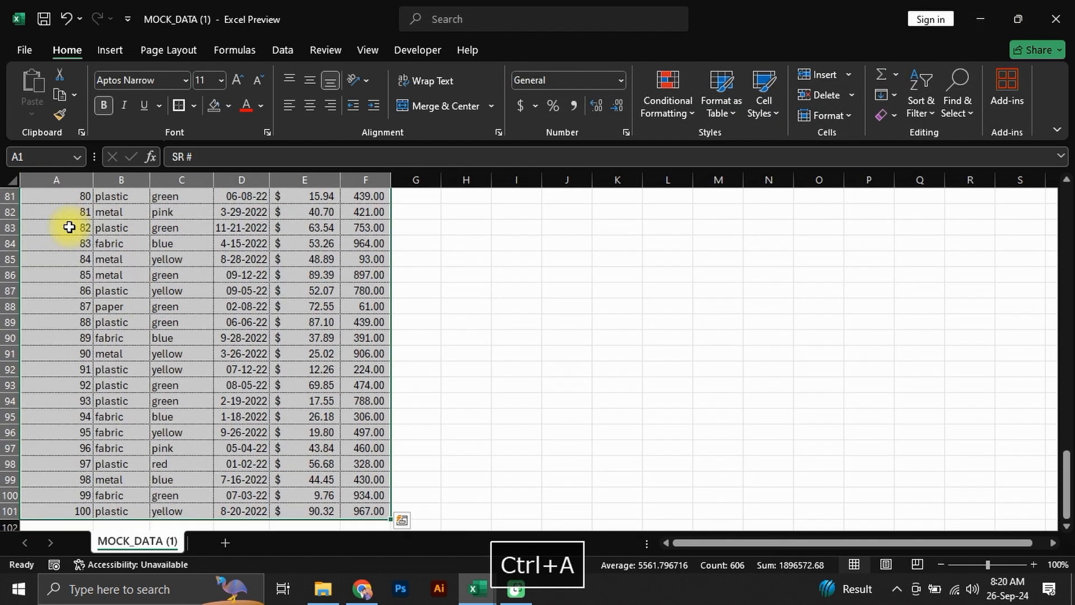
{"action": "left_click", "coordinate": [659, 110]}
{"action": "left_click", "coordinate": [696, 309]}
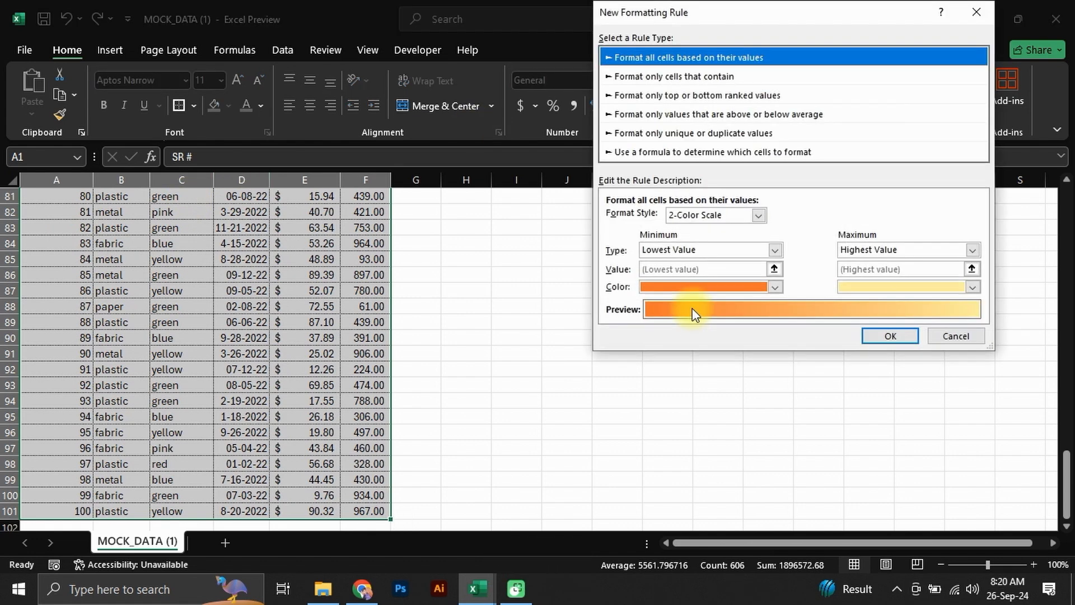
{"action": "left_click", "coordinate": [644, 153]}
{"action": "left_click", "coordinate": [640, 220]}
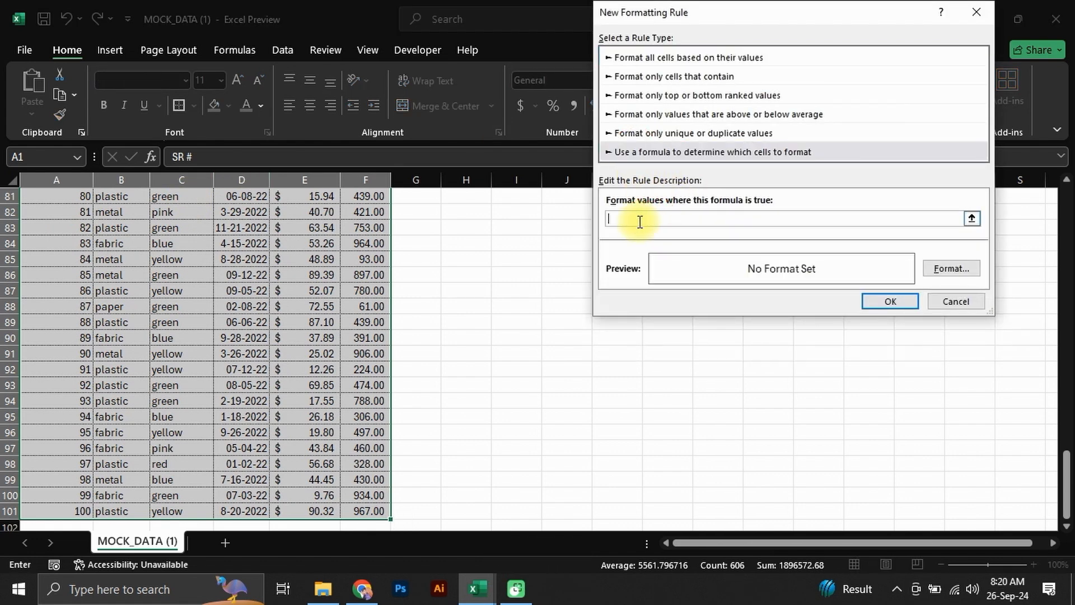
- Enter =$b1="Paper" as the rule's formula, locking the reference to the Material column
{"action": "type", "text": "="}
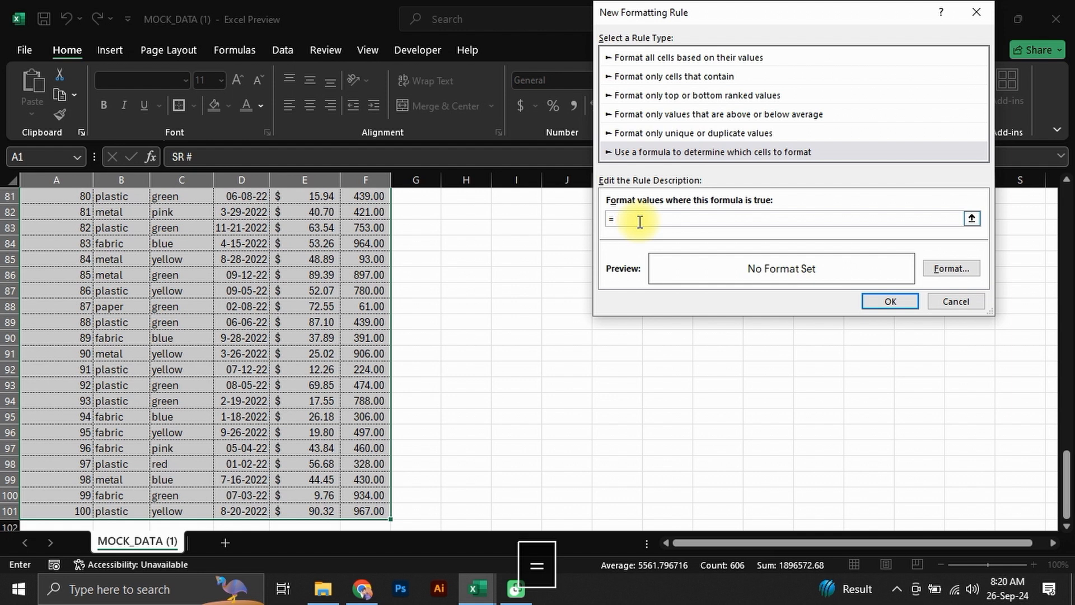
{"action": "type", "text": "a"}
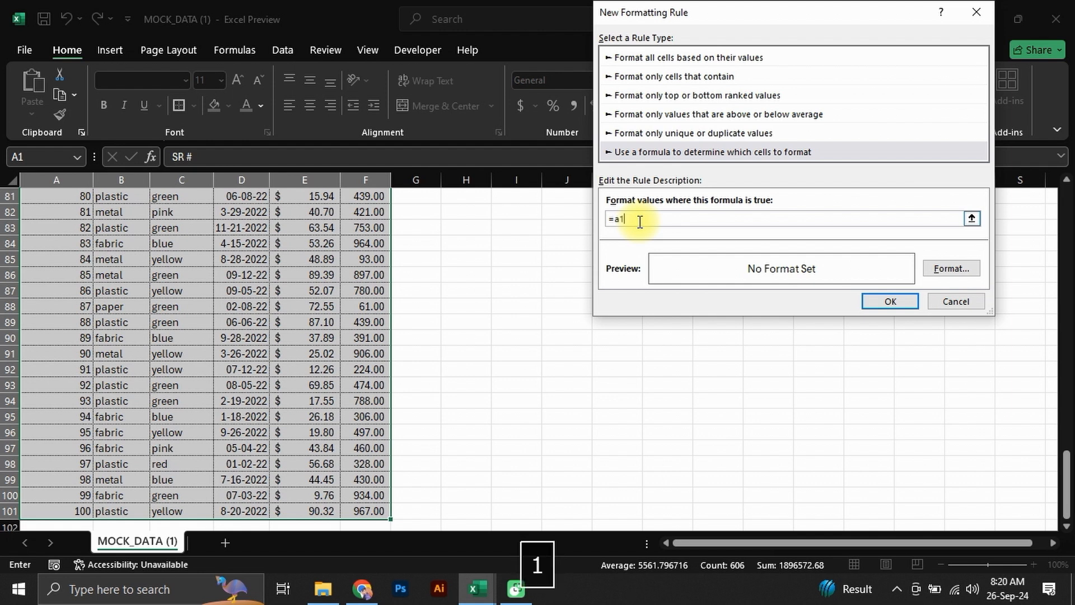
{"action": "type", "text": "1"}
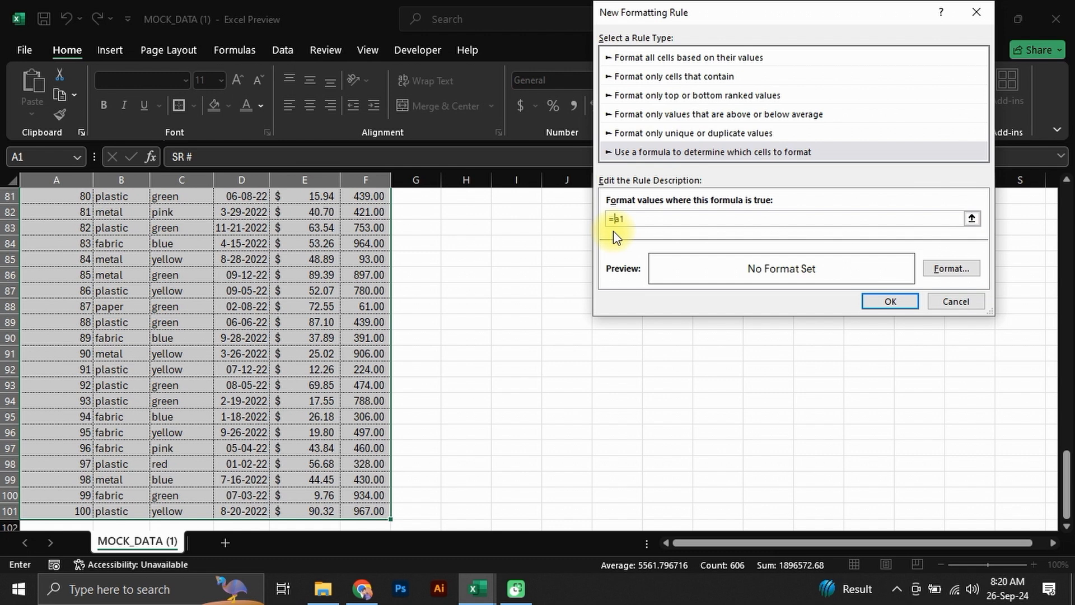
{"action": "type", "text": "$"}
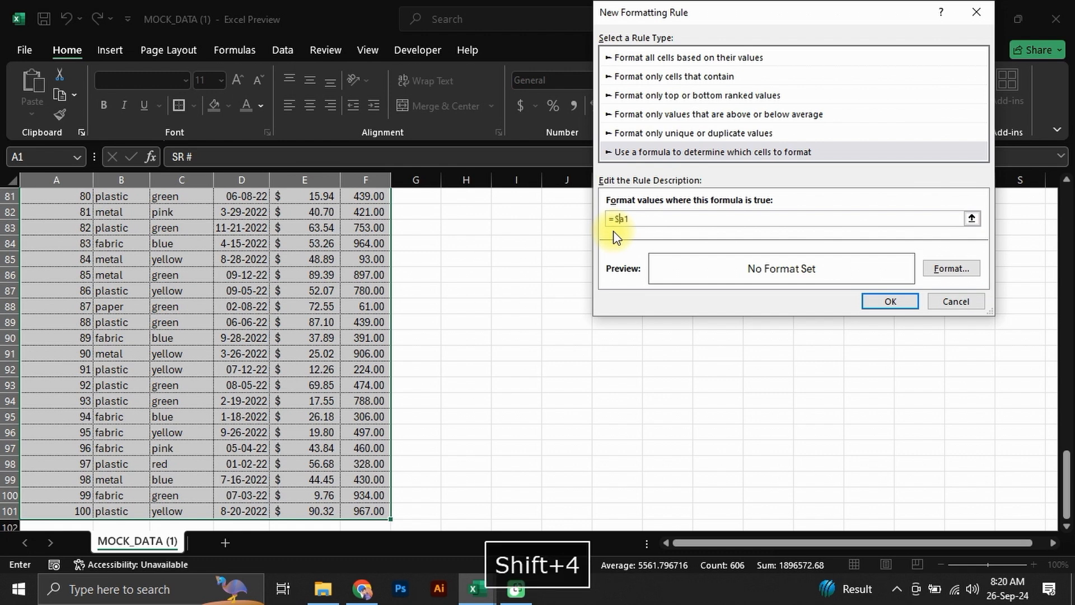
{"action": "type", "text": "="}
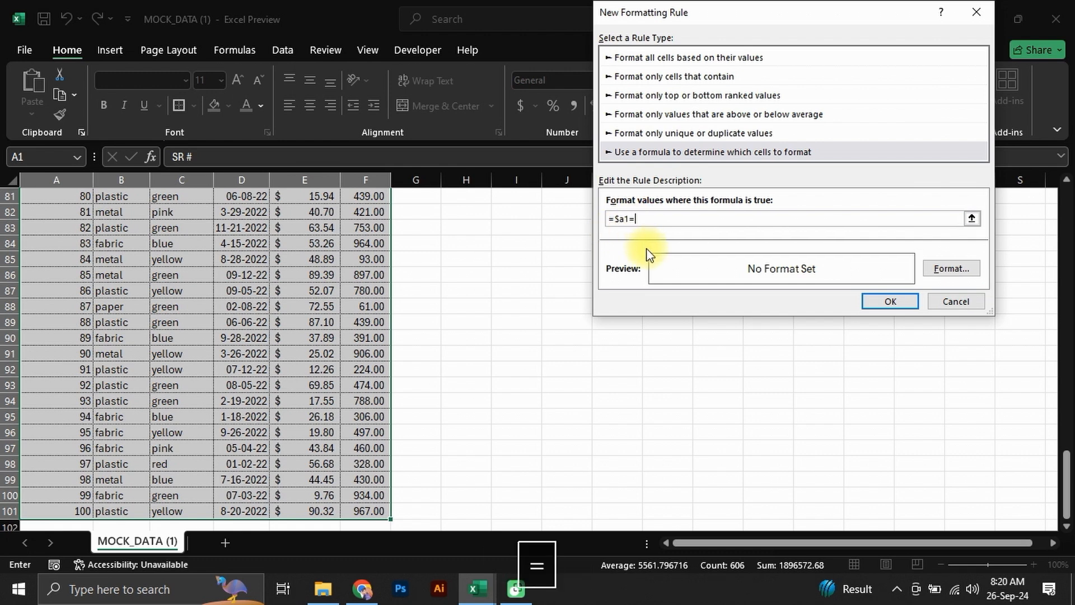
{"action": "scroll", "coordinate": [184, 231], "scroll_direction": "up", "scroll_amount": 20}
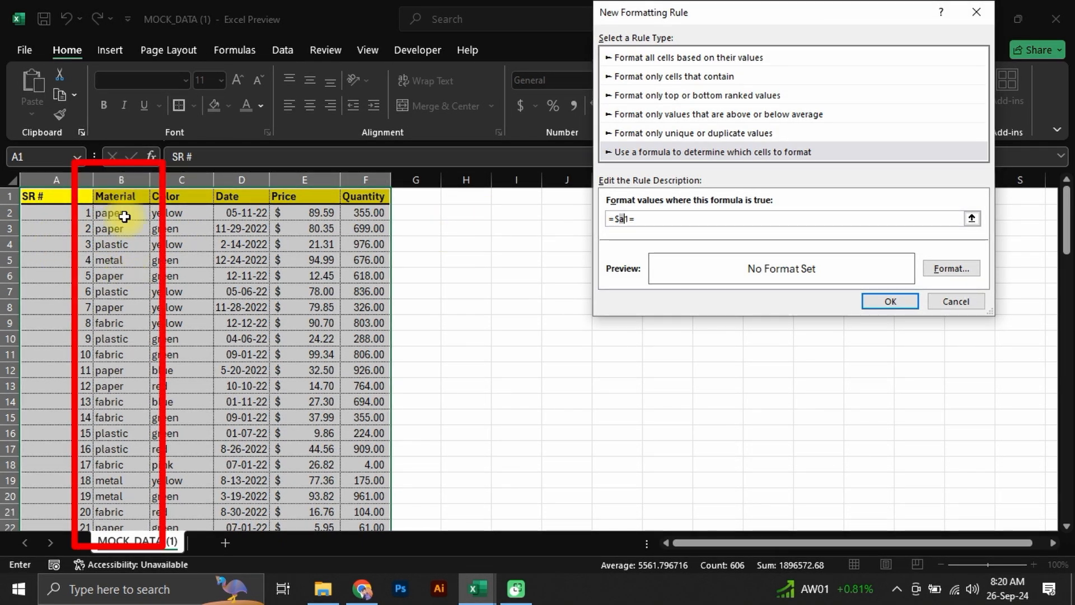
{"action": "type", "text": "b"}
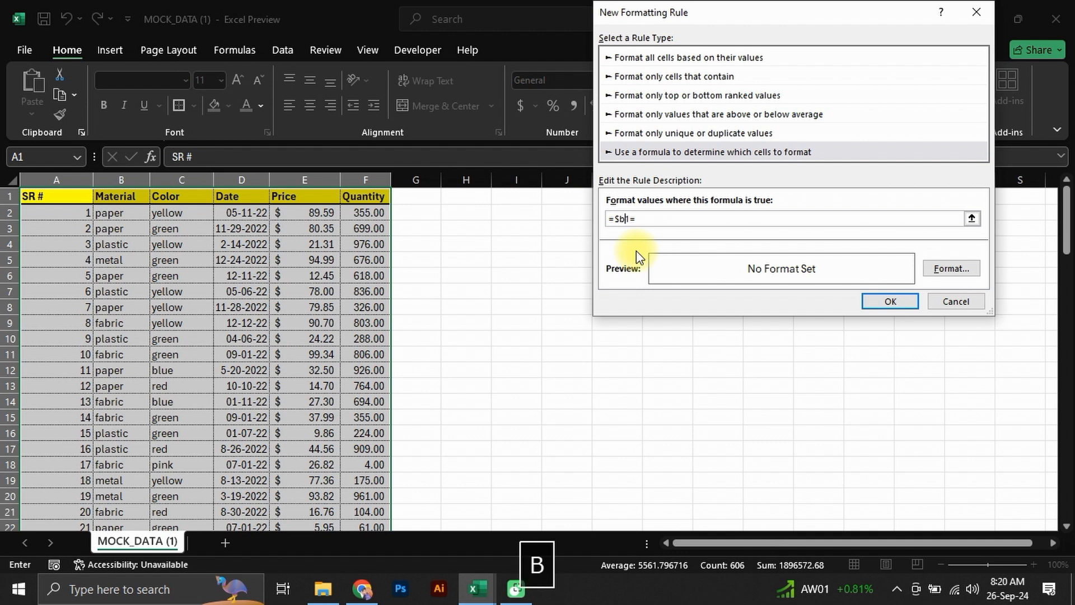
{"action": "left_click", "coordinate": [648, 219]}
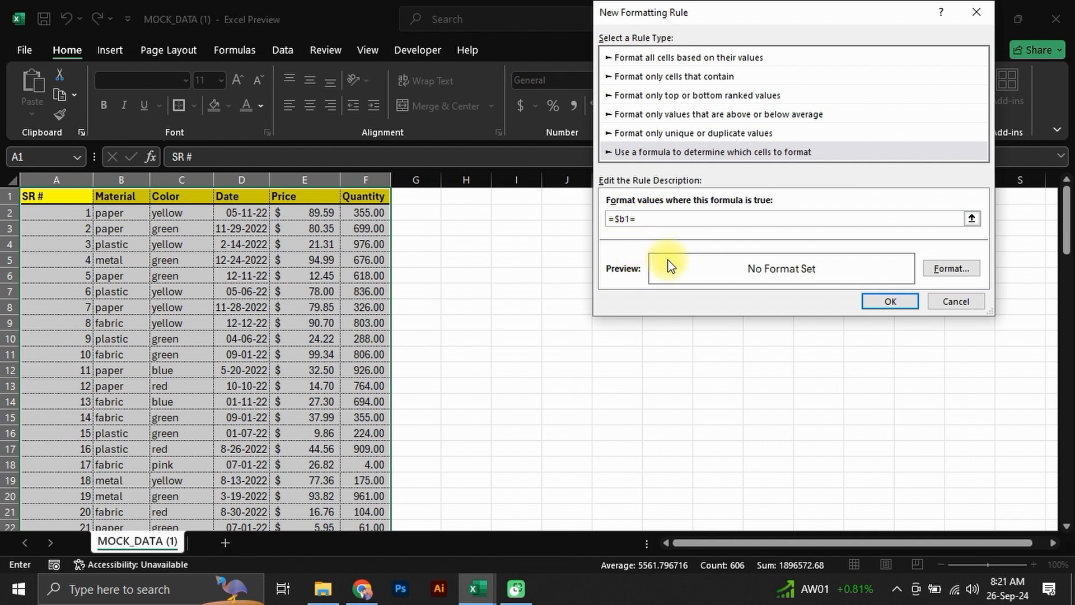
{"action": "type", "text": "\""}
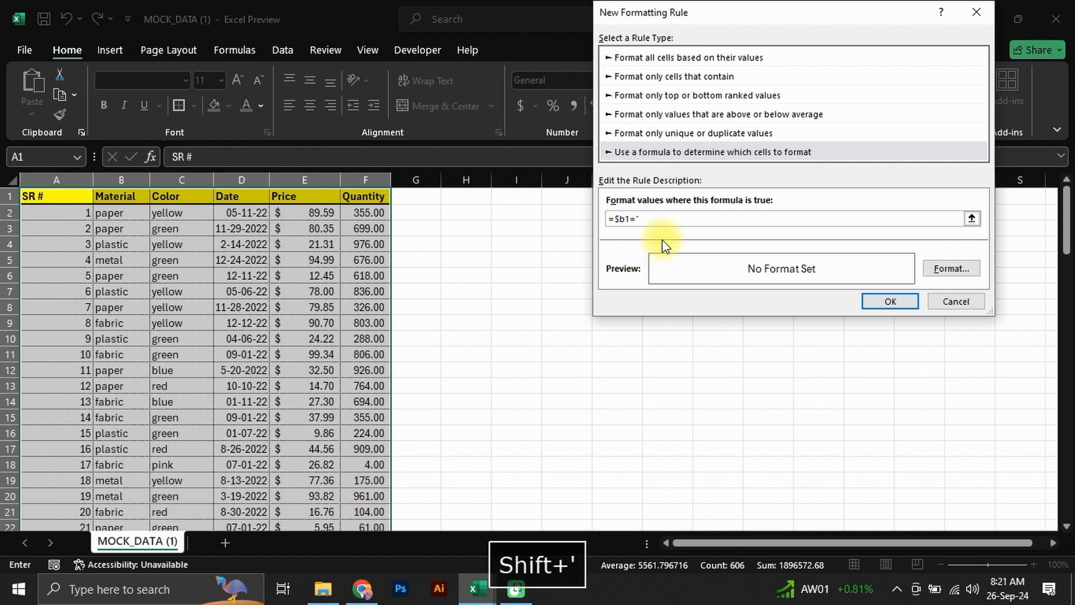
{"action": "type", "text": "Paper"}
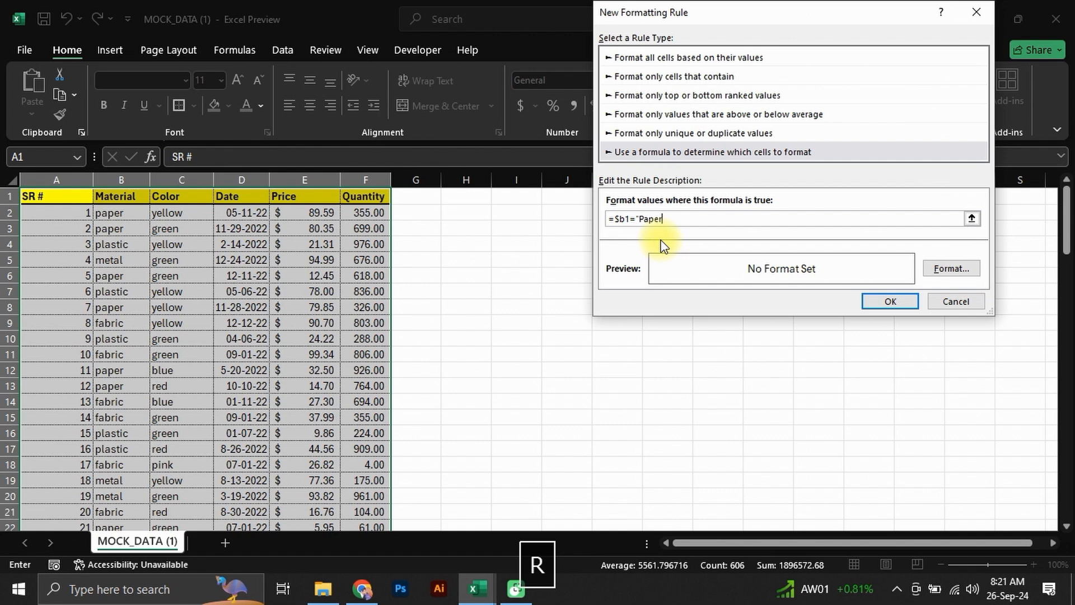
{"action": "type", "text": "\""}
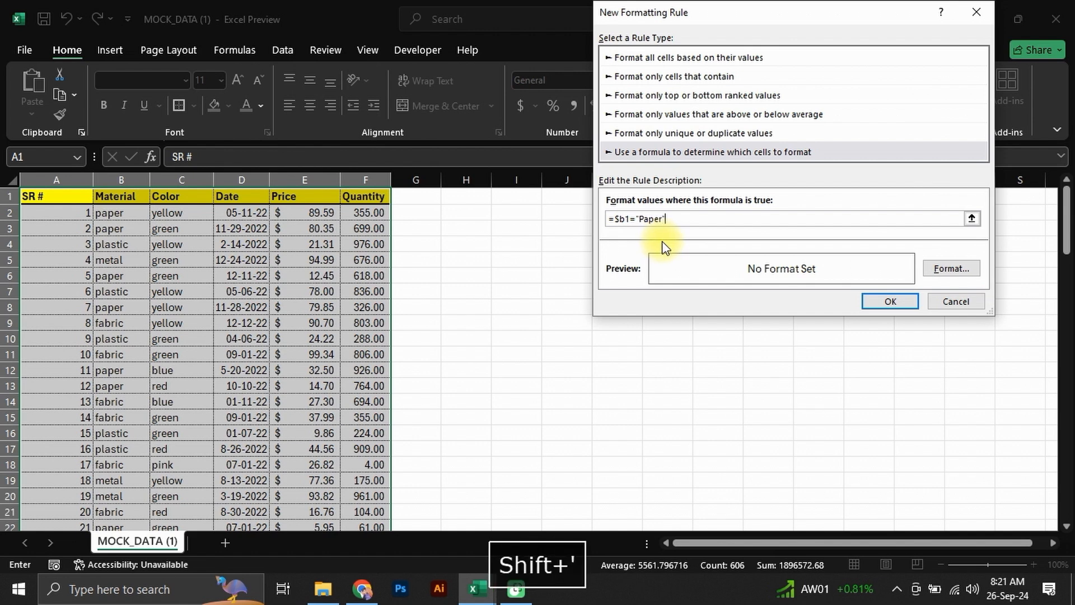
- Give the rule a light green fill and bold font, and apply it to the selected table
{"action": "left_click", "coordinate": [969, 271]}
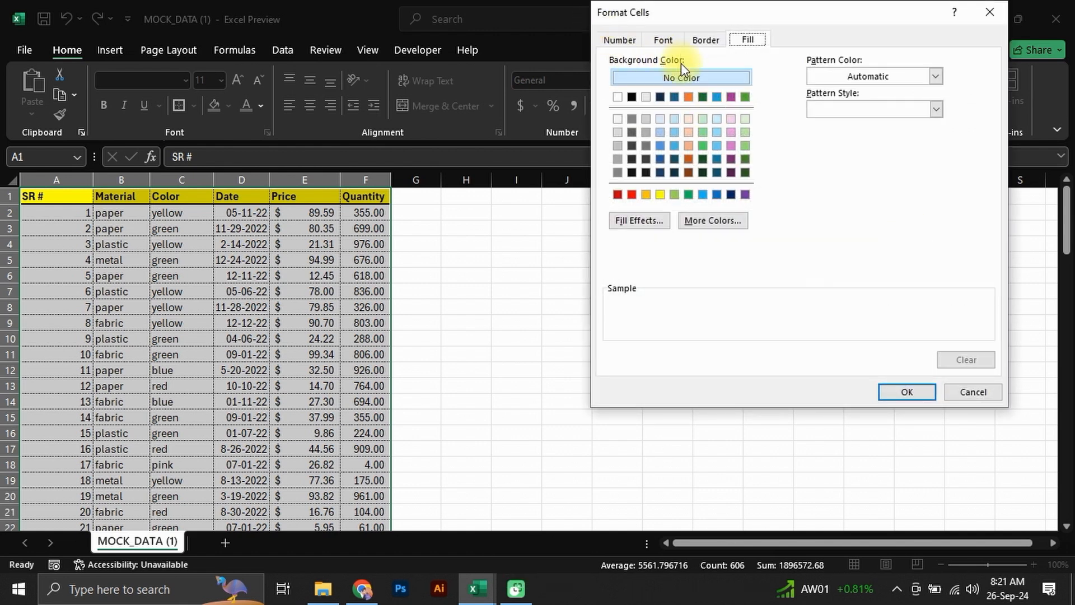
{"action": "left_click", "coordinate": [674, 194]}
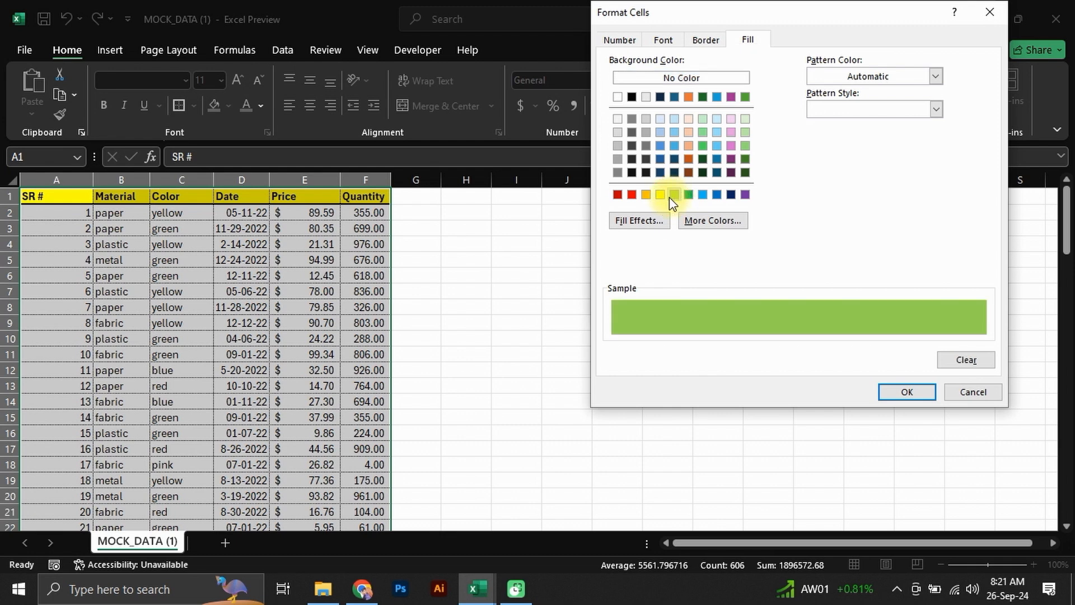
{"action": "left_click", "coordinate": [664, 40]}
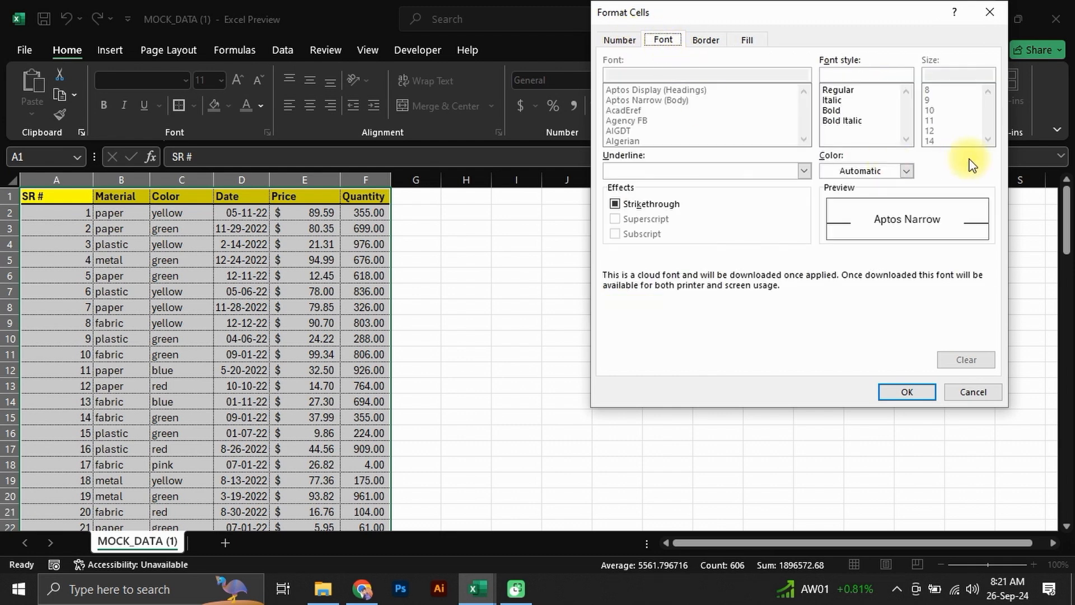
{"action": "left_click", "coordinate": [851, 110]}
{"action": "left_click", "coordinate": [908, 392]}
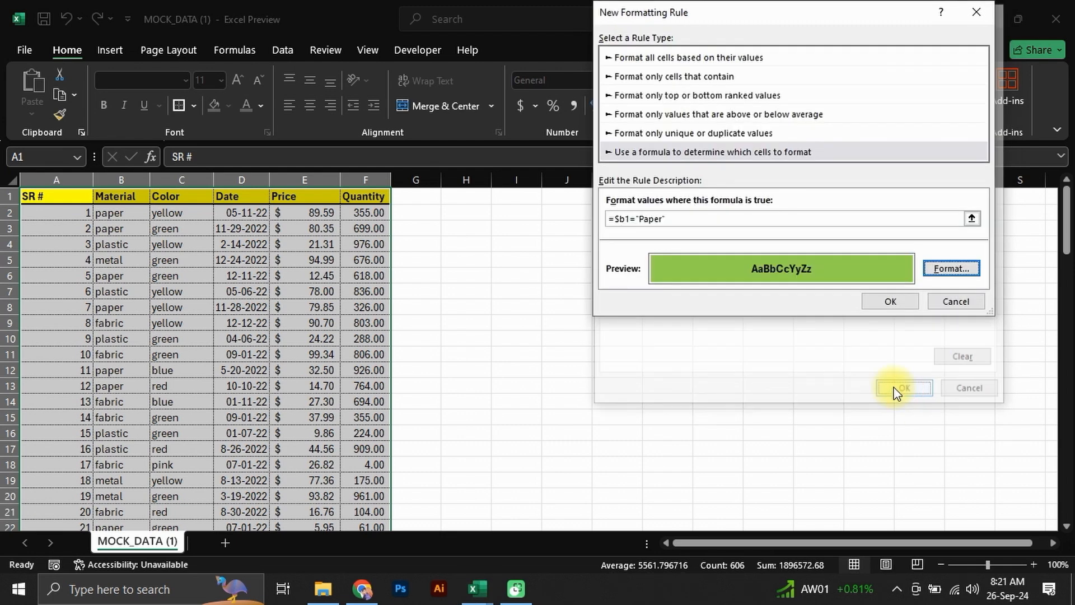
{"action": "left_click", "coordinate": [893, 302]}
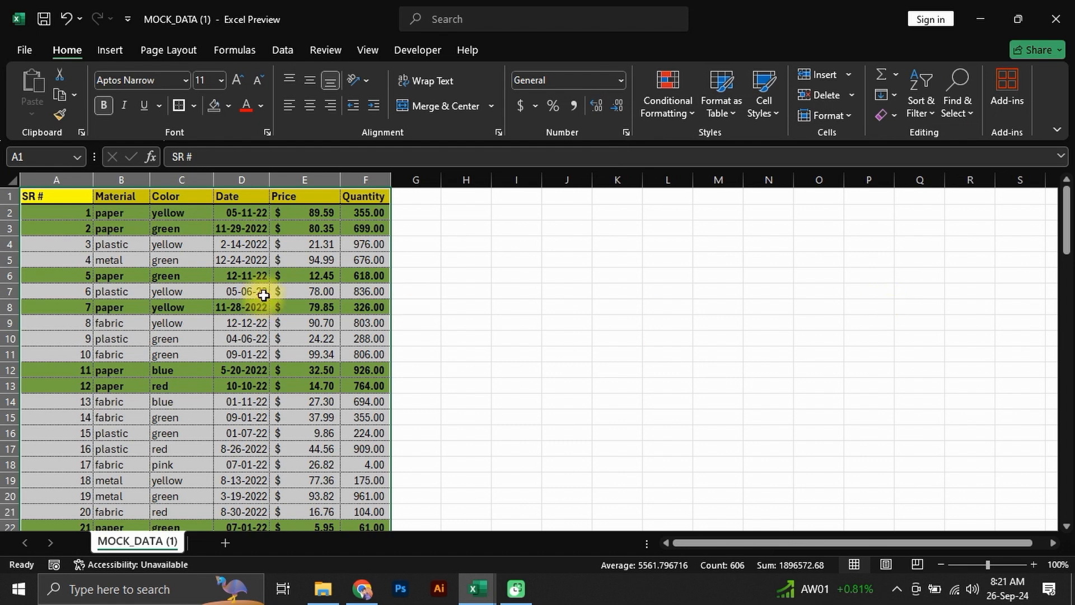
{"action": "left_click", "coordinate": [257, 291]}
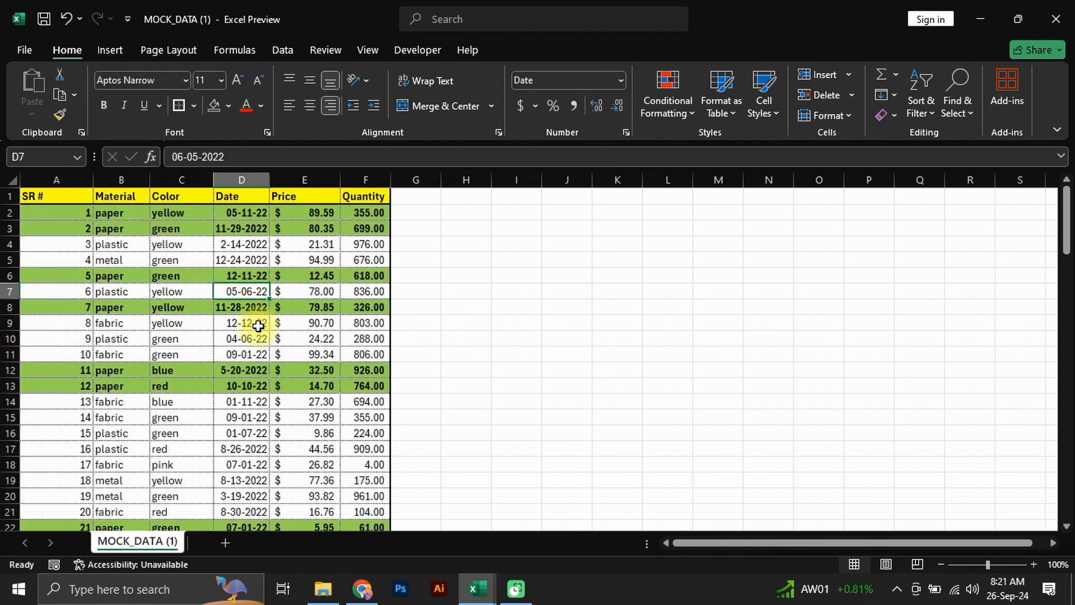
{"action": "left_click", "coordinate": [112, 215]}
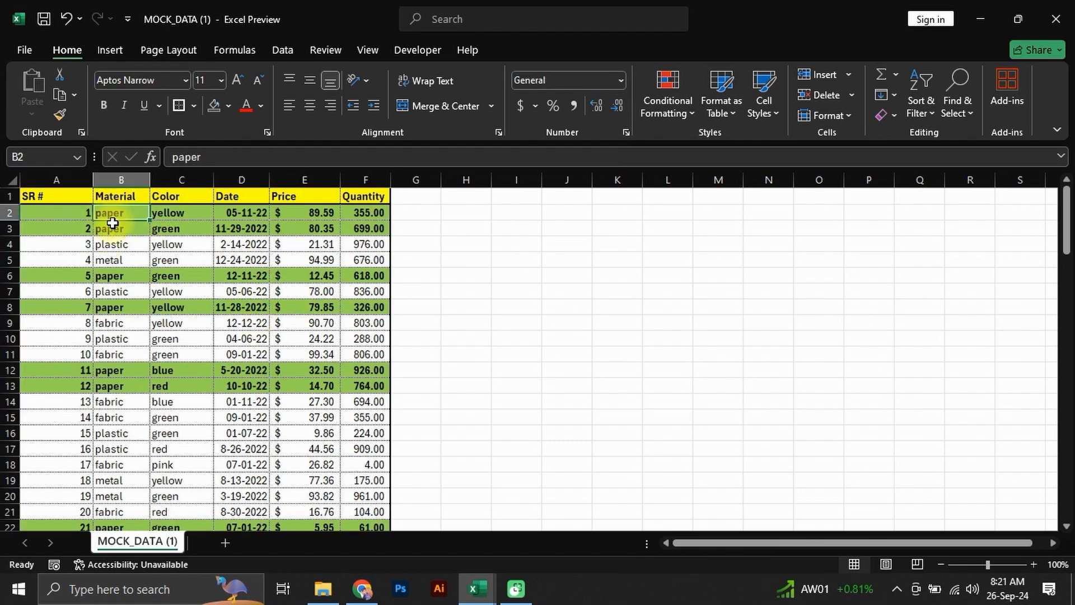
{"action": "scroll", "coordinate": [207, 335], "scroll_direction": "down", "scroll_amount": 1}
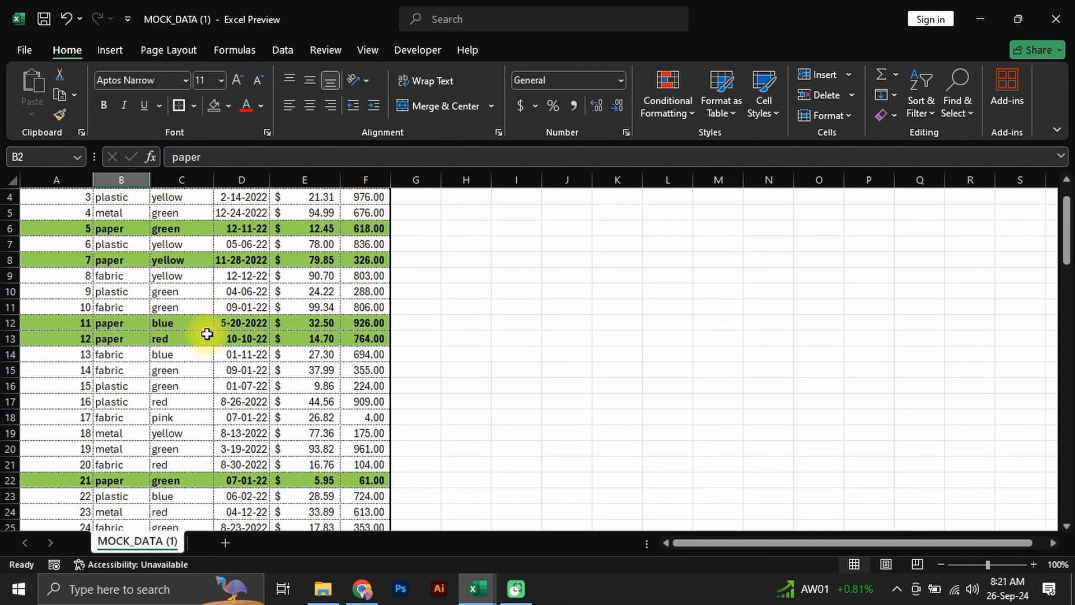
{"action": "scroll", "coordinate": [238, 364], "scroll_direction": "up", "scroll_amount": 1}
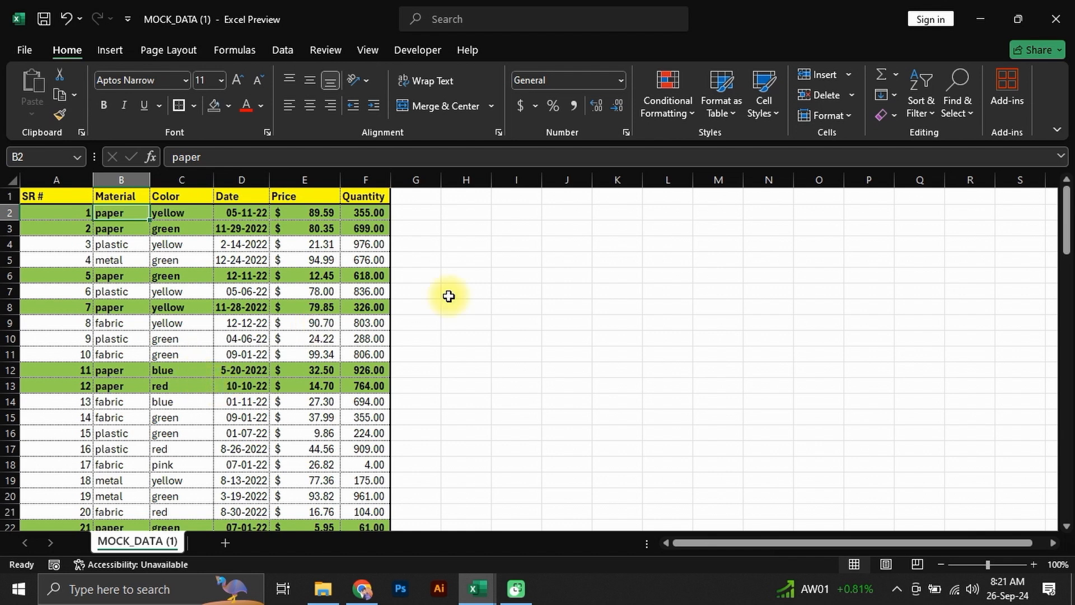
- Add a list data validation to cell J4 using the Material values in $B$2:$B$101 as its source
{"action": "left_click", "coordinate": [544, 248]}
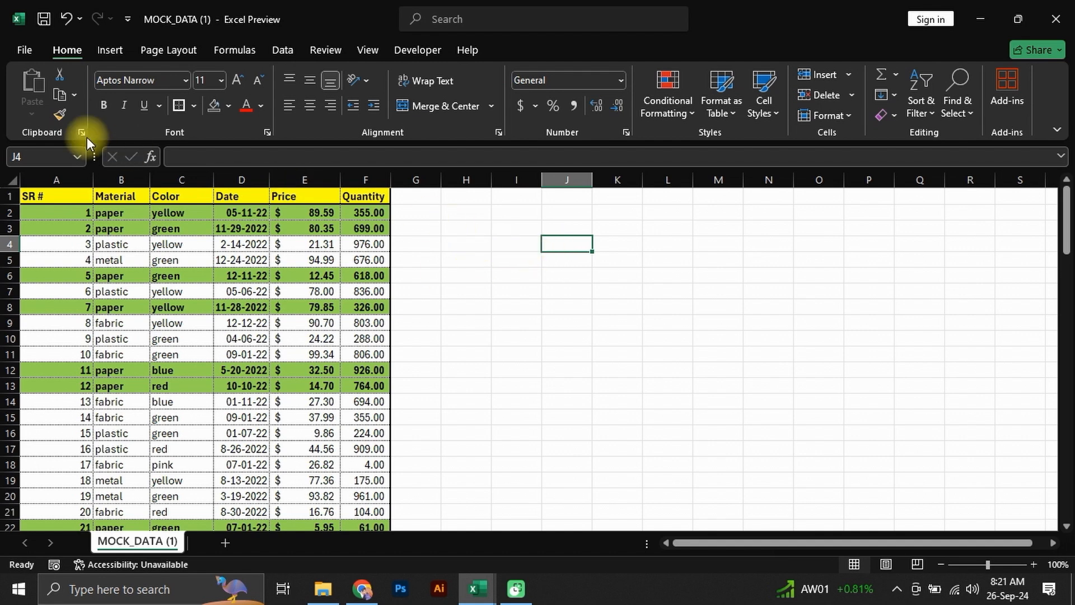
{"action": "left_click", "coordinate": [279, 50]}
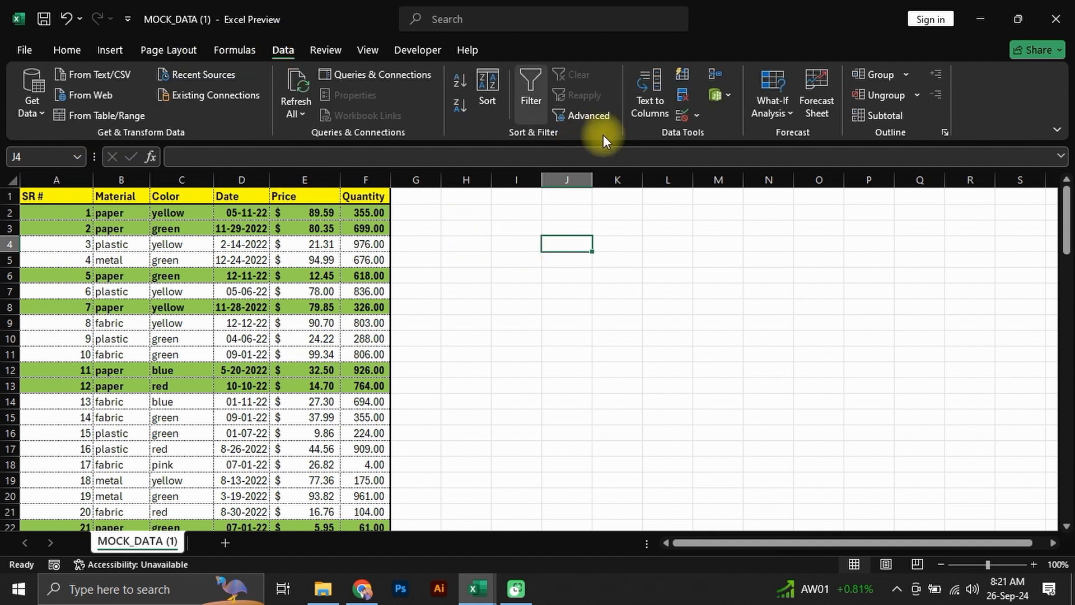
{"action": "left_click", "coordinate": [684, 114]}
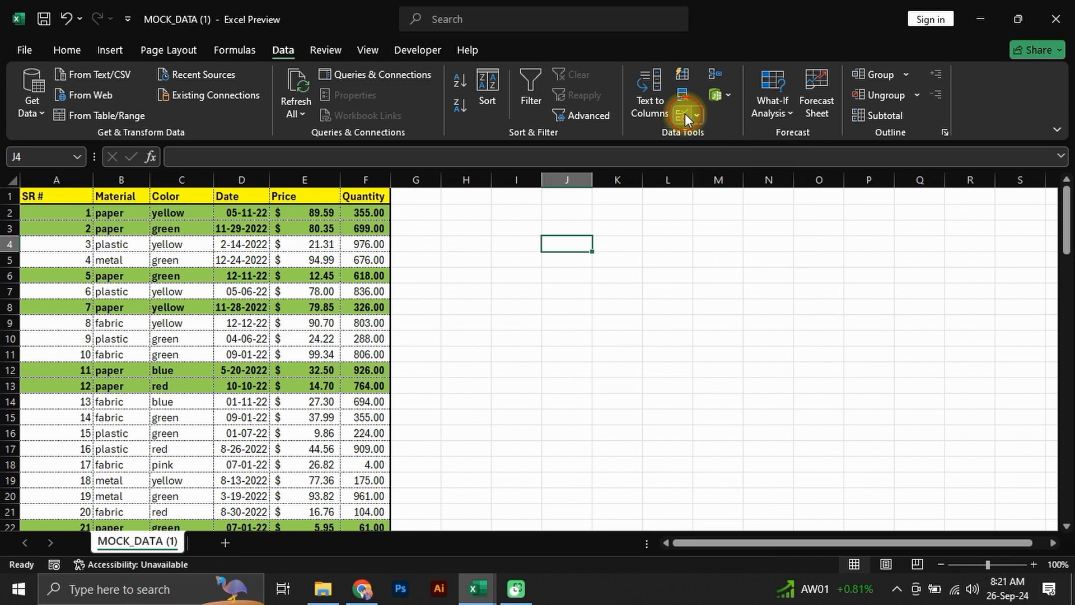
{"action": "left_click", "coordinate": [778, 98]}
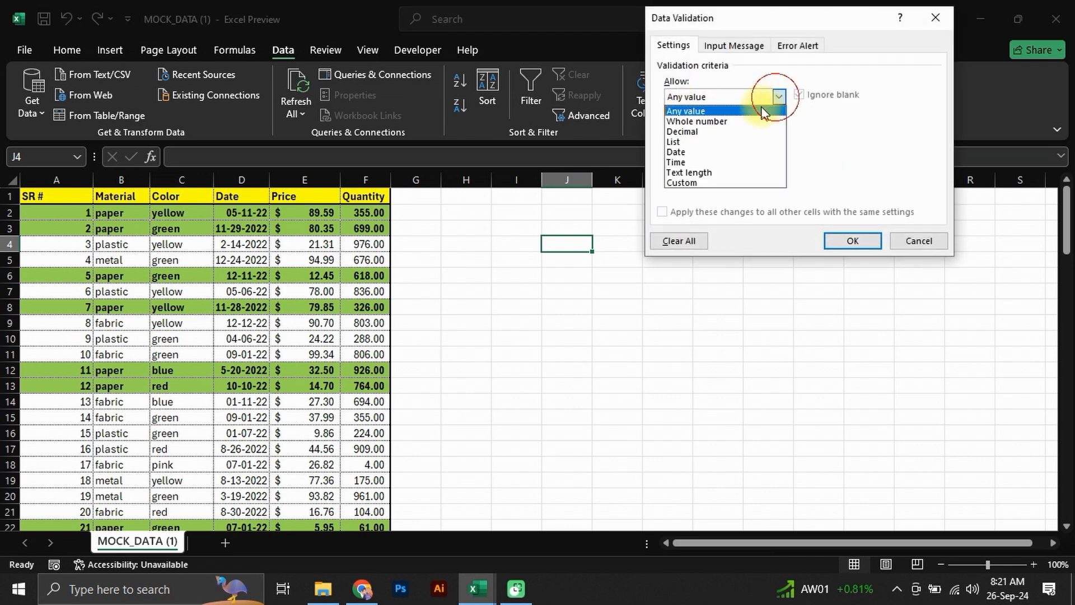
{"action": "left_click", "coordinate": [690, 143]}
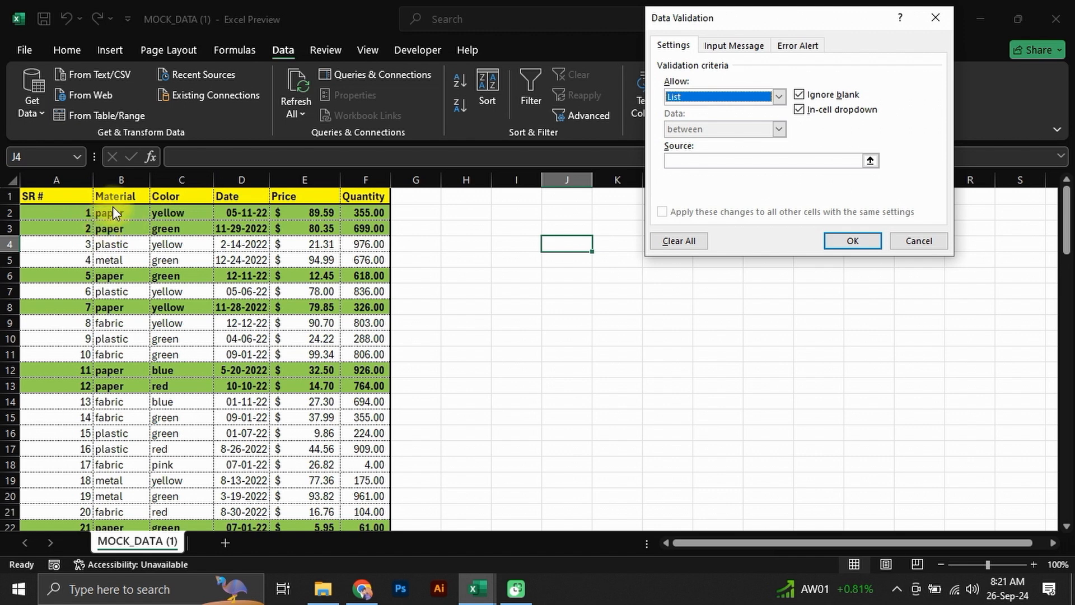
{"action": "left_click", "coordinate": [693, 160]}
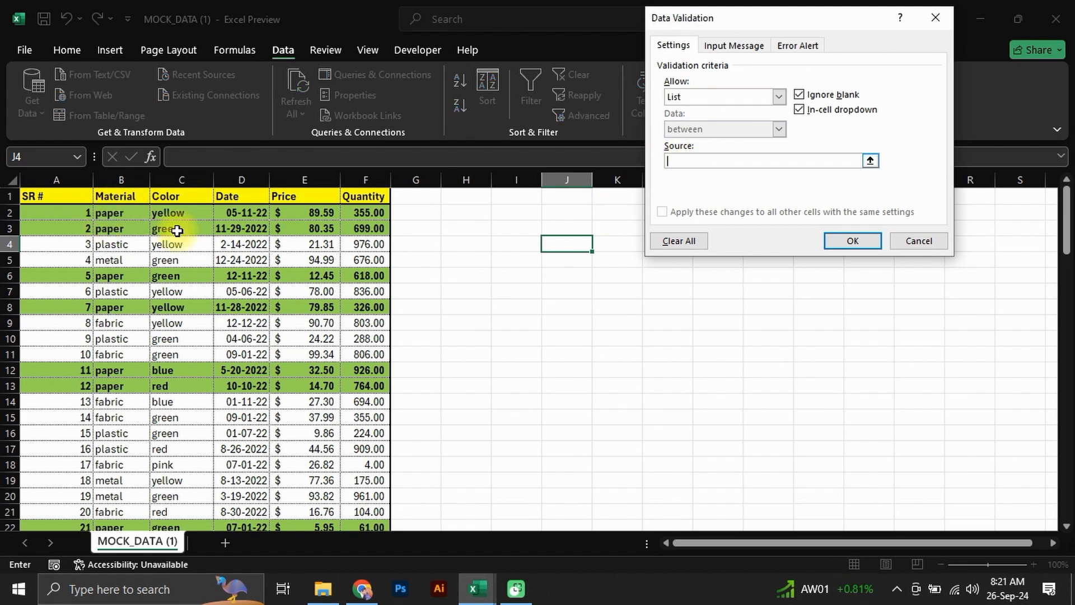
{"action": "left_click", "coordinate": [128, 210]}
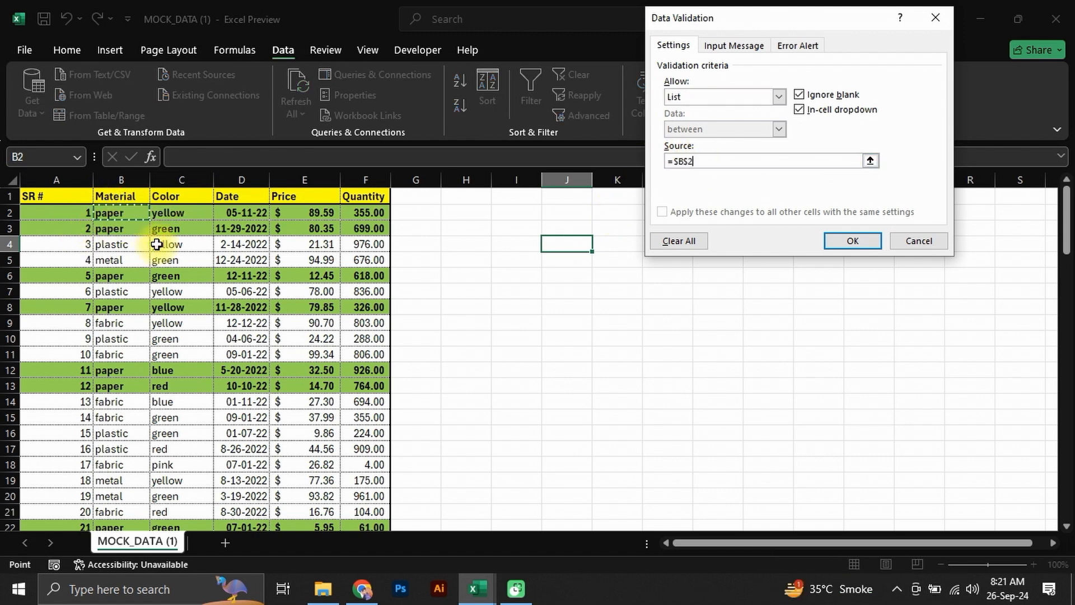
{"action": "key", "text": "ctrl+shift+Down"}
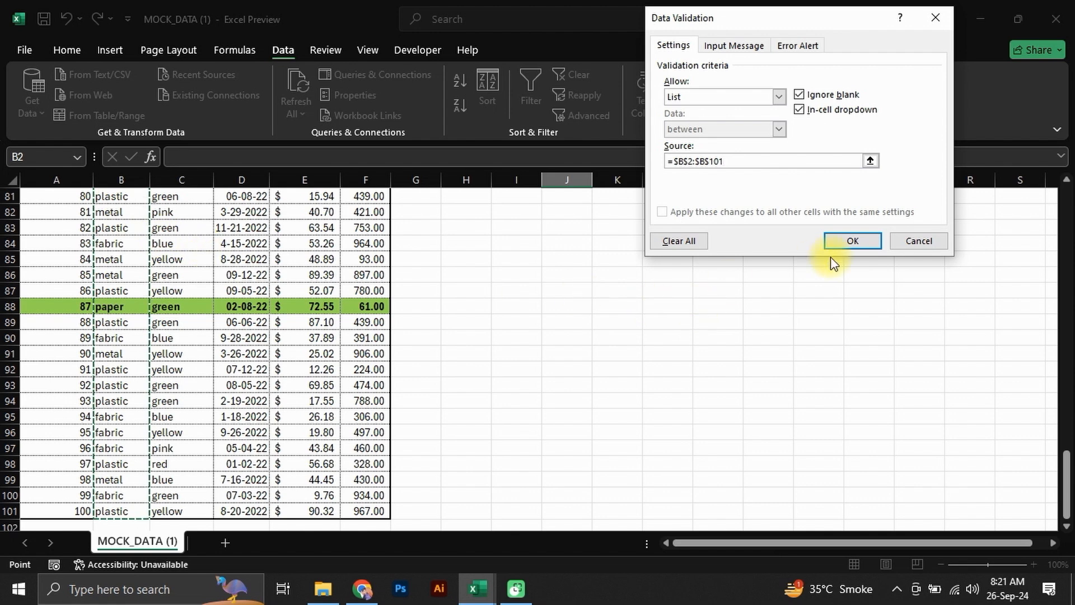
{"action": "left_click", "coordinate": [852, 241]}
- Choose plastic from the material drop-down list in cell J4
{"action": "scroll", "coordinate": [576, 347], "scroll_direction": "up", "scroll_amount": 8}
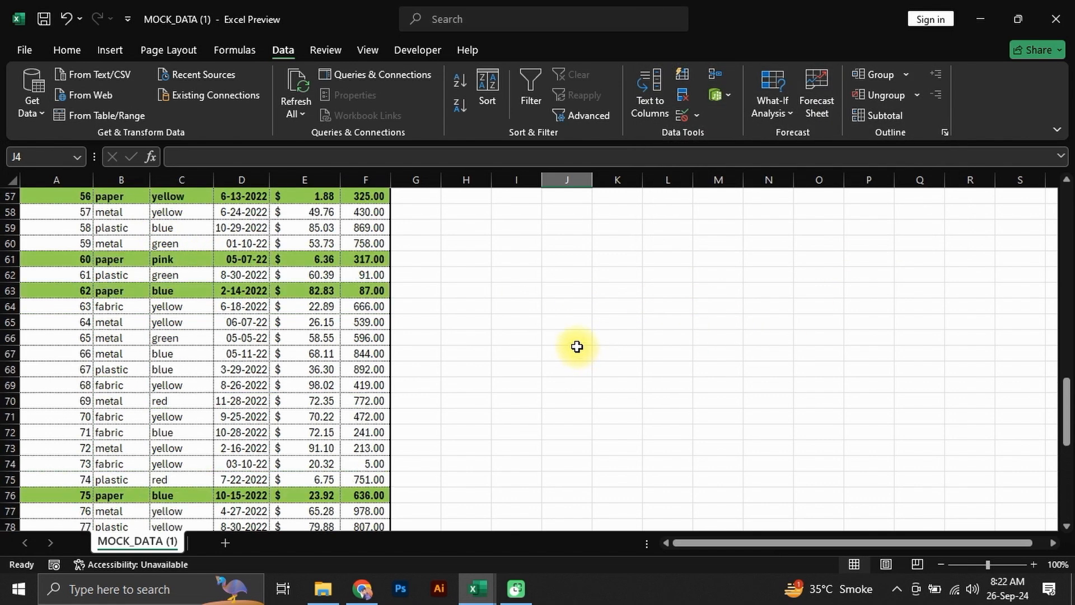
{"action": "scroll", "coordinate": [576, 346], "scroll_direction": "up", "scroll_amount": 19}
{"action": "left_click", "coordinate": [600, 246]}
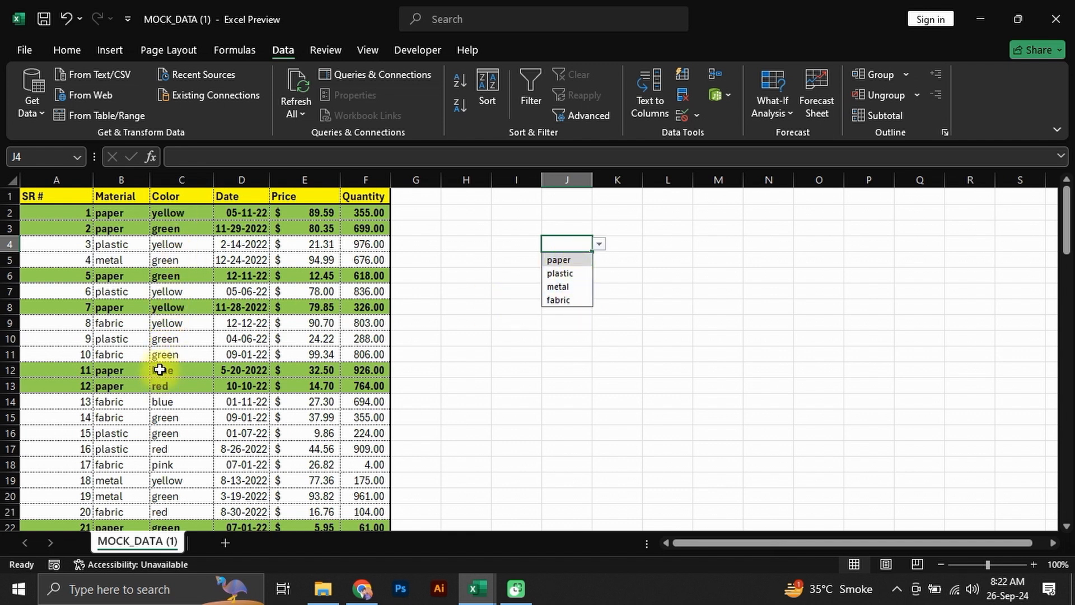
{"action": "left_click", "coordinate": [185, 306]}
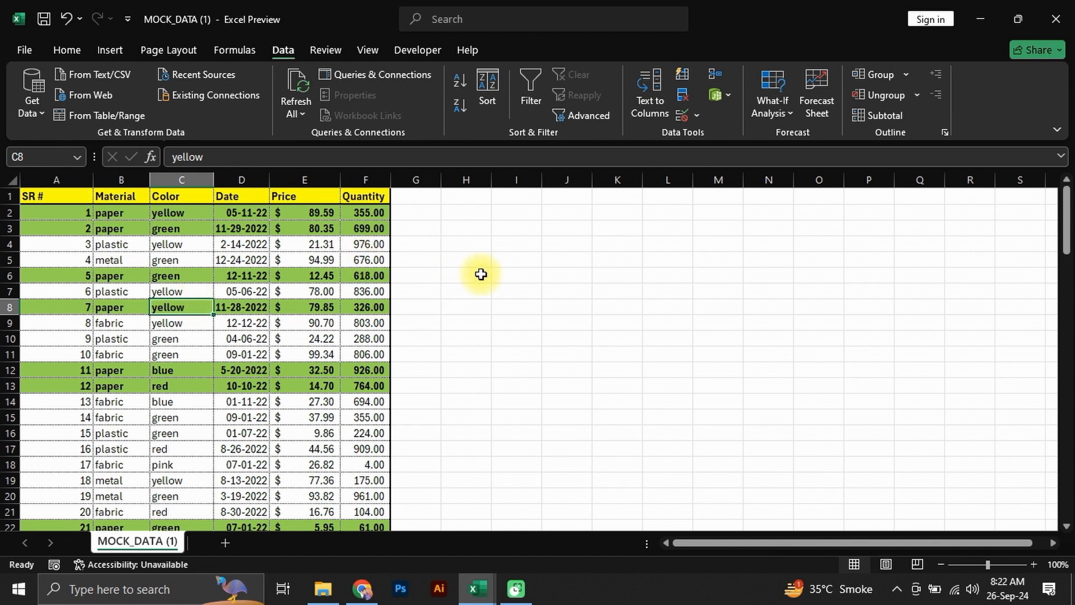
{"action": "left_click", "coordinate": [485, 245]}
{"action": "left_click", "coordinate": [526, 241]}
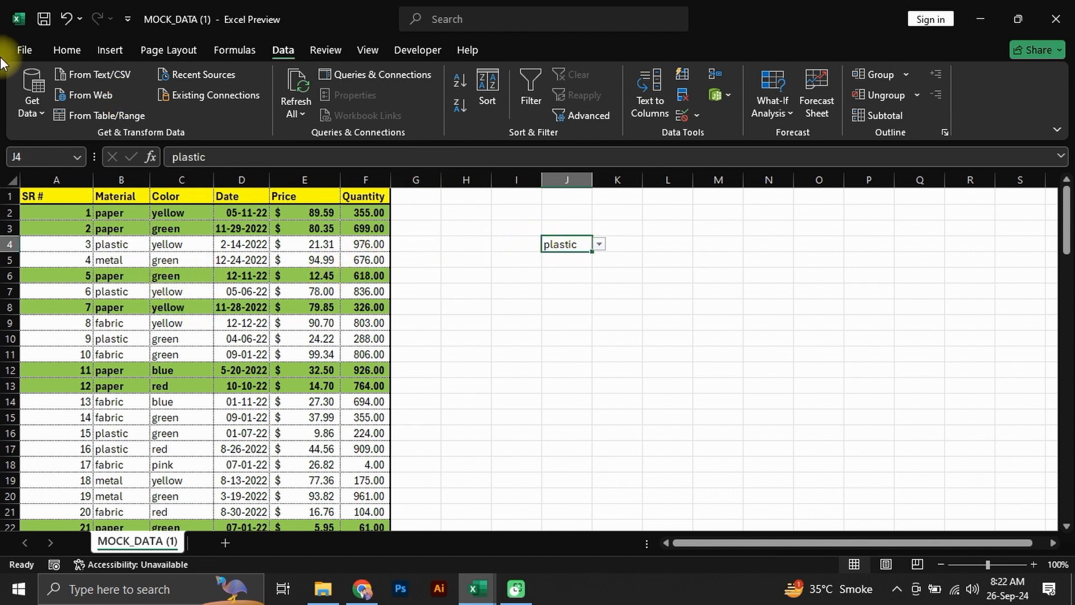
{"action": "left_click", "coordinate": [67, 50]}
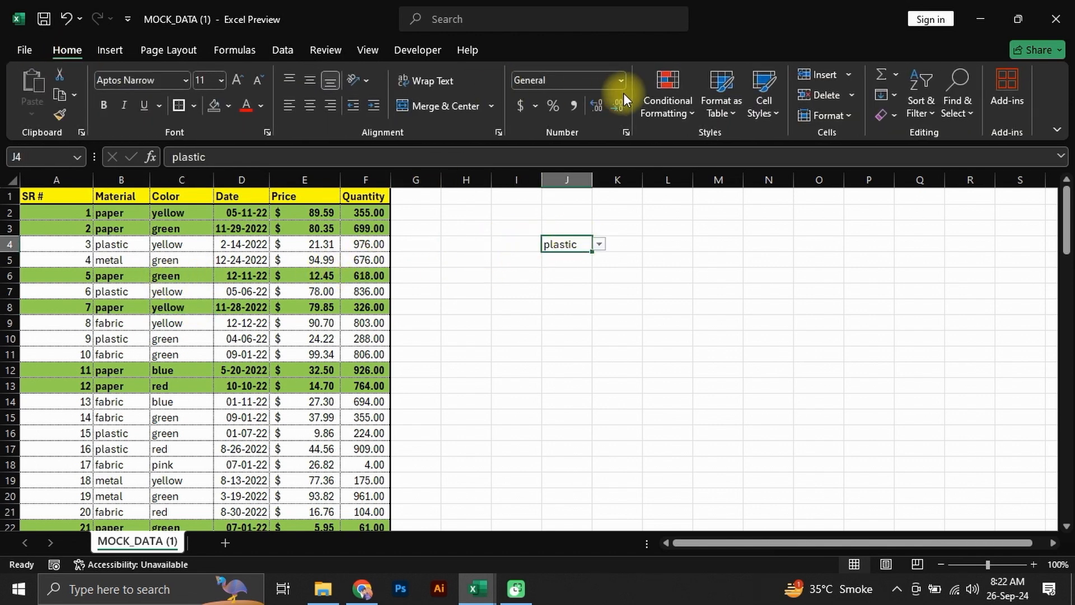
{"action": "left_click", "coordinate": [659, 108]}
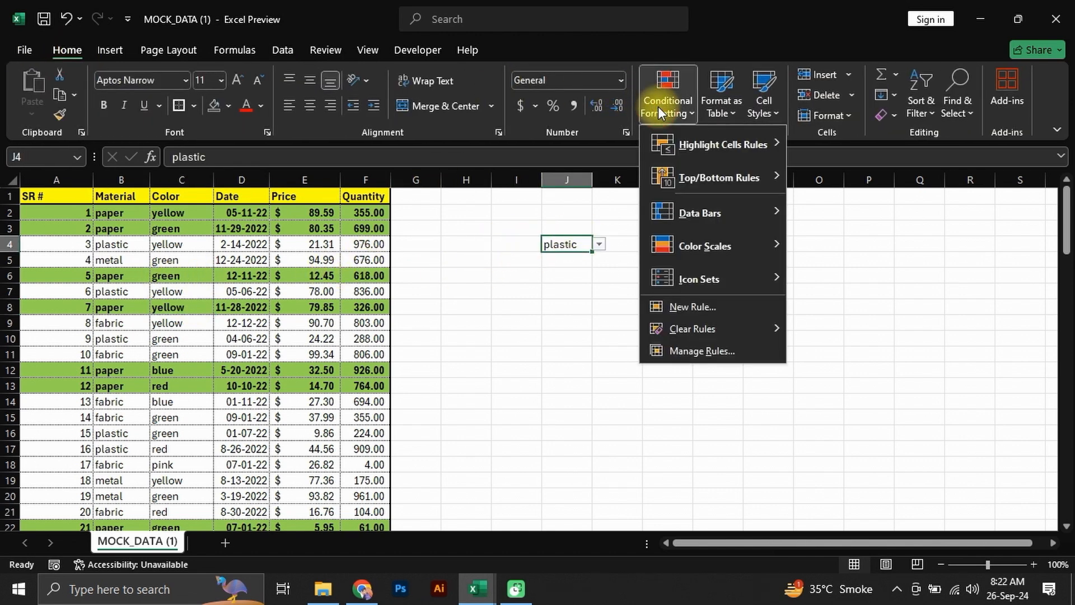
{"action": "left_click", "coordinate": [707, 306]}
{"action": "left_click", "coordinate": [640, 153]}
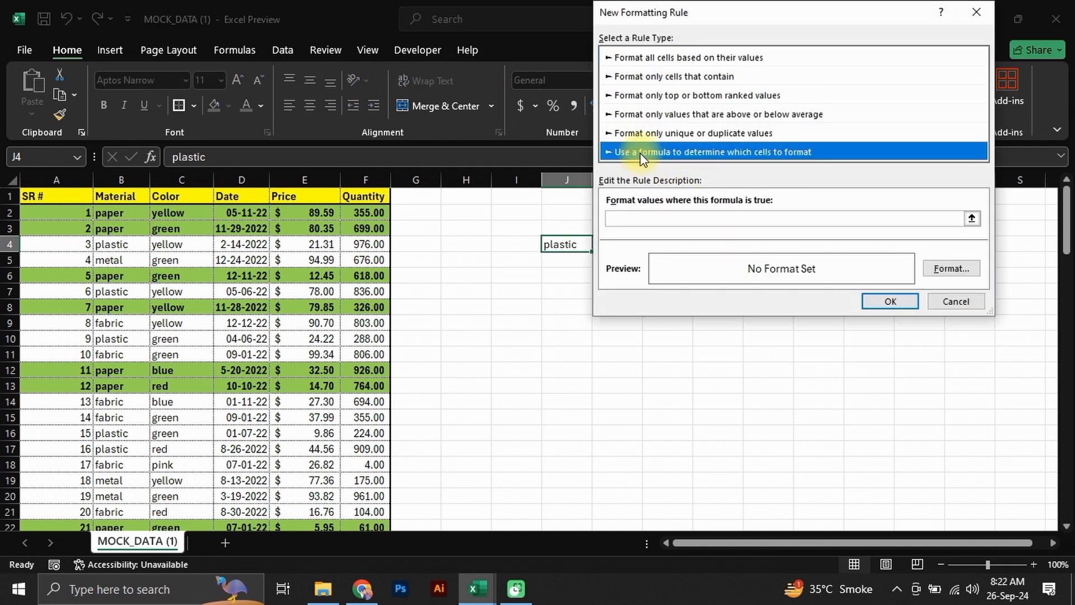
{"action": "left_click", "coordinate": [650, 220]}
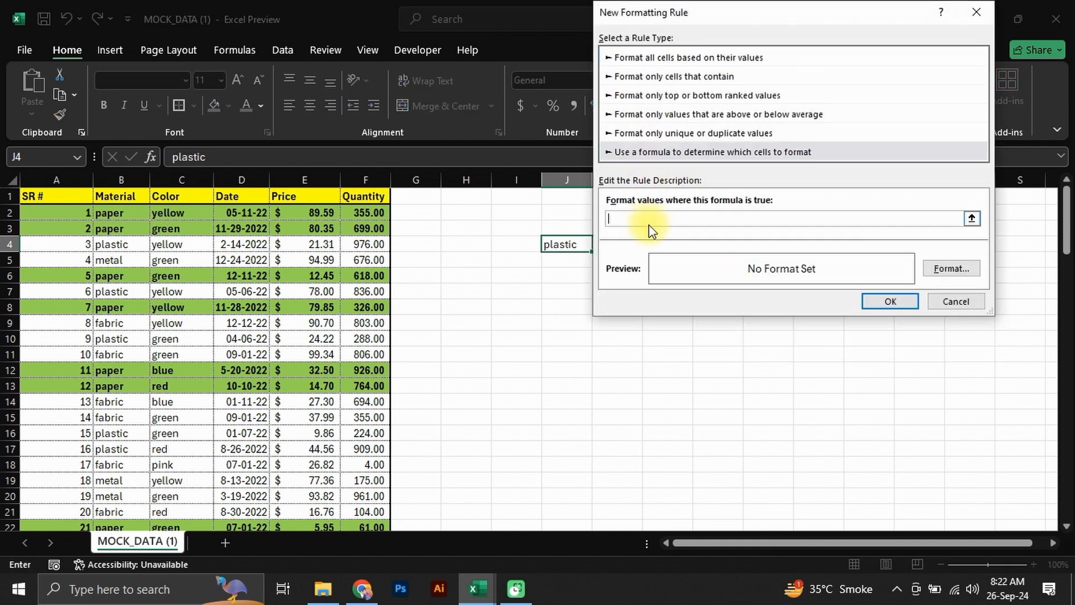
{"action": "left_click", "coordinate": [976, 12]}
- Select the whole data table A1:F101 and start another conditional formatting rule that uses a formula
{"action": "left_click", "coordinate": [44, 199]}
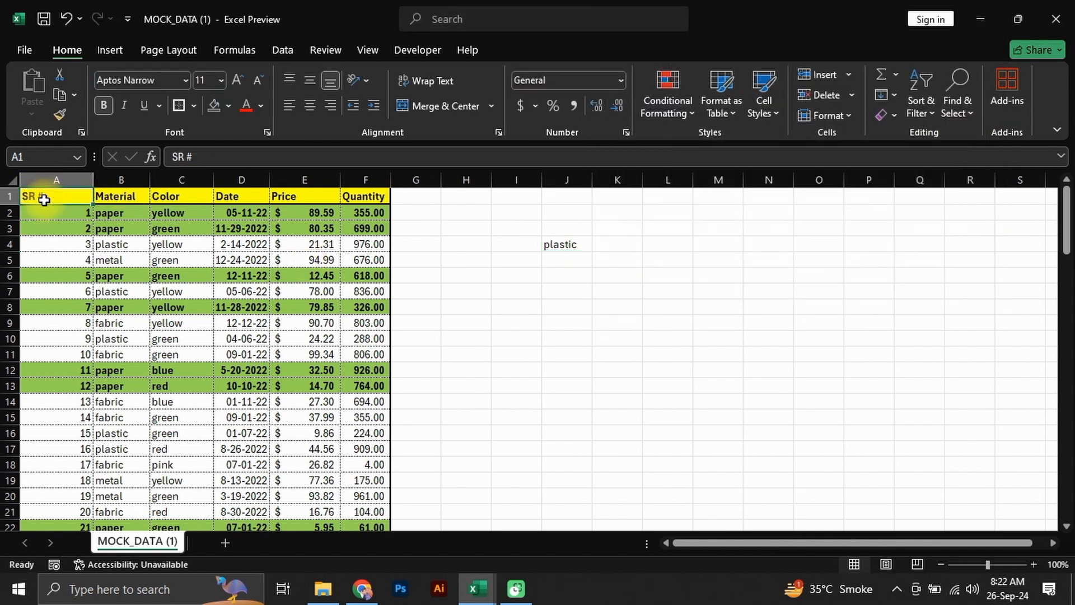
{"action": "type", "text": "A"}
{"action": "key", "text": "Escape"}
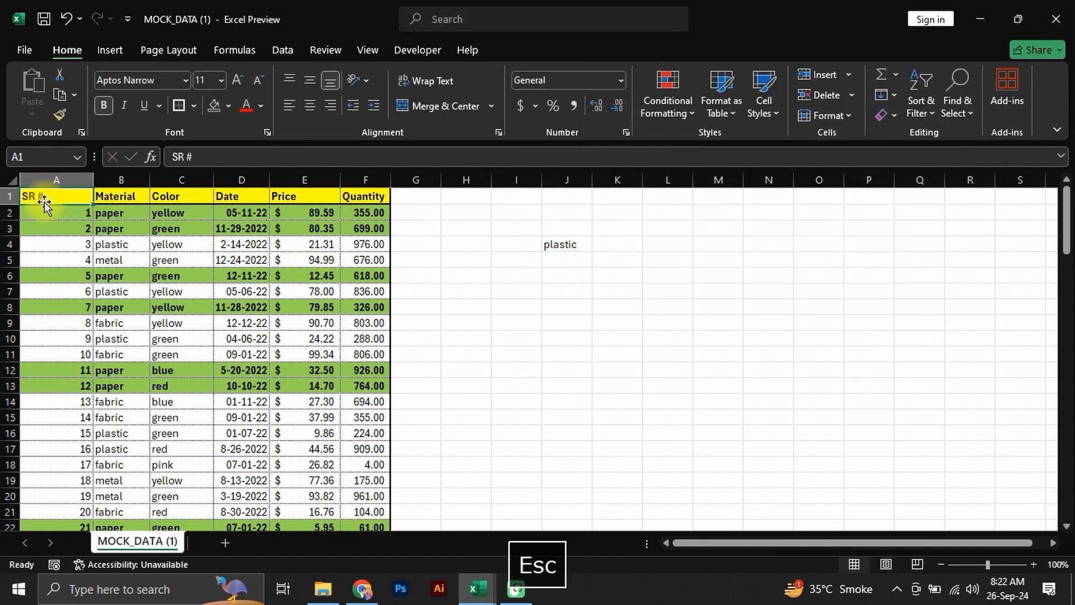
{"action": "key", "text": "ctrl+a"}
{"action": "scroll", "coordinate": [45, 202], "scroll_direction": "down", "scroll_amount": 20}
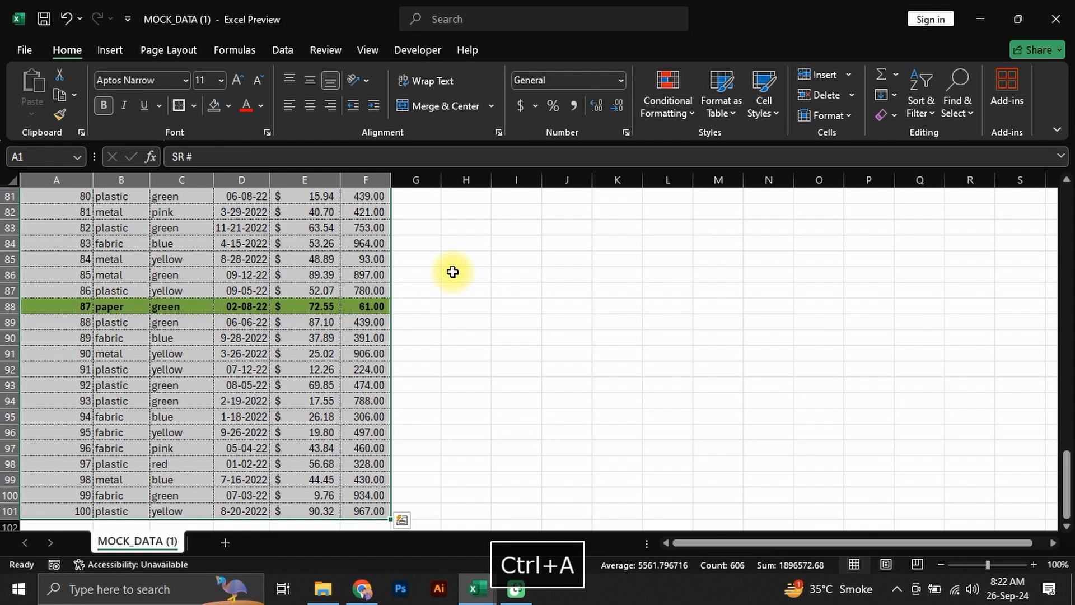
{"action": "left_click", "coordinate": [671, 117]}
{"action": "left_click", "coordinate": [695, 311]}
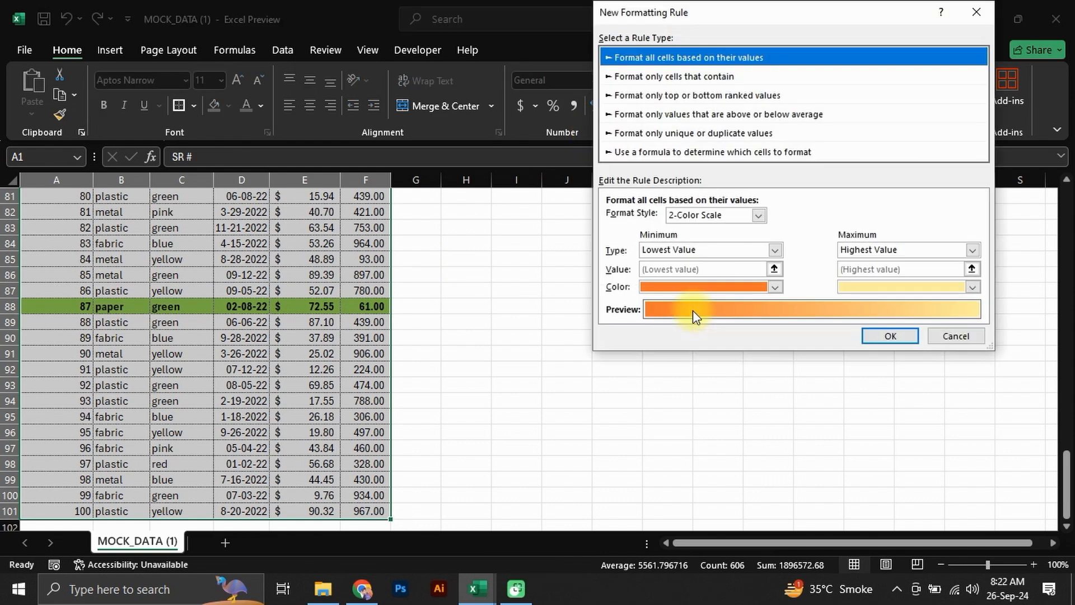
{"action": "left_click", "coordinate": [630, 151]}
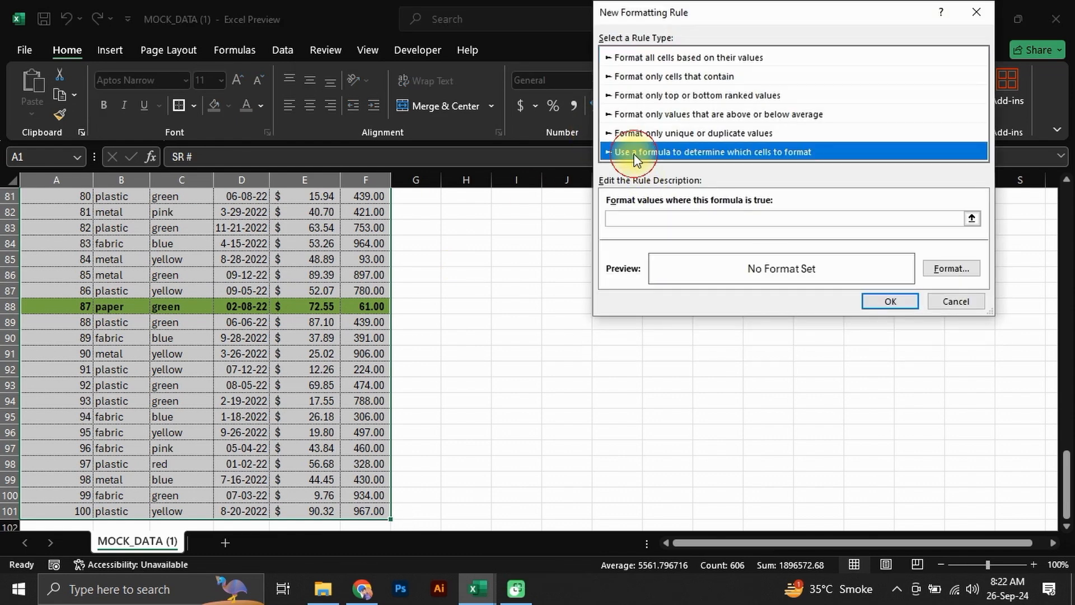
- Enter =$B$2=$J$4 as the rule's formula, comparing the first material cell with the drop-down cell
{"action": "left_click", "coordinate": [627, 220]}
{"action": "type", "text": "="}
{"action": "scroll", "coordinate": [576, 210], "scroll_direction": "up", "scroll_amount": 20}
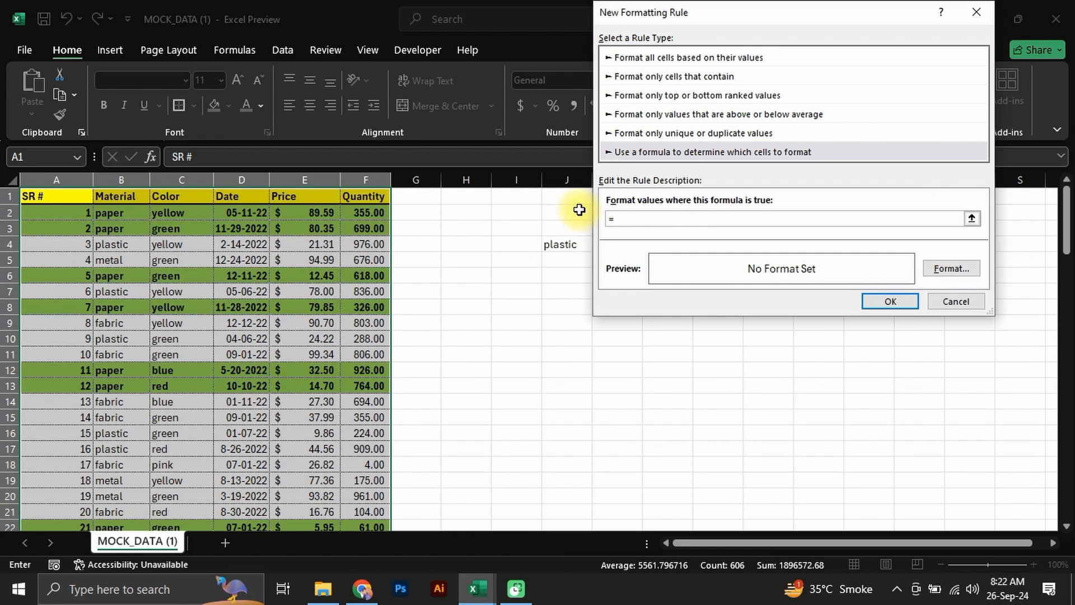
{"action": "left_click", "coordinate": [134, 217]}
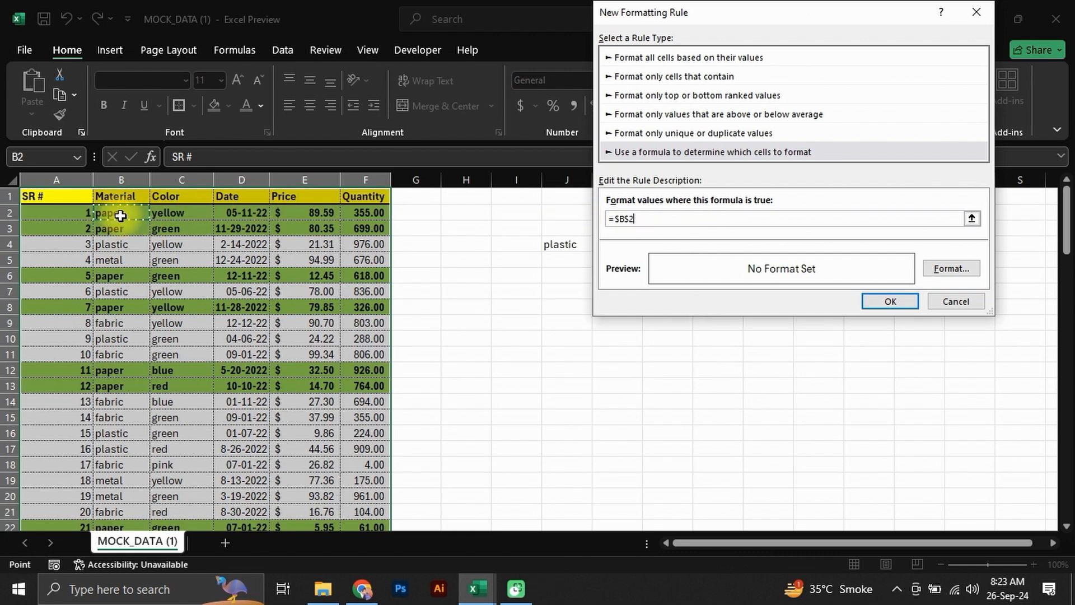
{"action": "type", "text": "="}
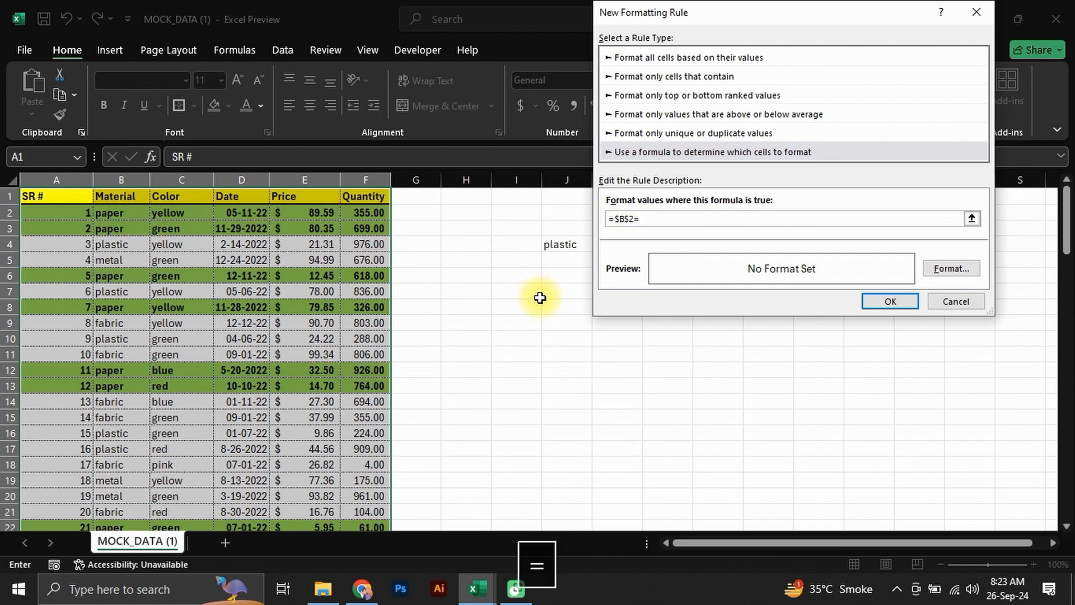
{"action": "left_click", "coordinate": [562, 243]}
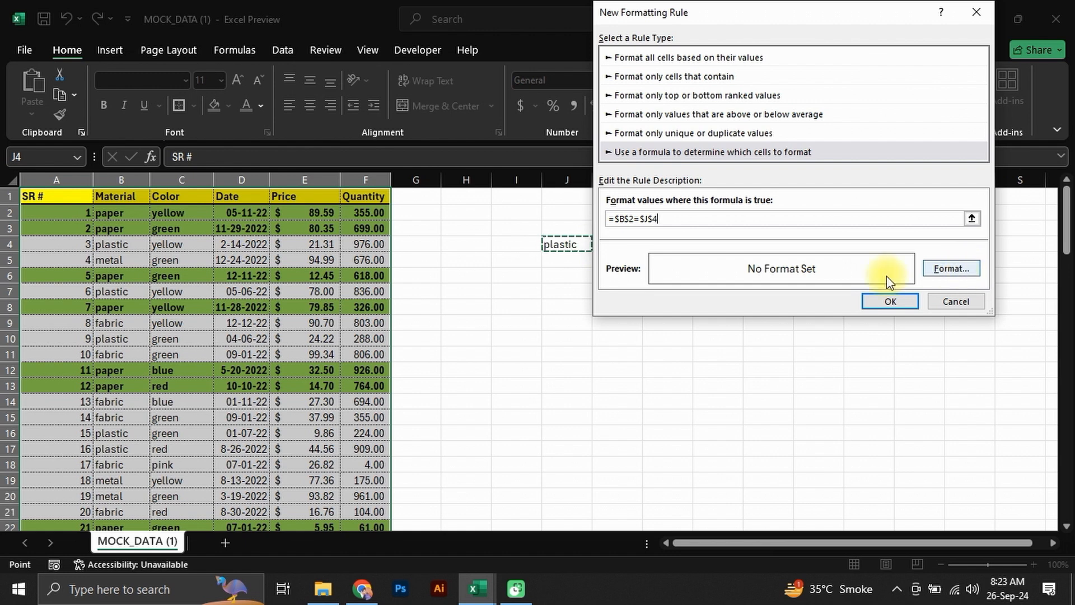
- Give the new rule an italic font style and a light blue fill
{"action": "left_click", "coordinate": [952, 269]}
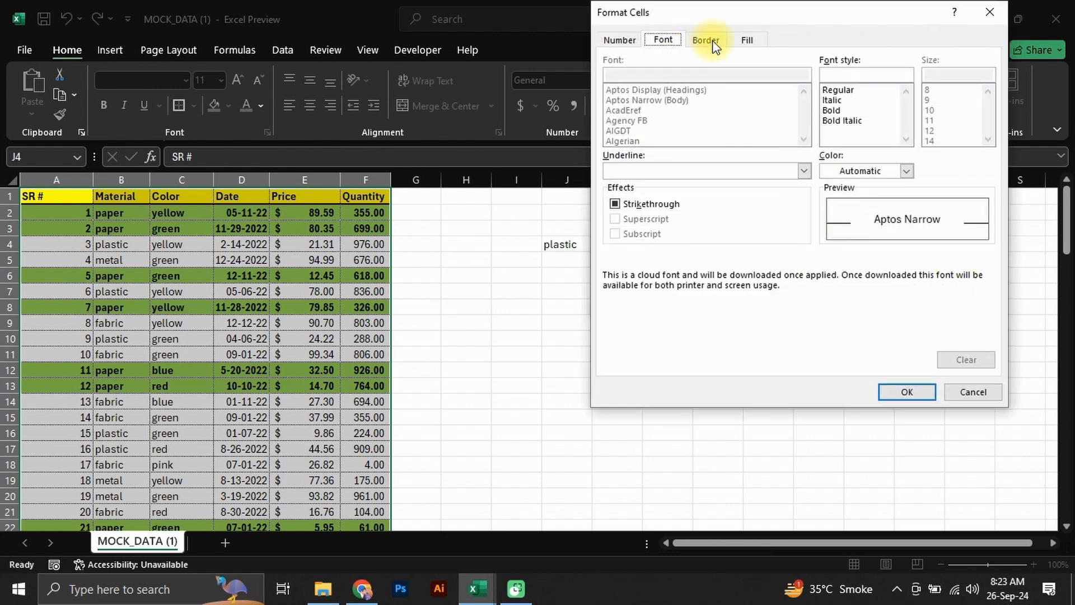
{"action": "left_click", "coordinate": [831, 100]}
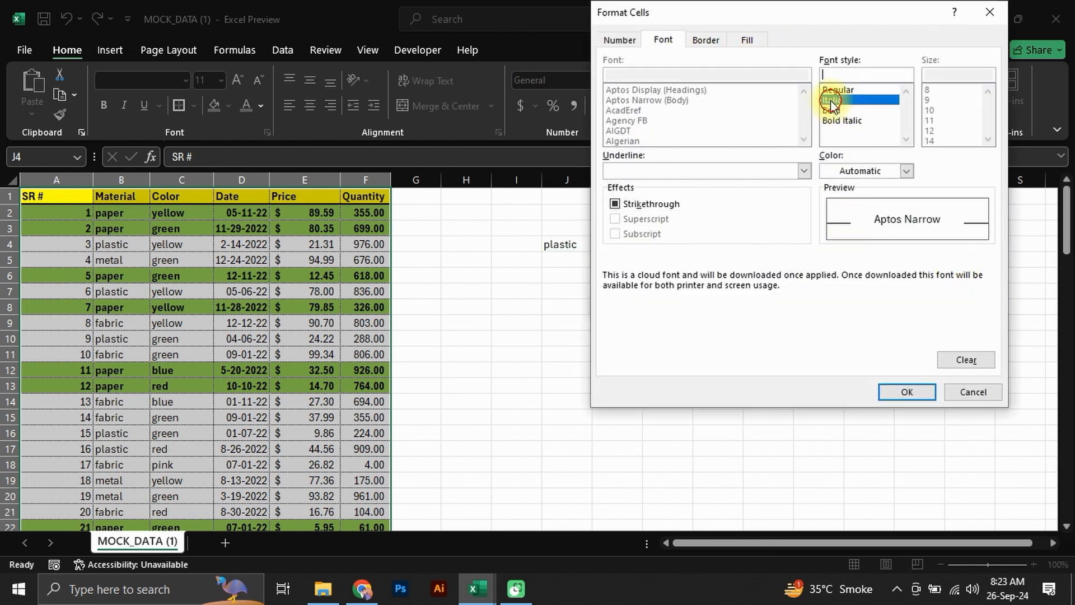
{"action": "left_click", "coordinate": [748, 40]}
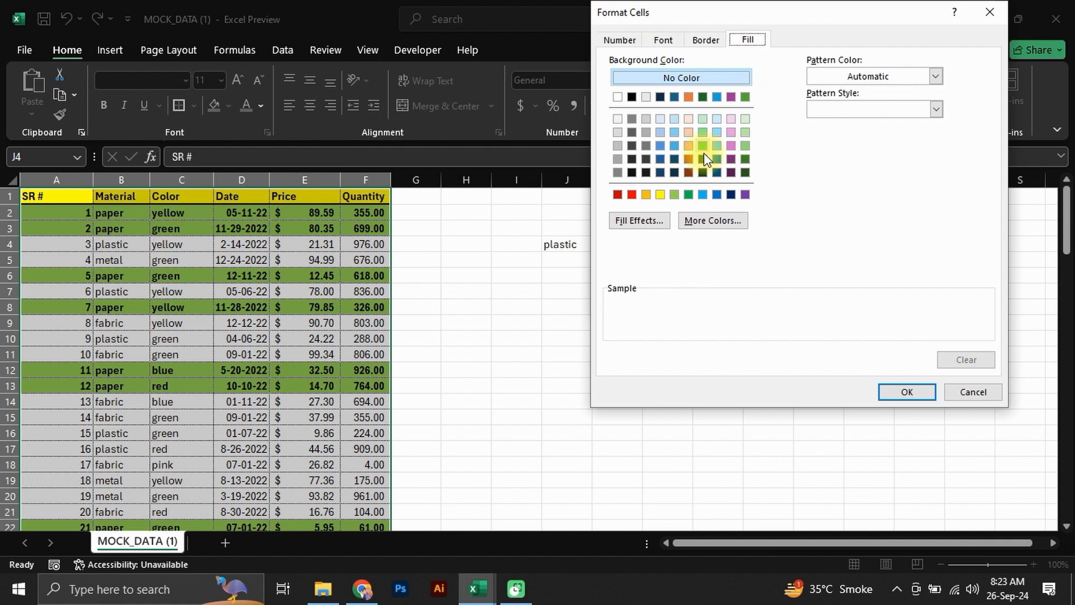
{"action": "left_click", "coordinate": [672, 142]}
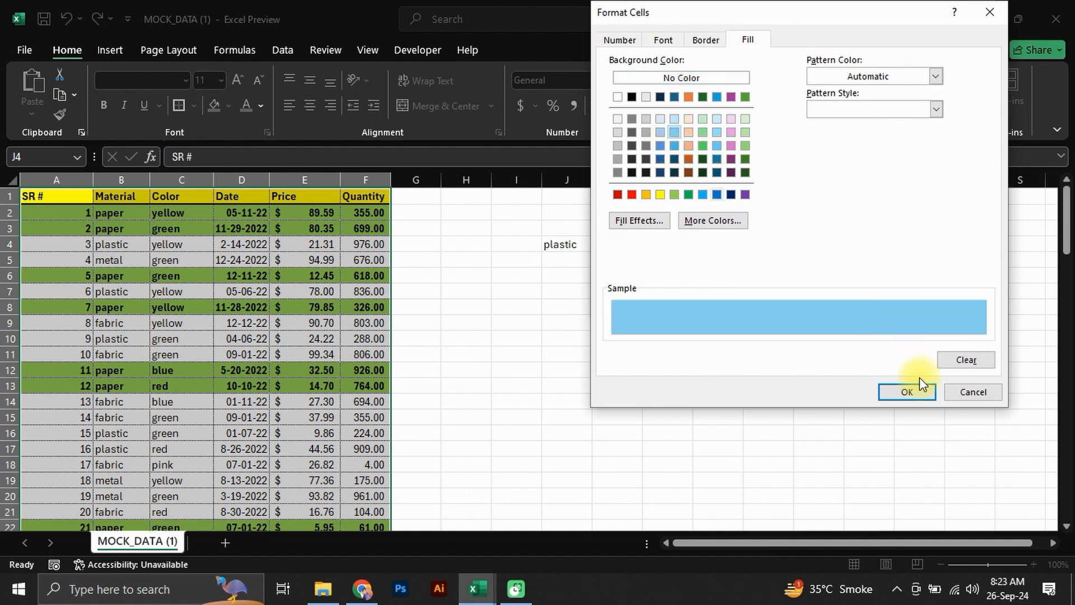
{"action": "left_click", "coordinate": [907, 390]}
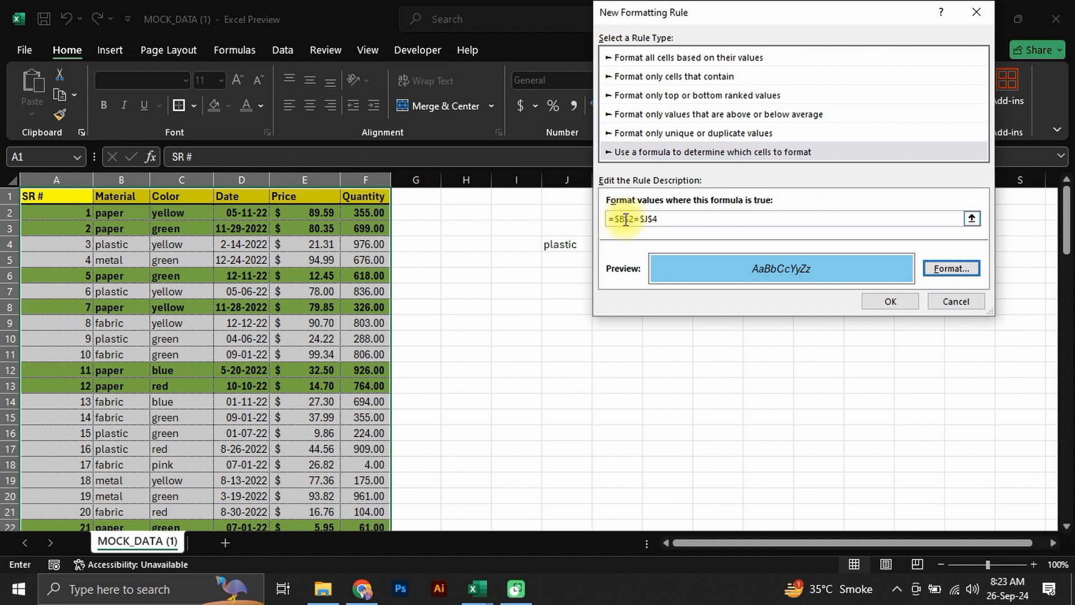
- Correct the rule's formula to =$B1=$J$4 so only the Material column is locked, and apply the rule to the table
{"action": "left_click", "coordinate": [627, 220]}
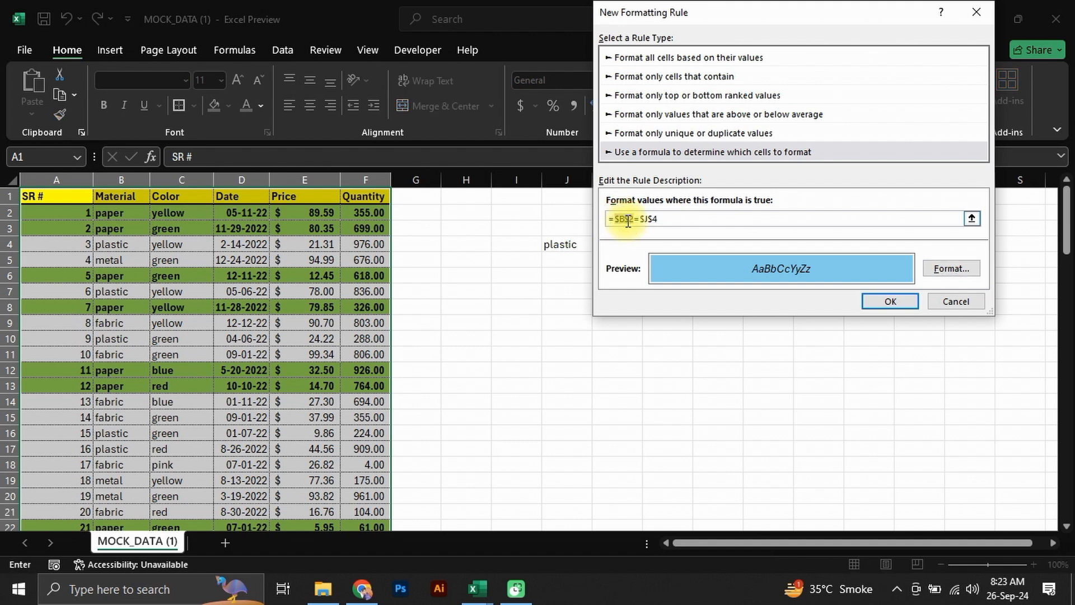
{"action": "key", "text": "BackSpace"}
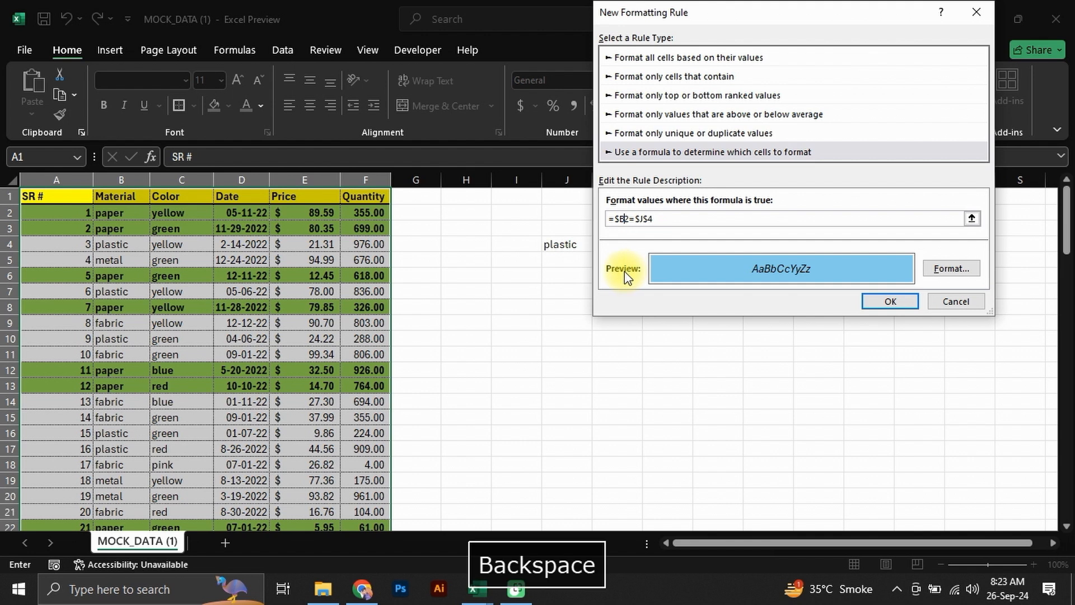
{"action": "left_click", "coordinate": [625, 220]}
{"action": "key", "text": "BackSpace"}
{"action": "type", "text": "1"}
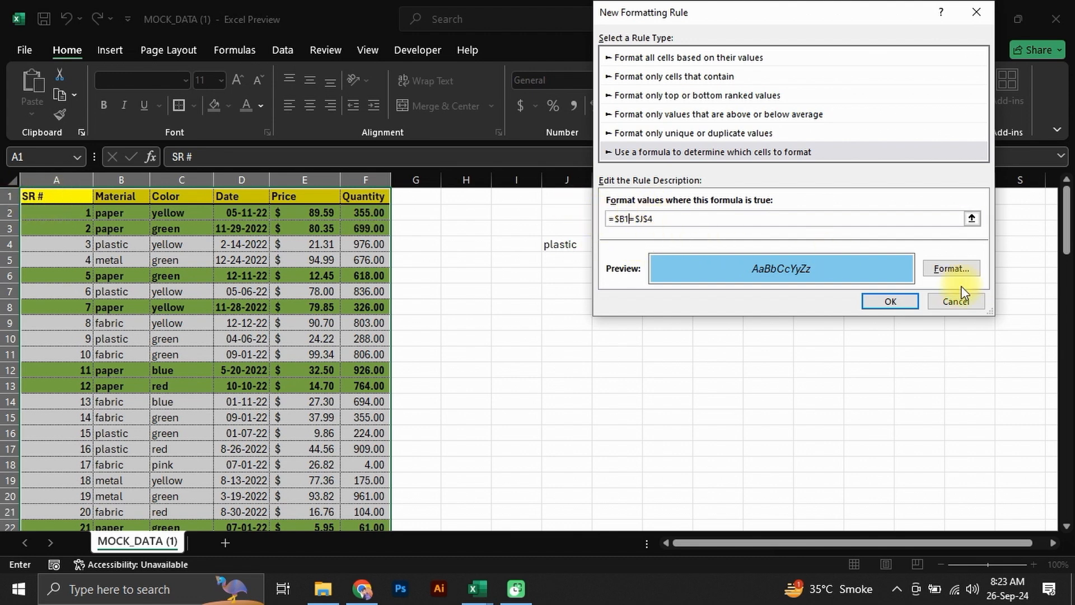
{"action": "left_click", "coordinate": [899, 300]}
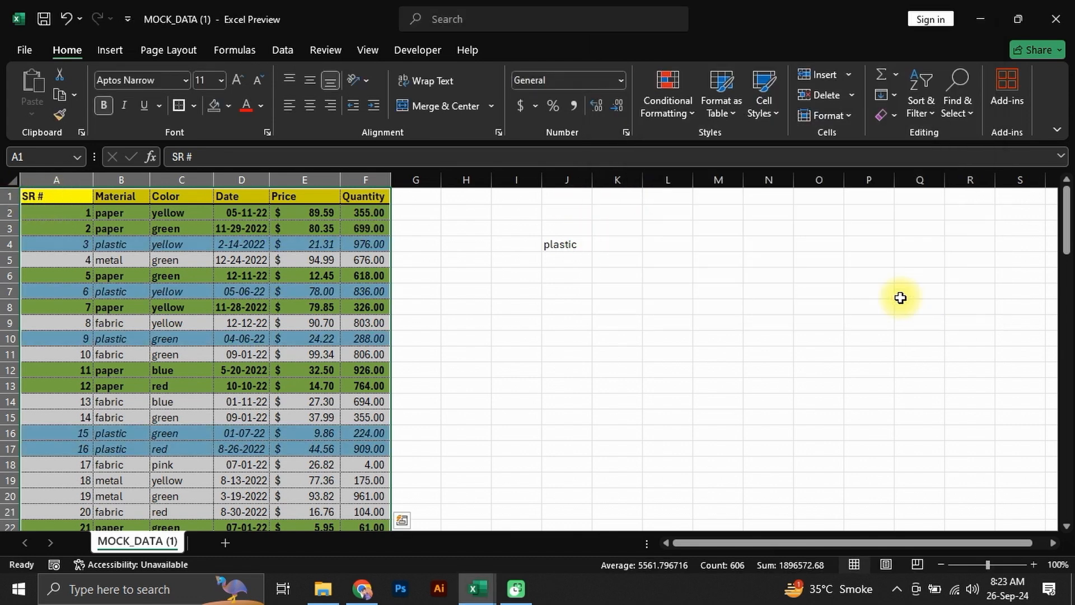
{"action": "left_click", "coordinate": [273, 305]}
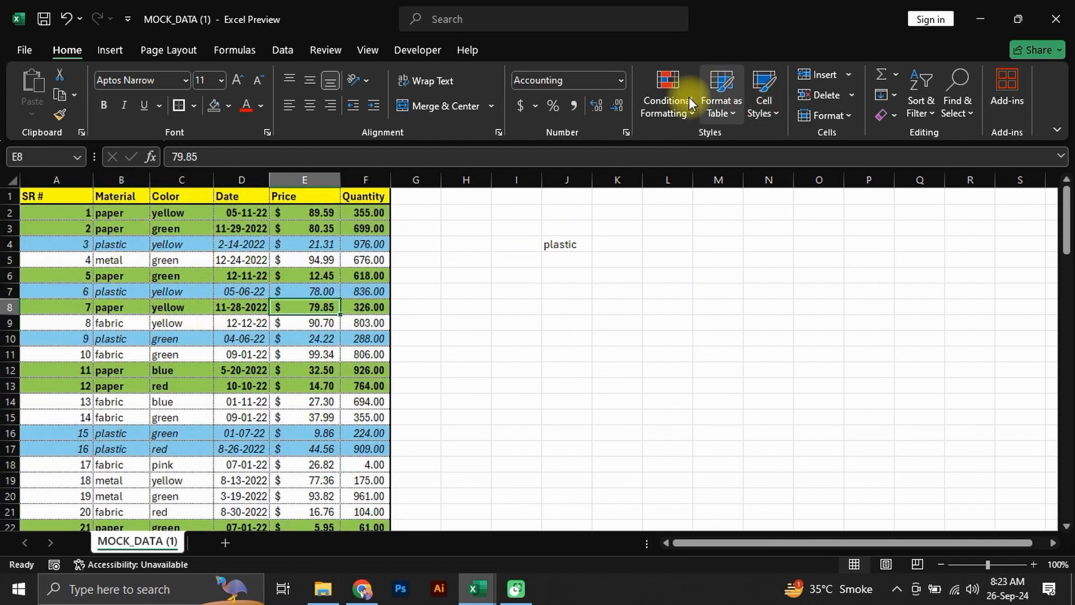
- Delete the =$B1="Paper" conditional formatting rule and apply the change
{"action": "left_click", "coordinate": [673, 108]}
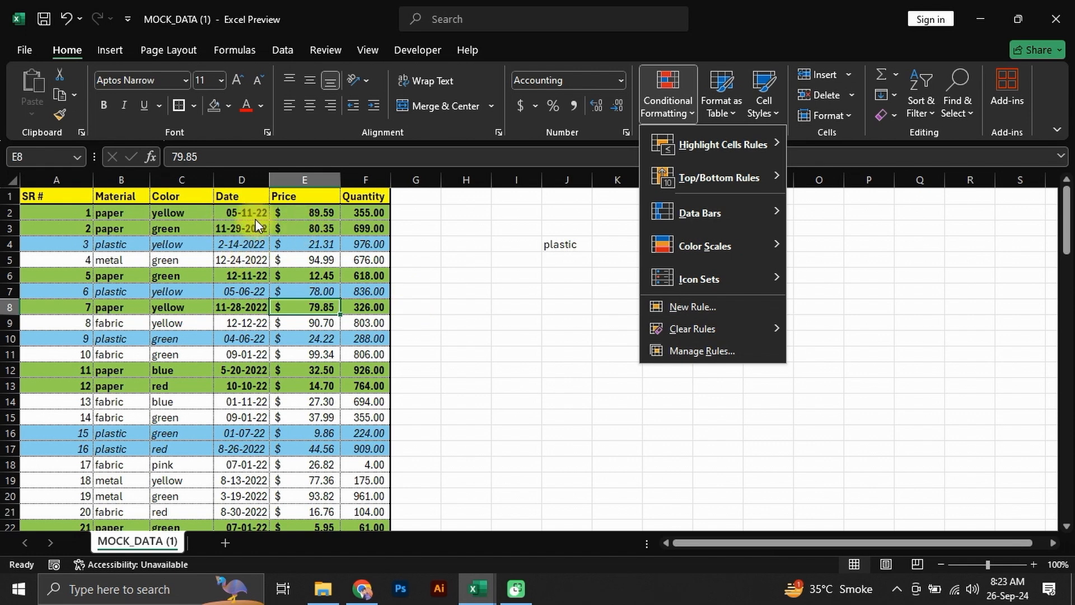
{"action": "left_click", "coordinate": [697, 356]}
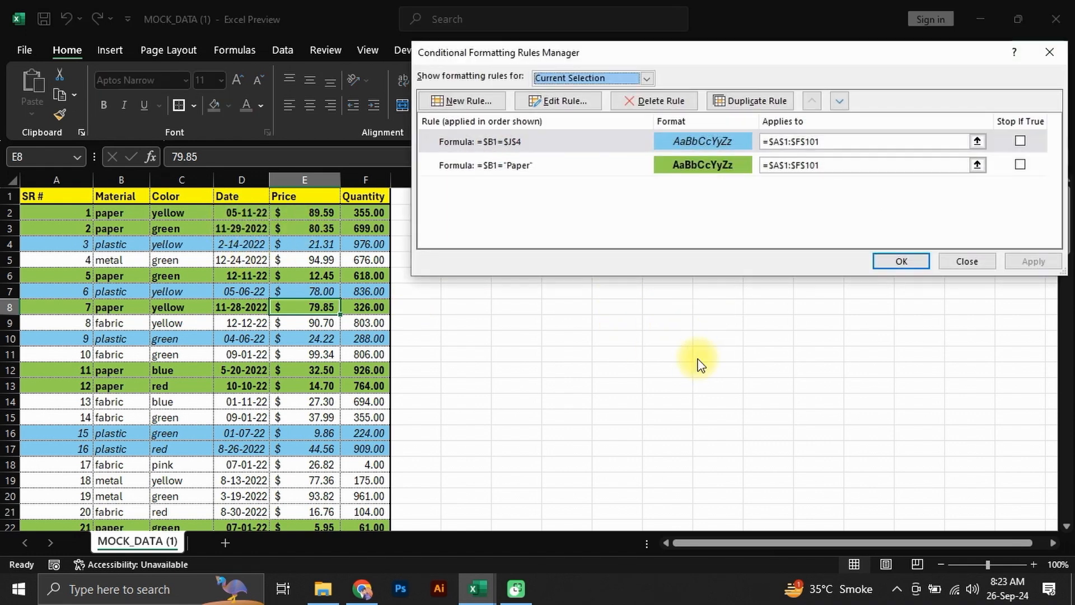
{"action": "left_click", "coordinate": [644, 165]}
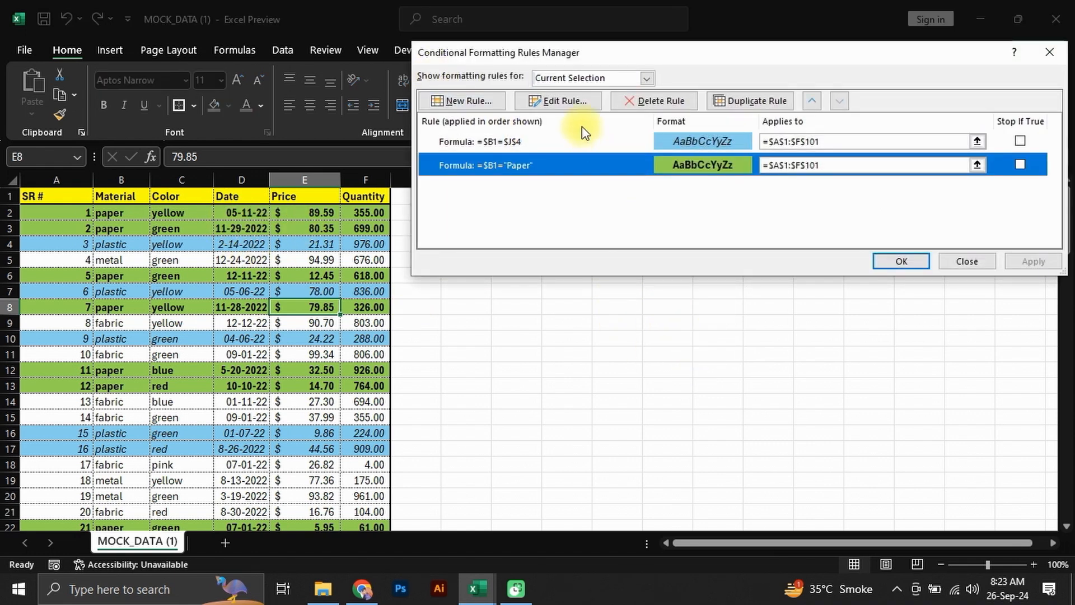
{"action": "left_click", "coordinate": [660, 101]}
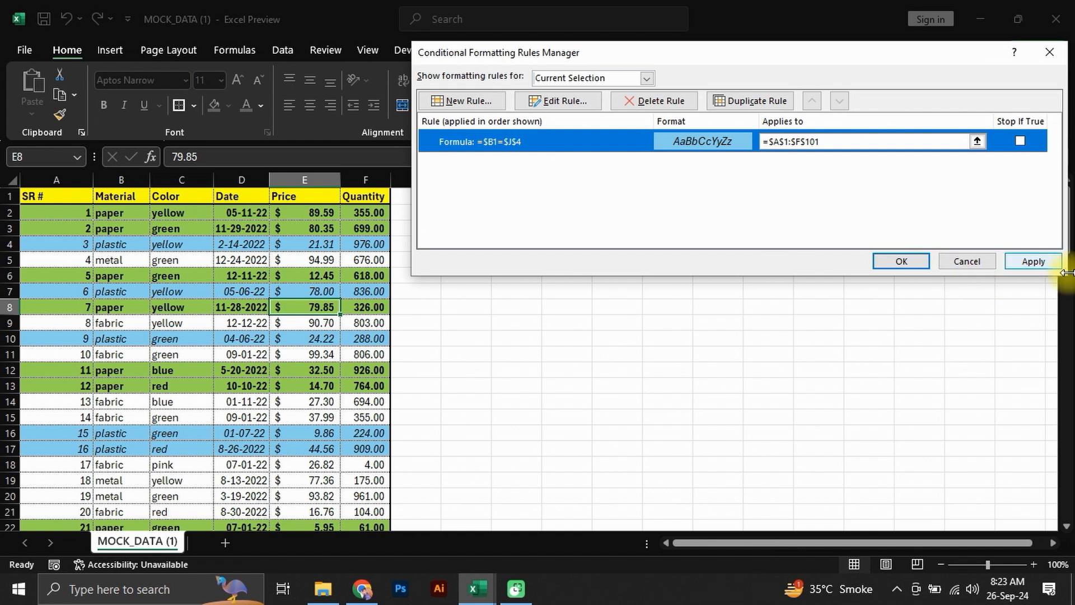
{"action": "left_click", "coordinate": [1032, 262]}
{"action": "left_click", "coordinate": [901, 262]}
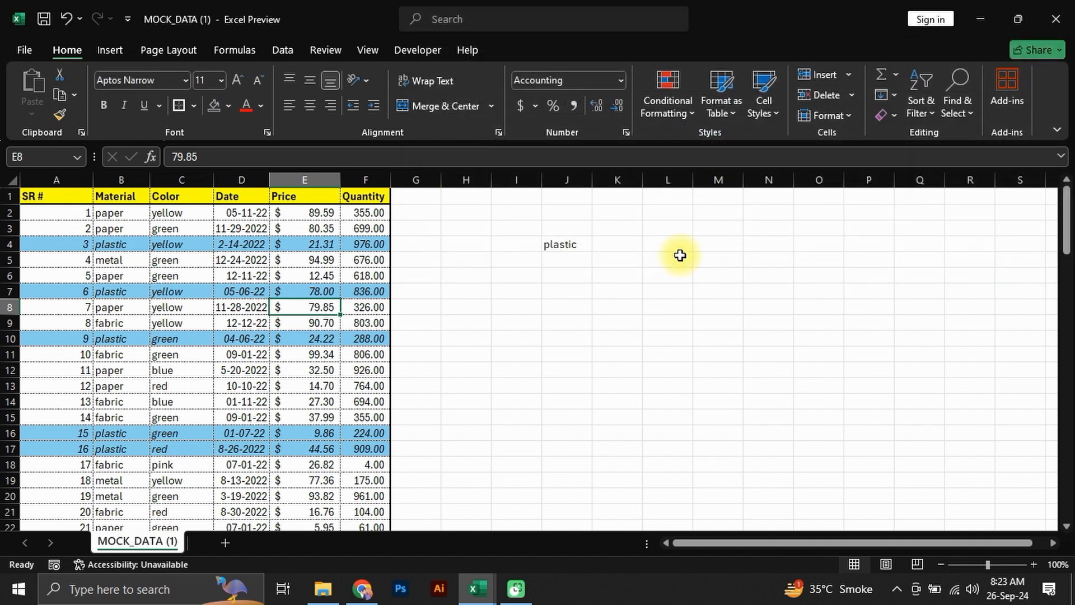
- Test the drop-down rule by switching J4's material to metal and to fabric
{"action": "left_click", "coordinate": [571, 245]}
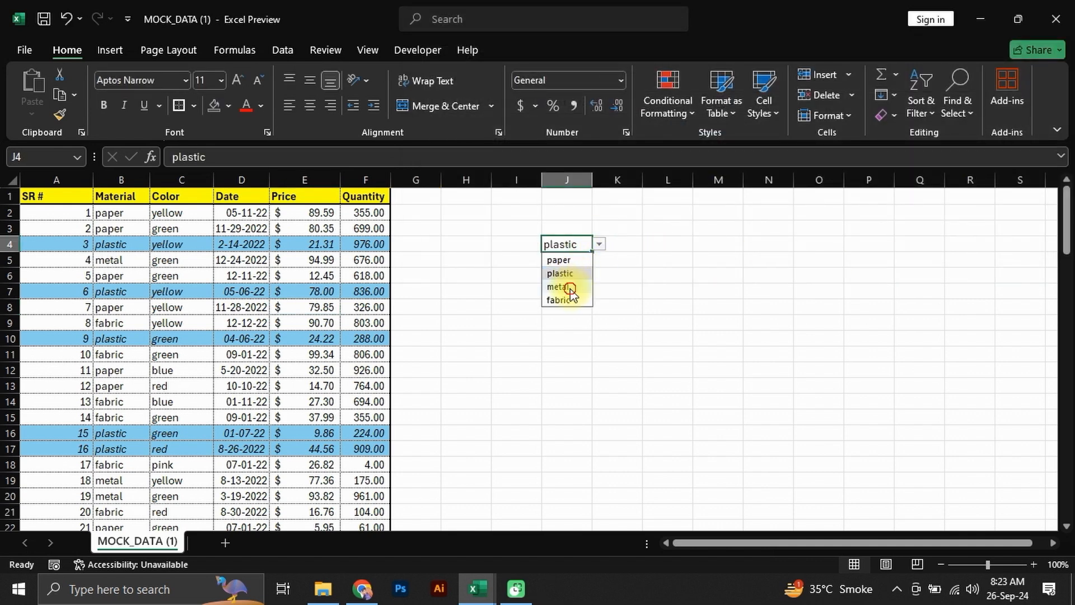
{"action": "left_click", "coordinate": [567, 286]}
{"action": "scroll", "coordinate": [196, 325], "scroll_direction": "down", "scroll_amount": 4}
{"action": "scroll", "coordinate": [202, 341], "scroll_direction": "up", "scroll_amount": 4}
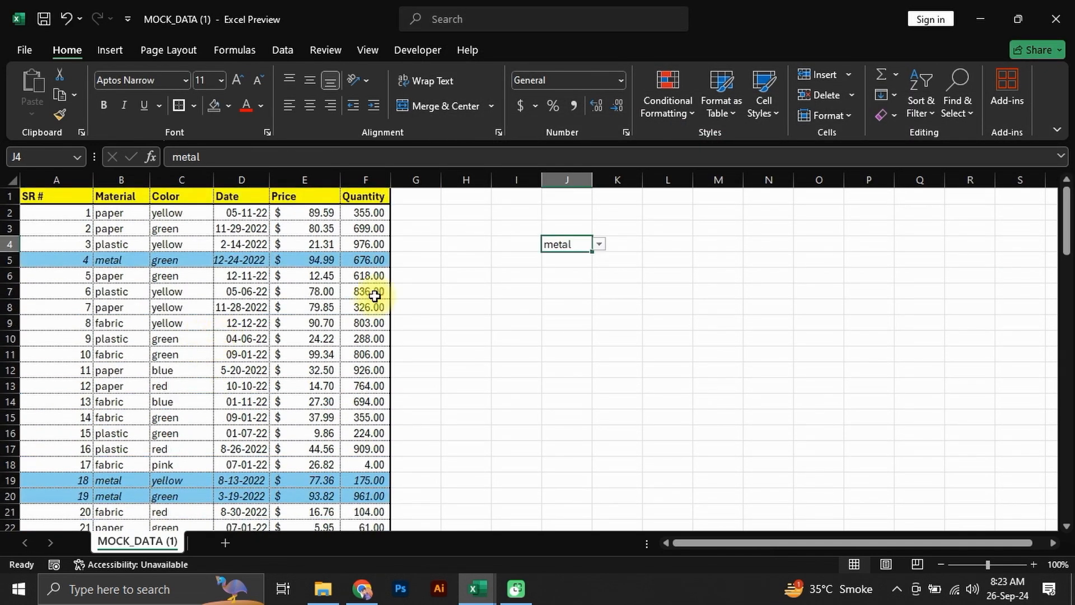
{"action": "left_click", "coordinate": [598, 244]}
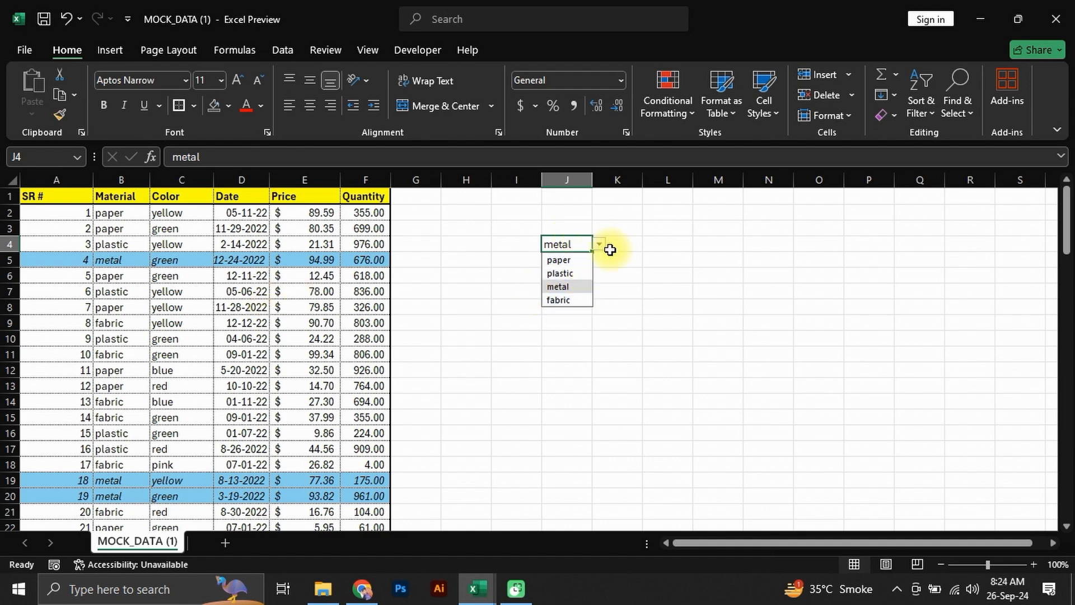
{"action": "left_click", "coordinate": [576, 300]}
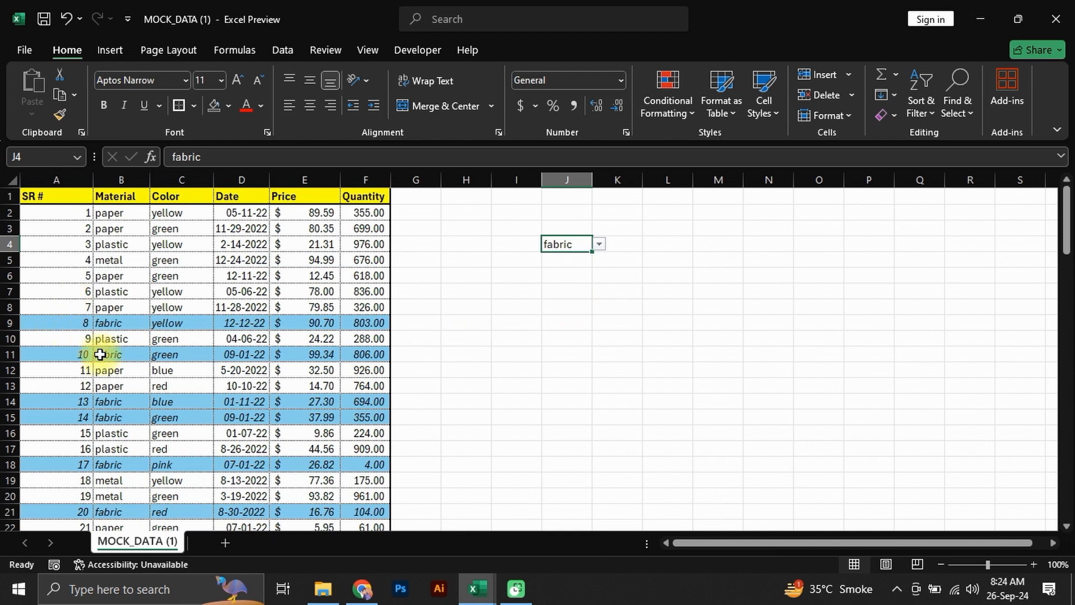
- Choose paper from J4's drop-down list as the material to highlight
{"action": "left_click", "coordinate": [599, 244]}
{"action": "left_click", "coordinate": [566, 268]}
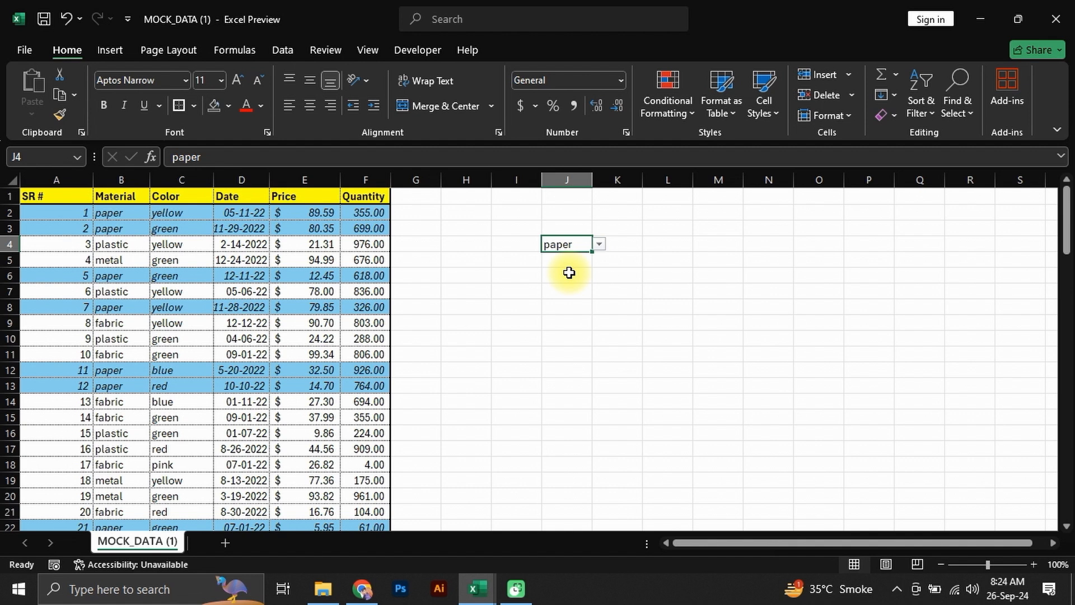
{"action": "left_click", "coordinate": [509, 275]}
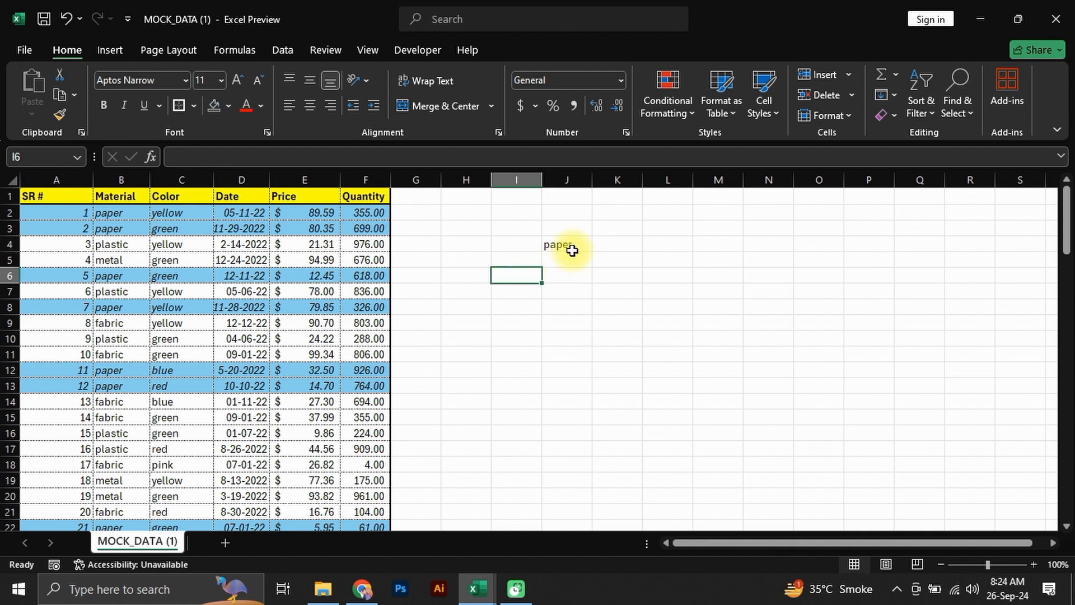
{"action": "left_click", "coordinate": [567, 248]}
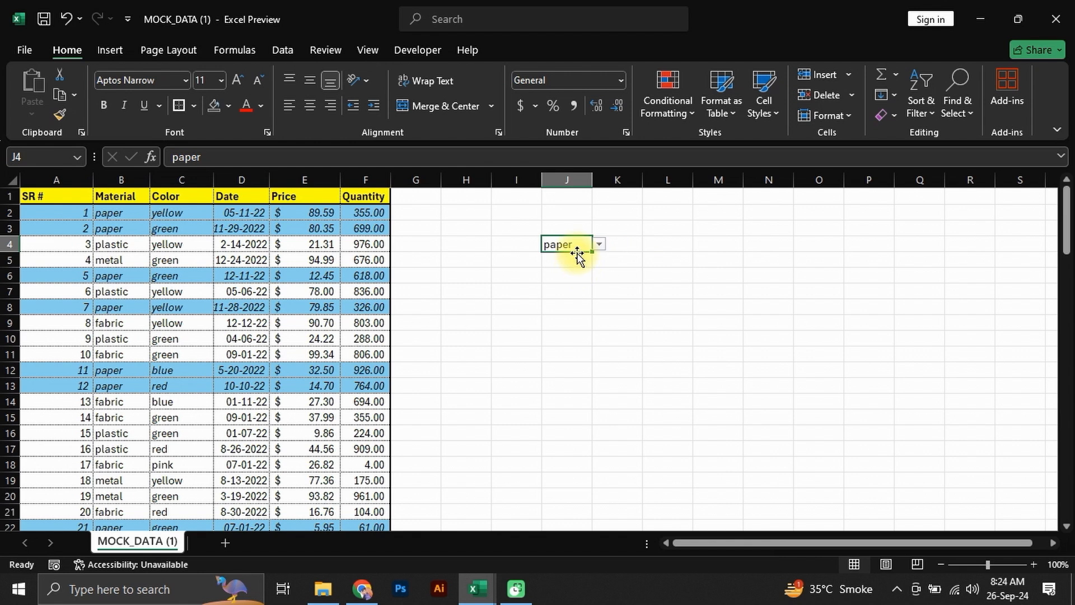
- Select the whole data table from A1 and start a new conditional formatting rule that uses a formula
{"action": "left_click", "coordinate": [336, 233]}
{"action": "left_click", "coordinate": [84, 201]}
{"action": "key", "text": "ctrl+a"}
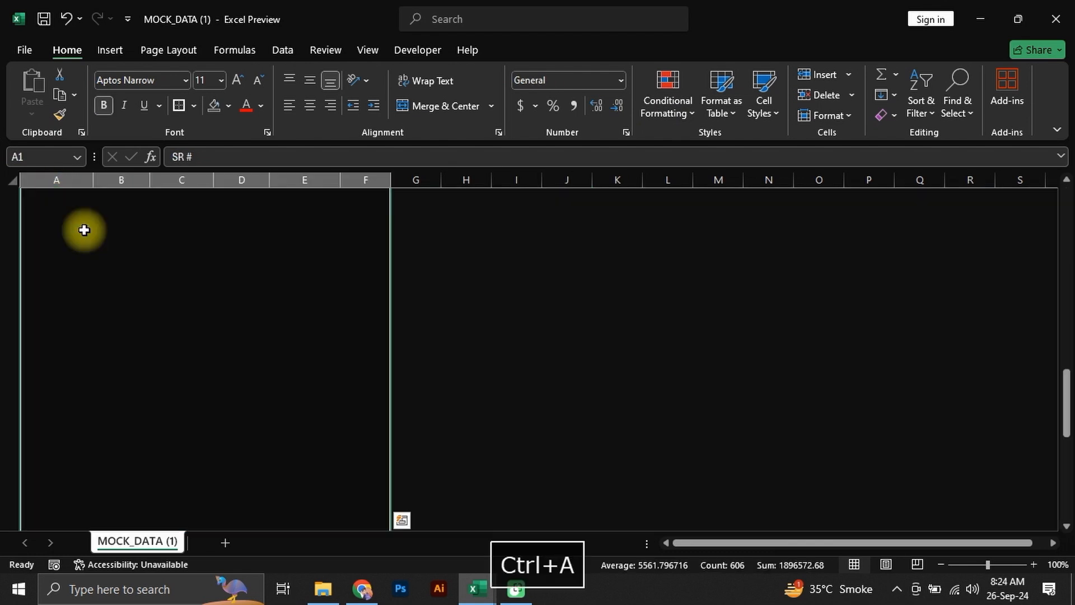
{"action": "scroll", "coordinate": [83, 229], "scroll_direction": "down", "scroll_amount": 5}
{"action": "left_click", "coordinate": [650, 112]}
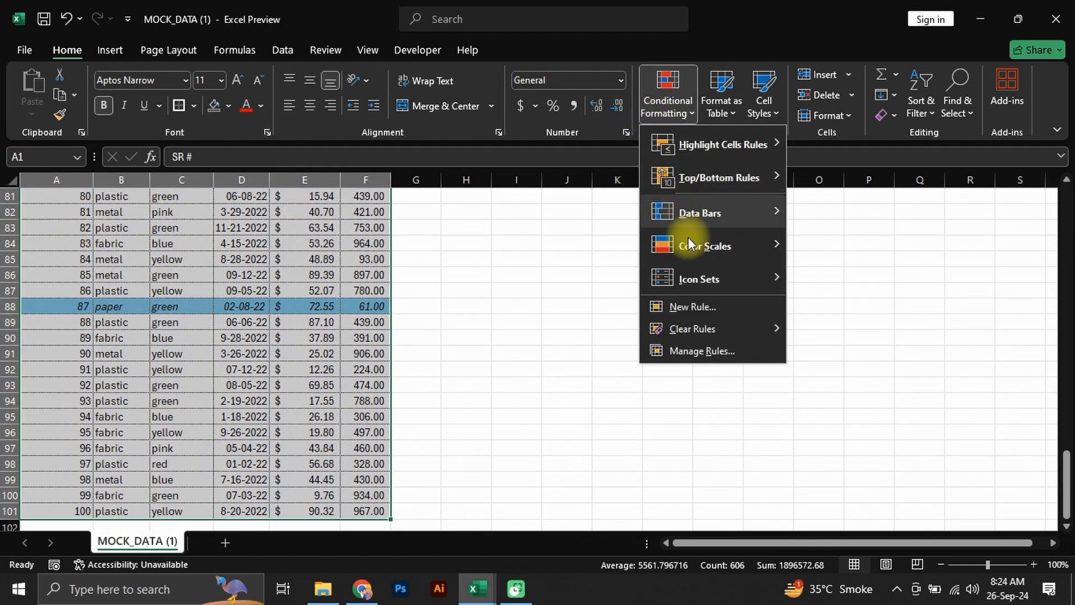
{"action": "left_click", "coordinate": [694, 306]}
{"action": "left_click", "coordinate": [583, 144]}
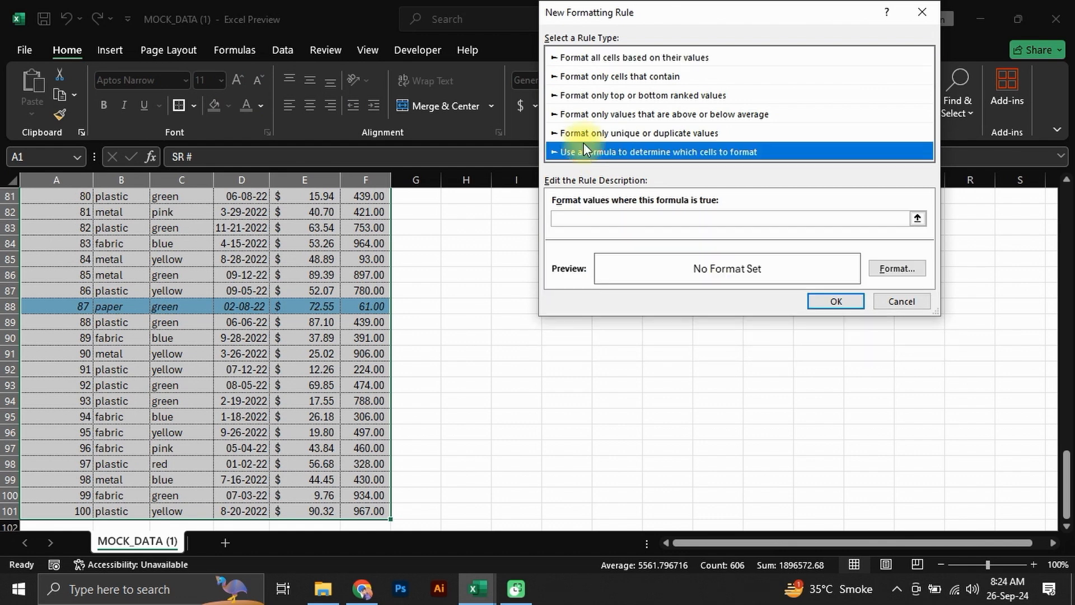
- Enter =A$1 as the rule's formula, locking only the header row
{"action": "left_click", "coordinate": [592, 220]}
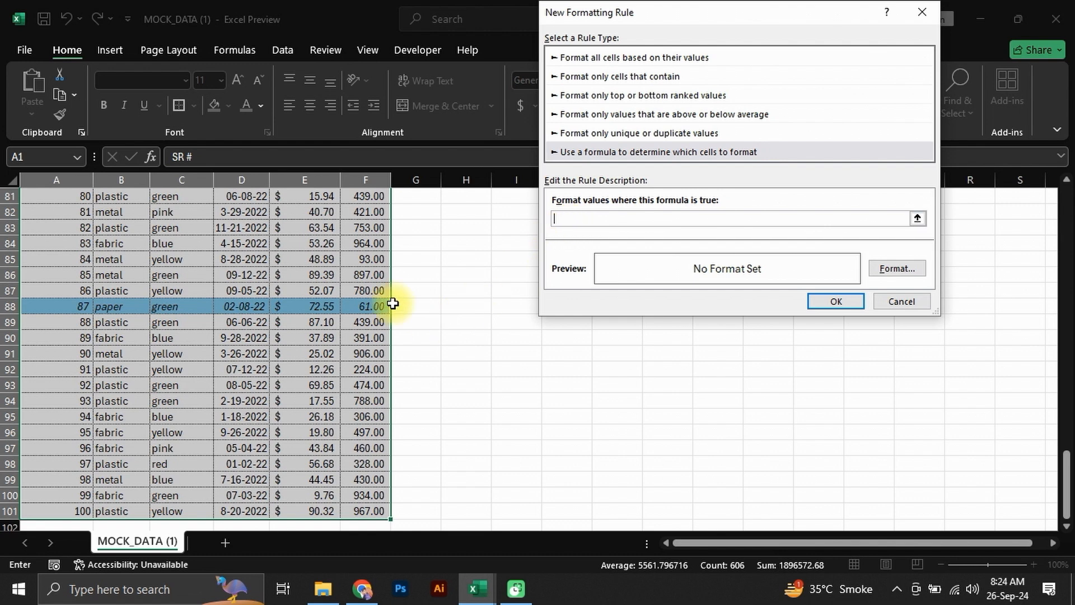
{"action": "scroll", "coordinate": [358, 313], "scroll_direction": "up", "scroll_amount": 18}
{"action": "scroll", "coordinate": [356, 317], "scroll_direction": "up", "scroll_amount": 9}
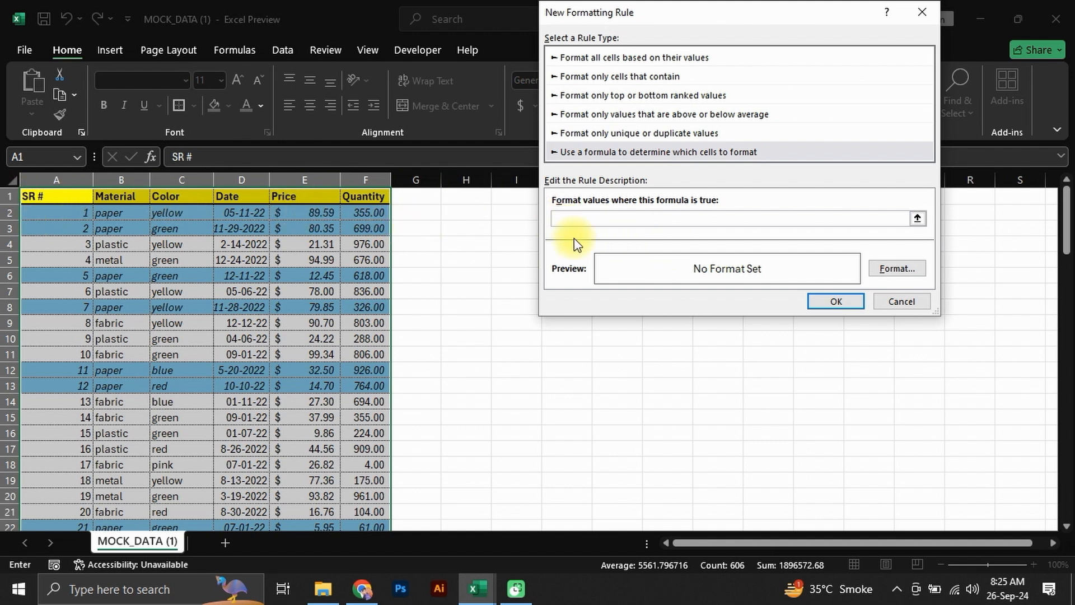
{"action": "type", "text": "="}
{"action": "type", "text": "a1"}
{"action": "type", "text": "$1"}
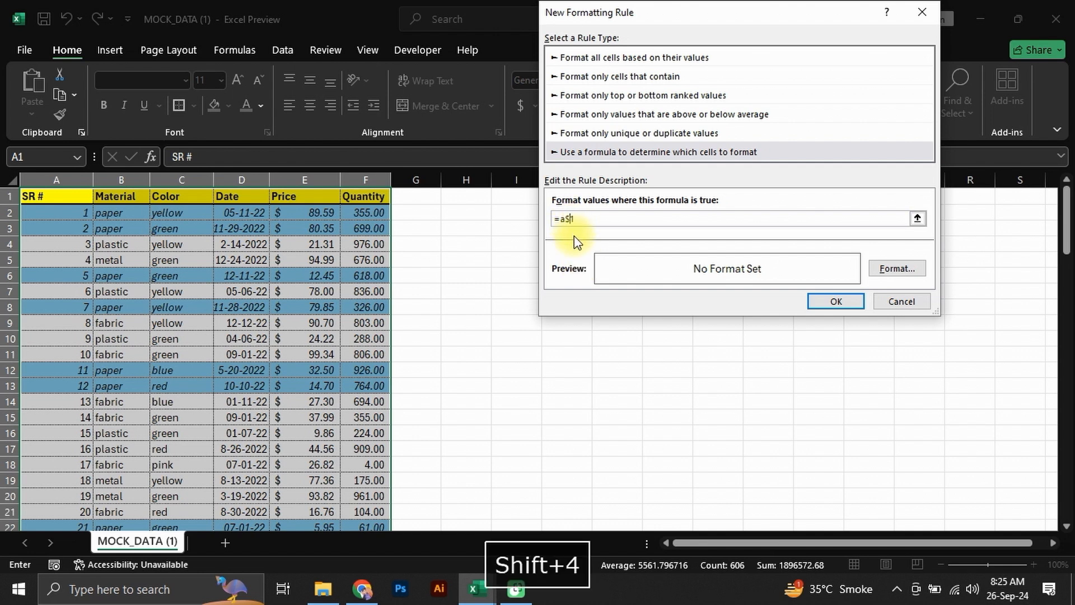
{"action": "left_click_drag", "start_coordinate": [561, 221], "coordinate": [565, 223]}
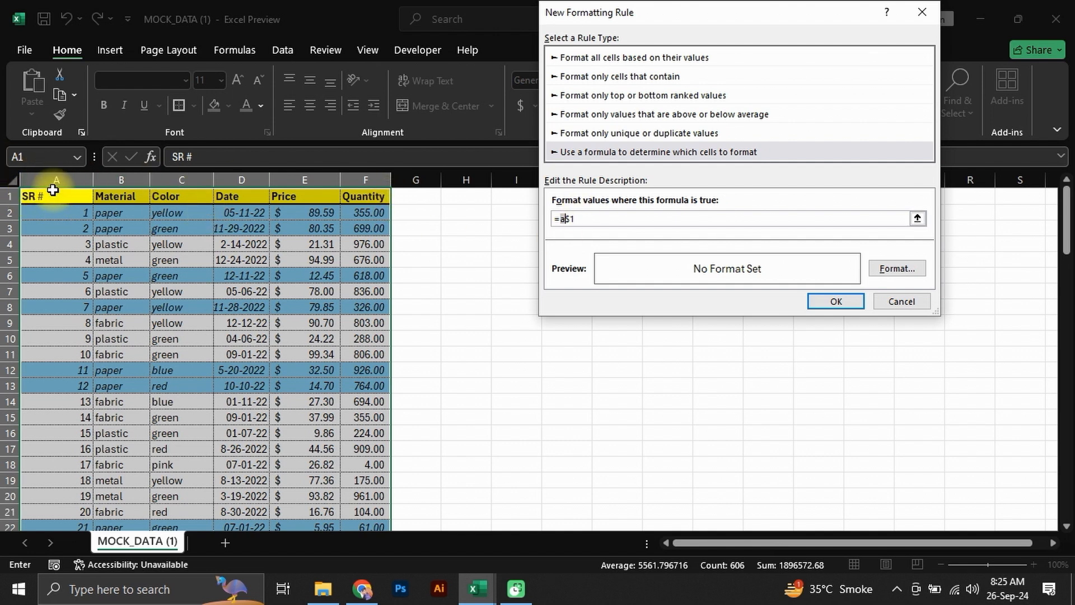
- Give the new rule a light orange fill and a bold font style, and create it
{"action": "left_click", "coordinate": [891, 270]}
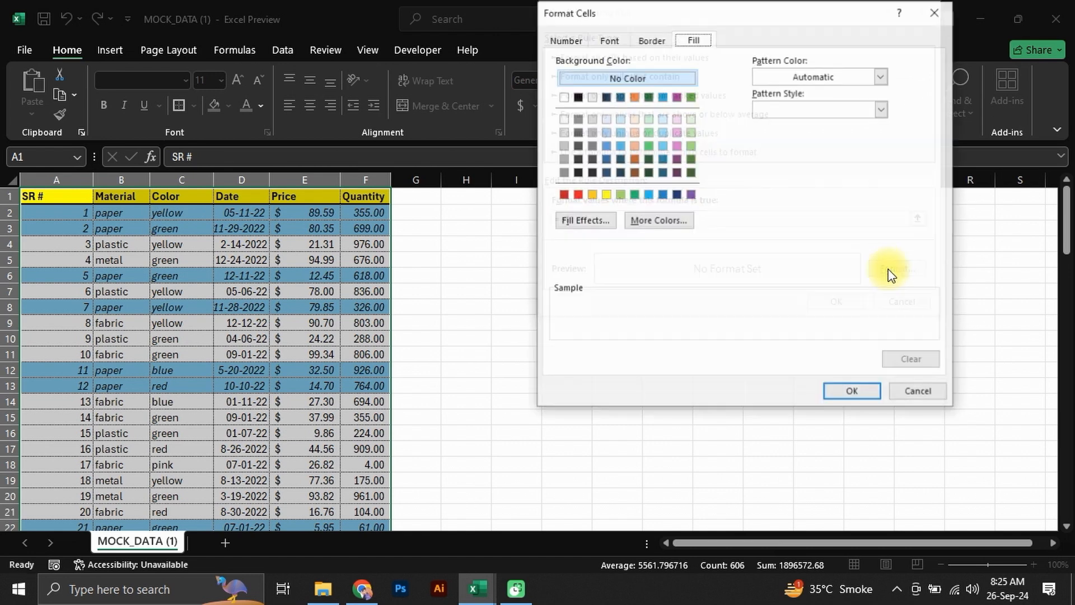
{"action": "left_click", "coordinate": [633, 146]}
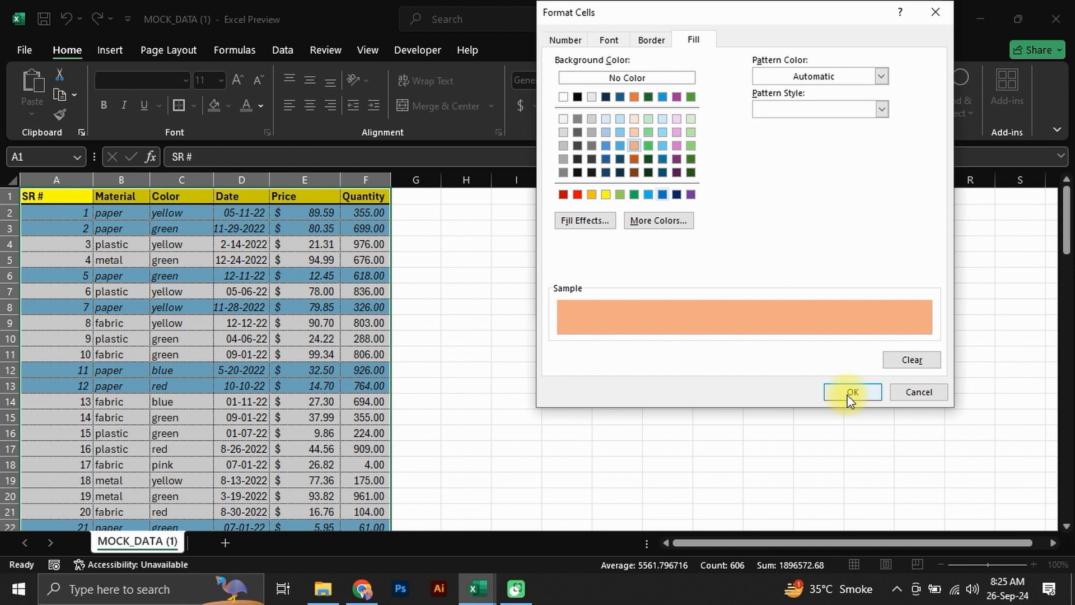
{"action": "left_click", "coordinate": [651, 40]}
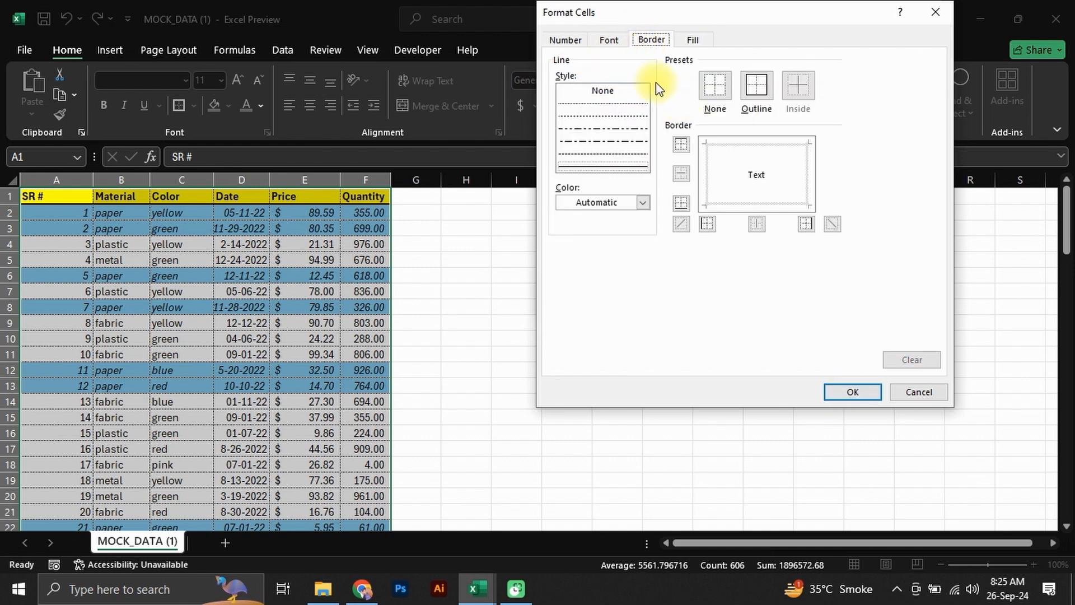
{"action": "left_click", "coordinate": [609, 40]}
{"action": "left_click", "coordinate": [777, 109]}
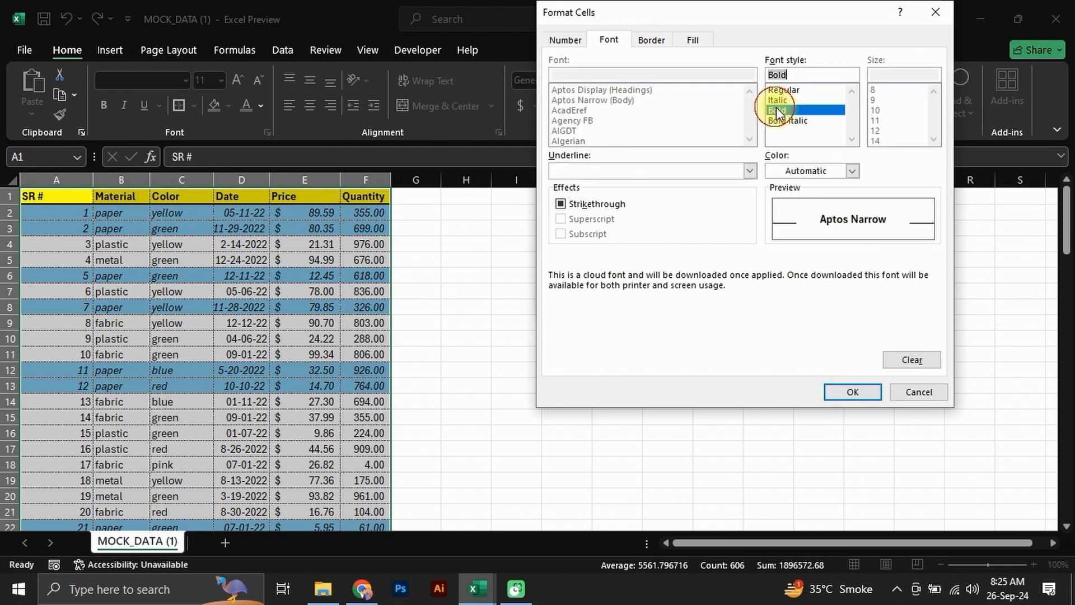
{"action": "left_click", "coordinate": [852, 392]}
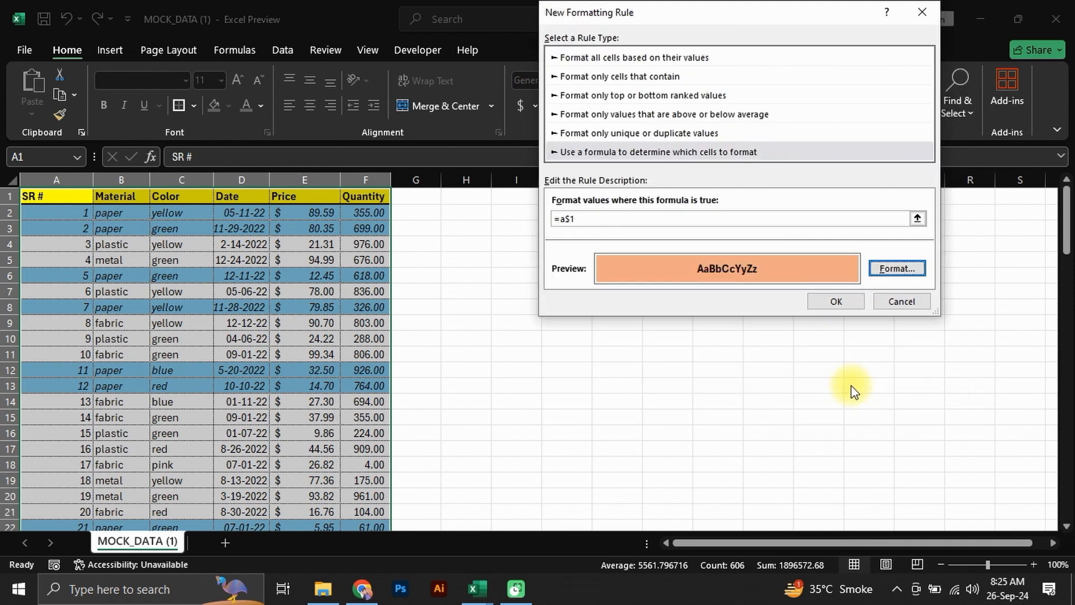
{"action": "left_click", "coordinate": [836, 302]}
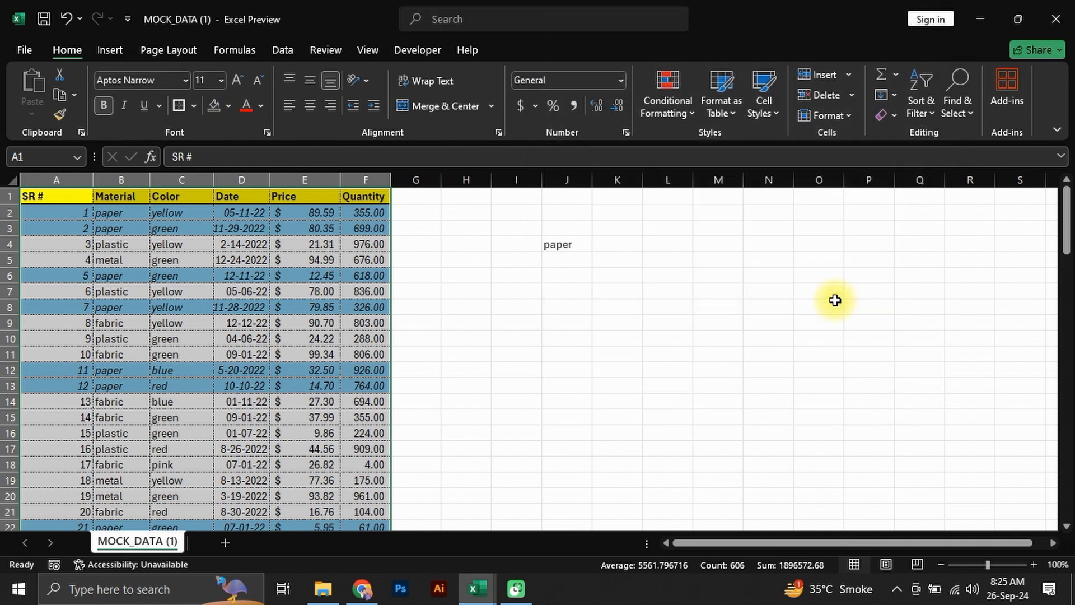
- Open the =A$1 conditional formatting rule for editing from the rules applied to the table
{"action": "left_click", "coordinate": [296, 228]}
{"action": "left_click", "coordinate": [670, 113]}
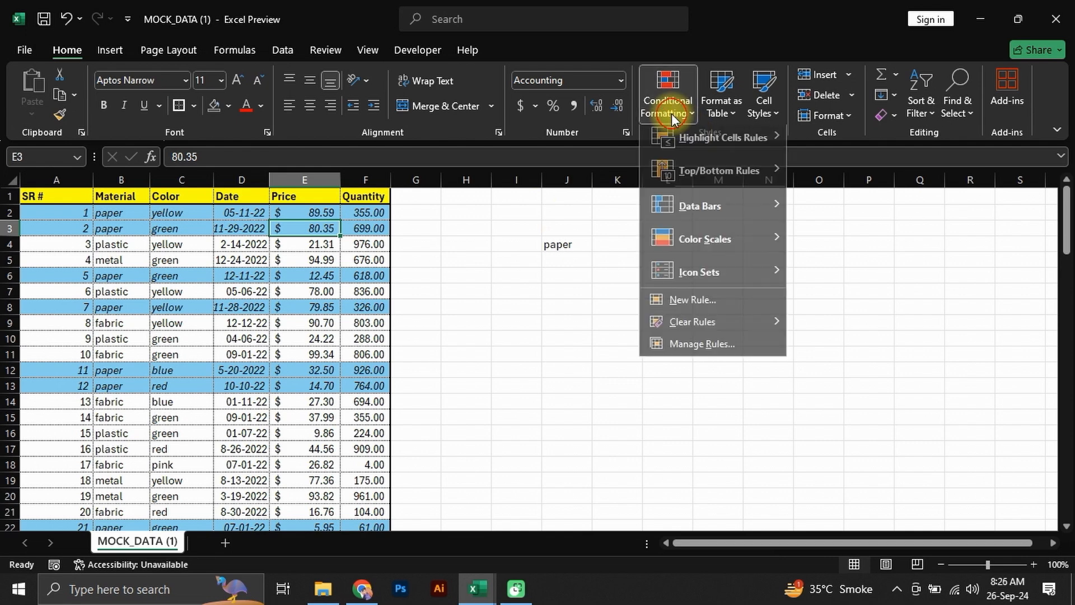
{"action": "left_click", "coordinate": [715, 350]}
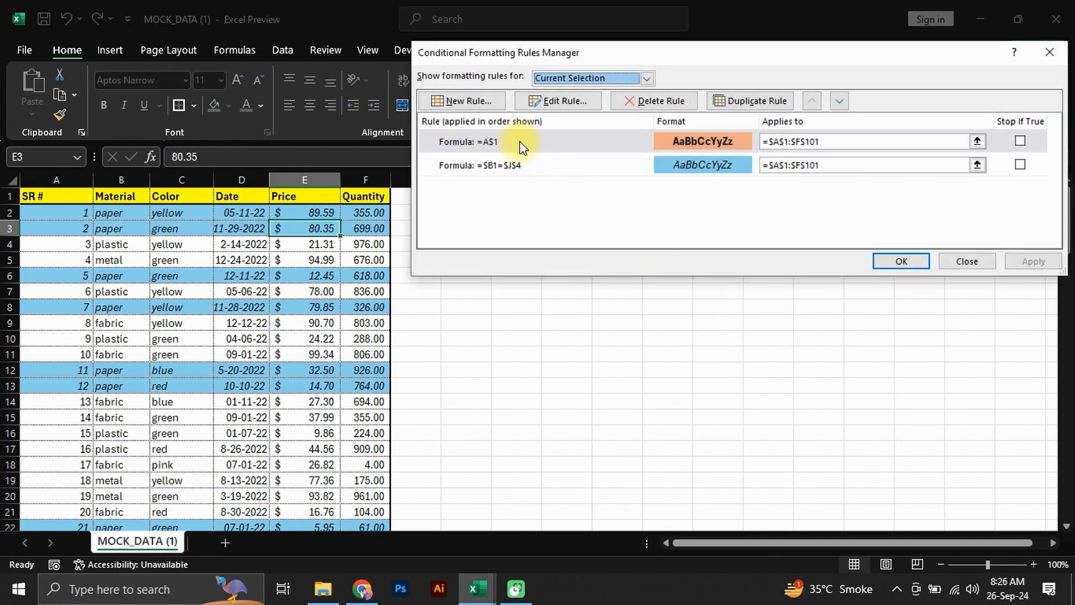
{"action": "left_click", "coordinate": [520, 142]}
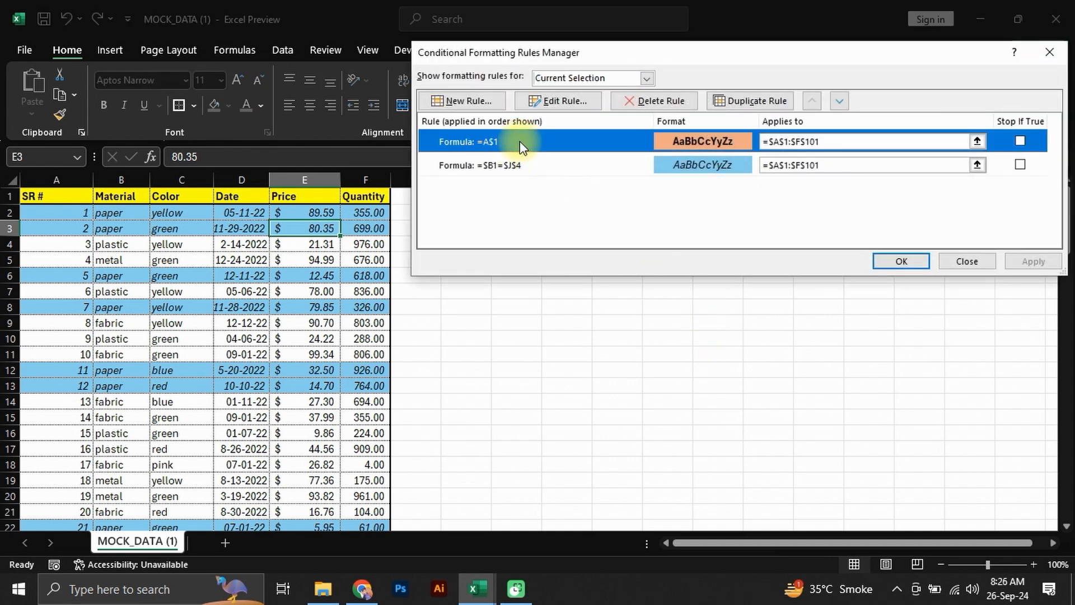
{"action": "left_click", "coordinate": [559, 102]}
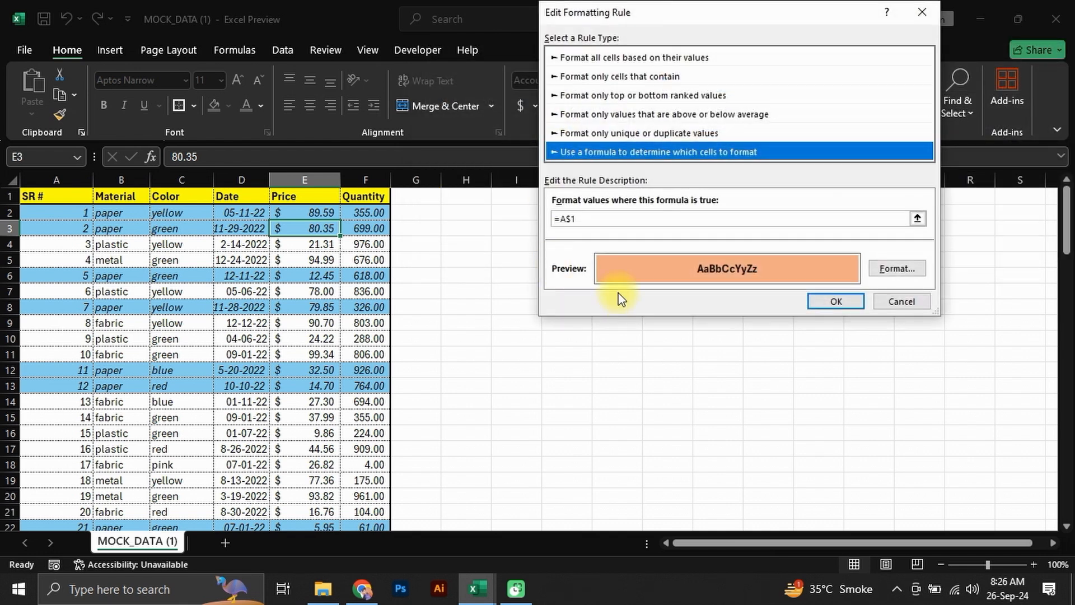
- Change the rule's formula to =A$1="Price" and apply it to the table
{"action": "left_click", "coordinate": [591, 219]}
{"action": "type", "text": "="}
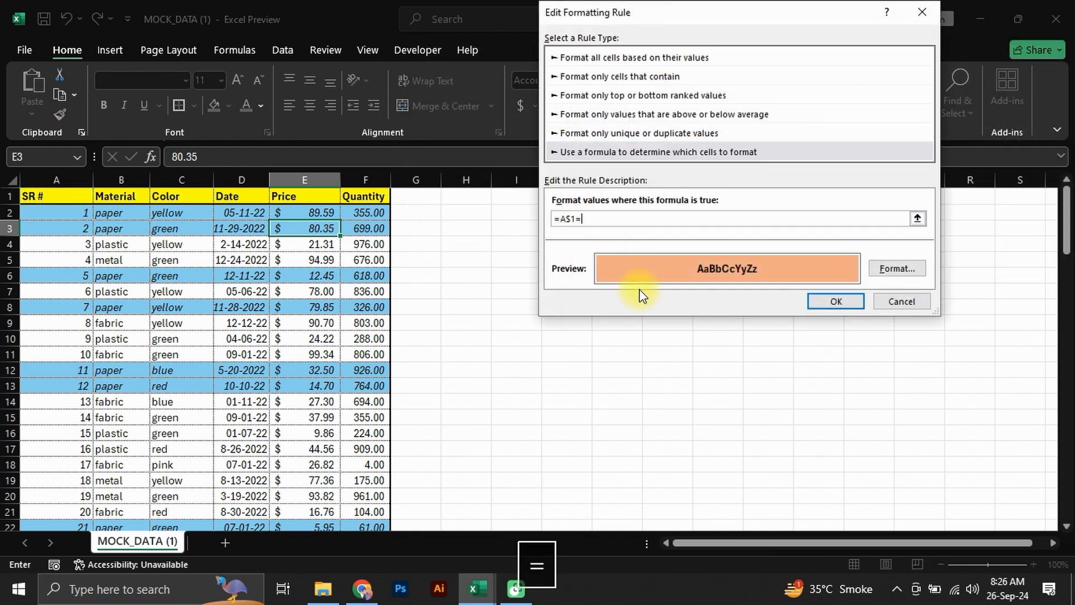
{"action": "type", "text": "\""}
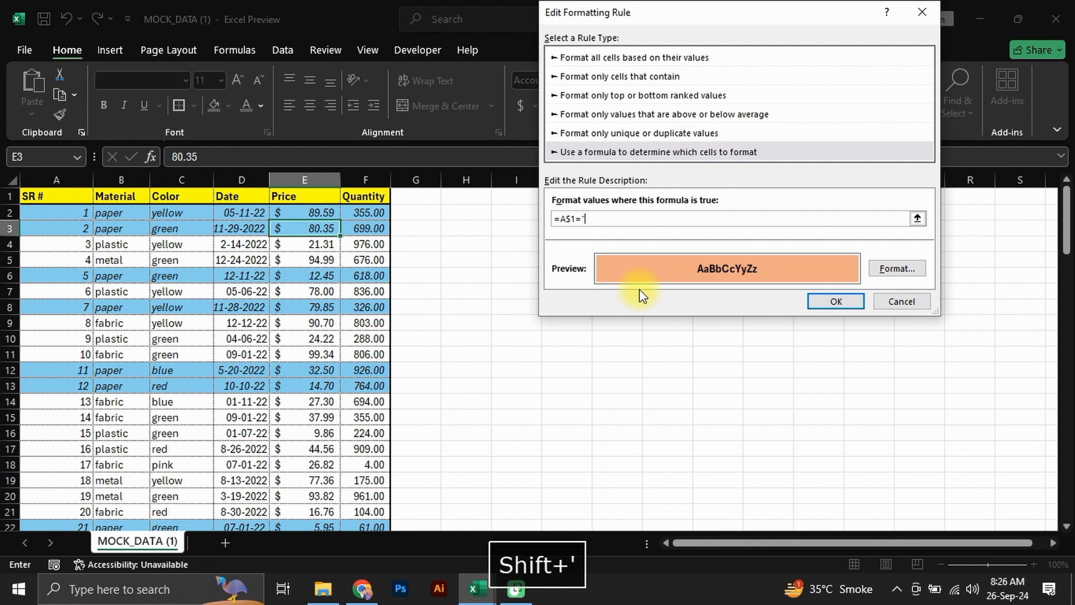
{"action": "type", "text": "PRiv"}
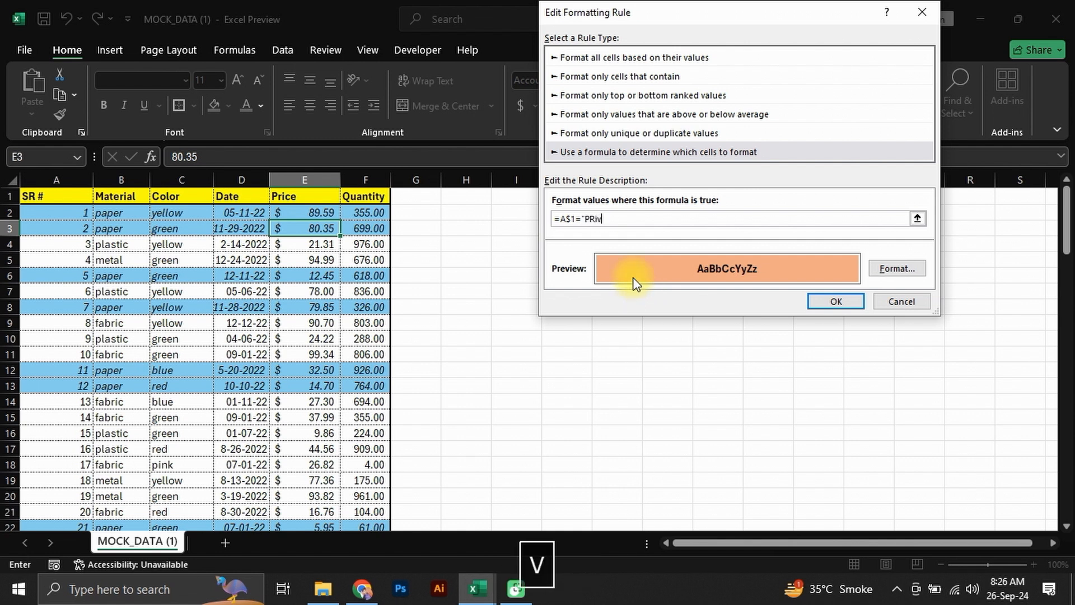
{"action": "key", "text": "BackSpace"}
{"action": "type", "text": "ro"}
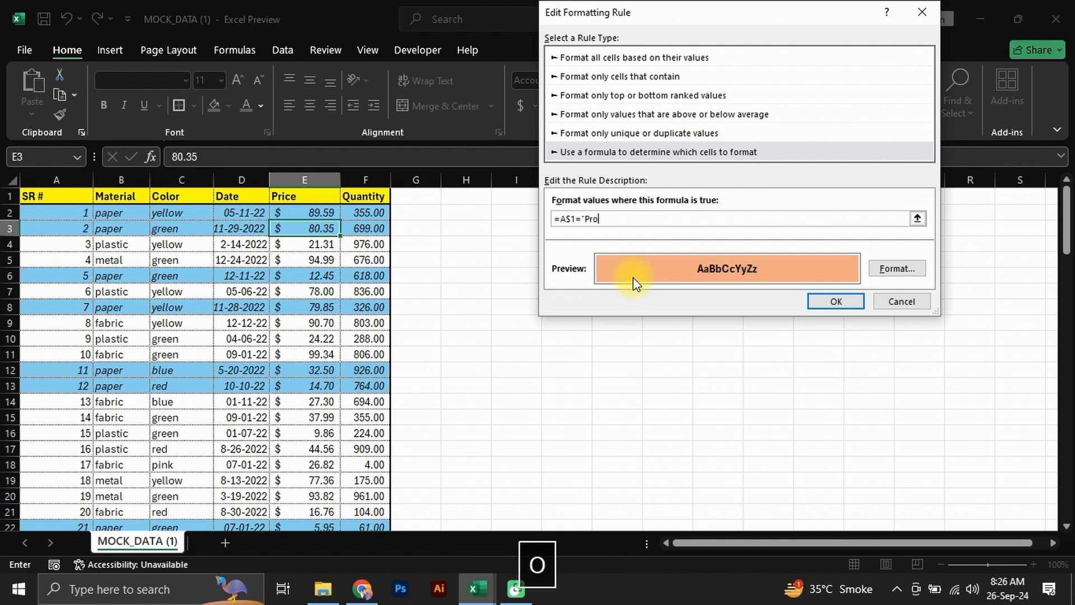
{"action": "key", "text": "BackSpace"}
{"action": "type", "text": "i"}
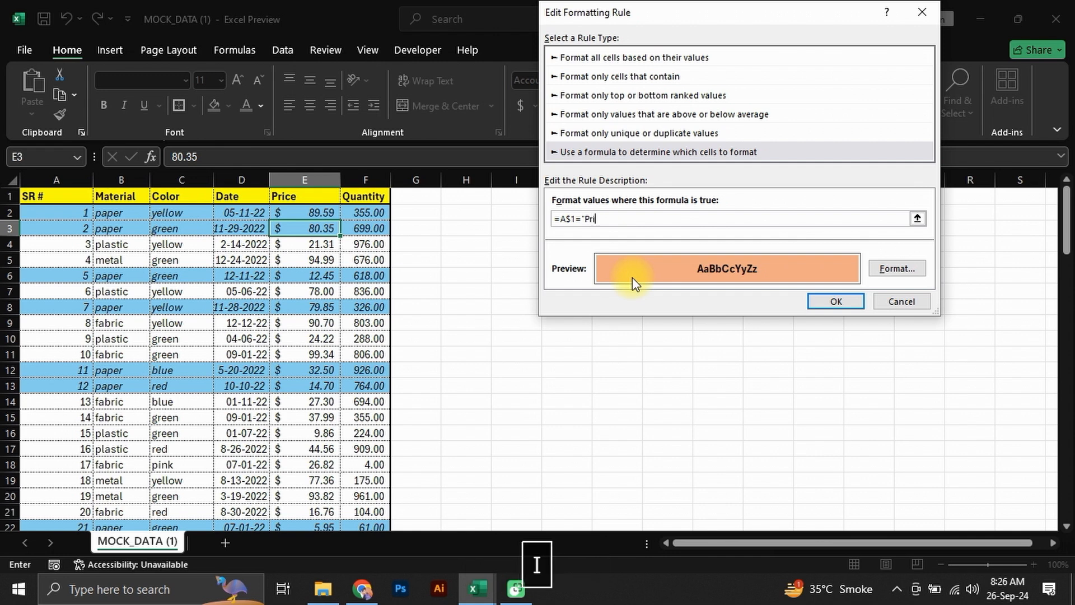
{"action": "type", "text": "ce"}
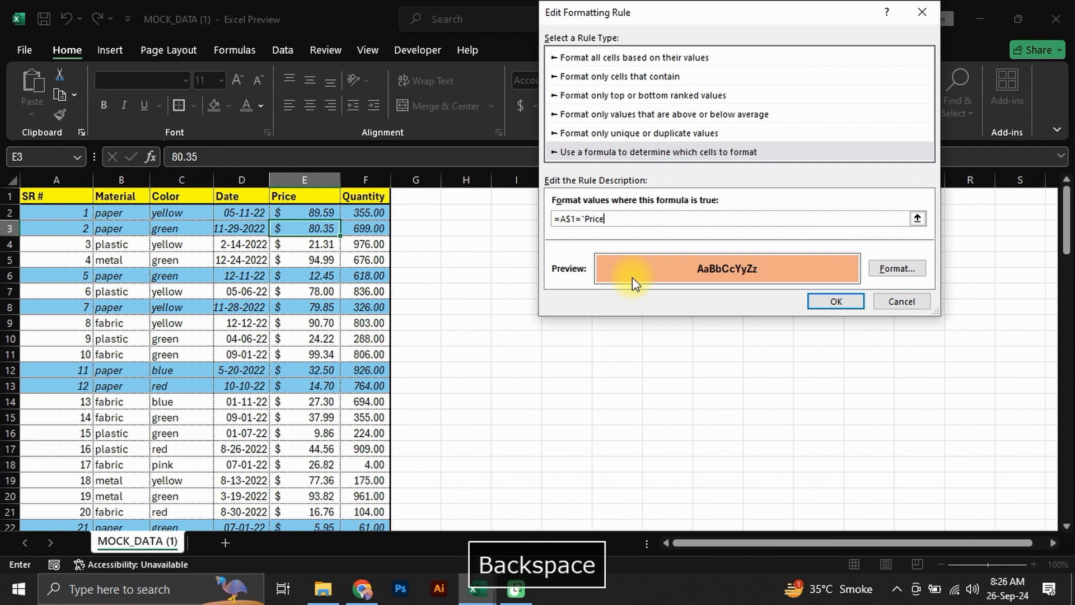
{"action": "type", "text": "\""}
{"action": "left_click", "coordinate": [844, 303]}
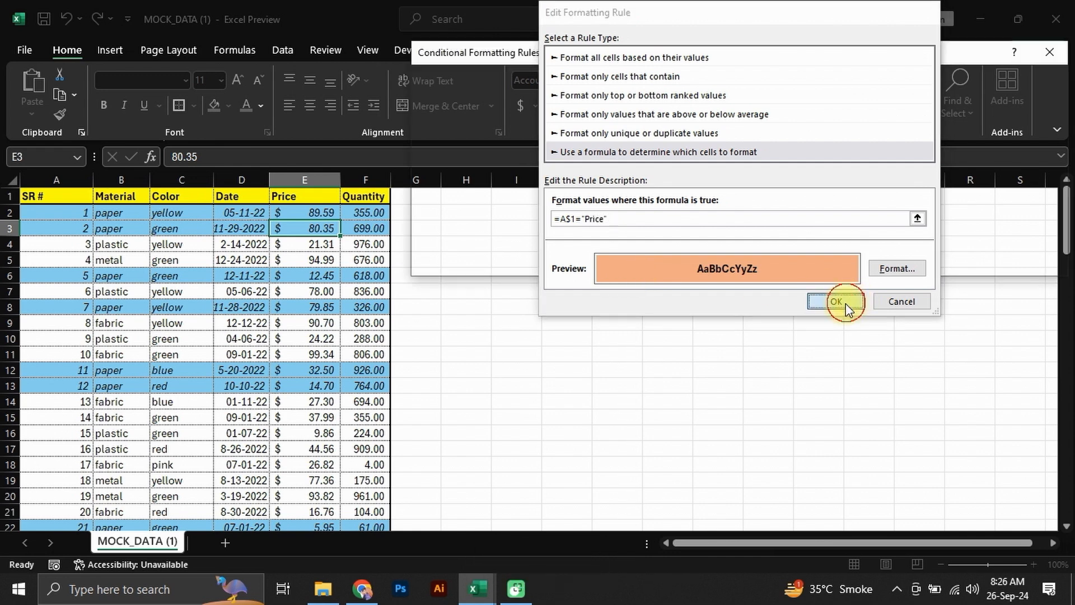
{"action": "left_click", "coordinate": [1033, 264]}
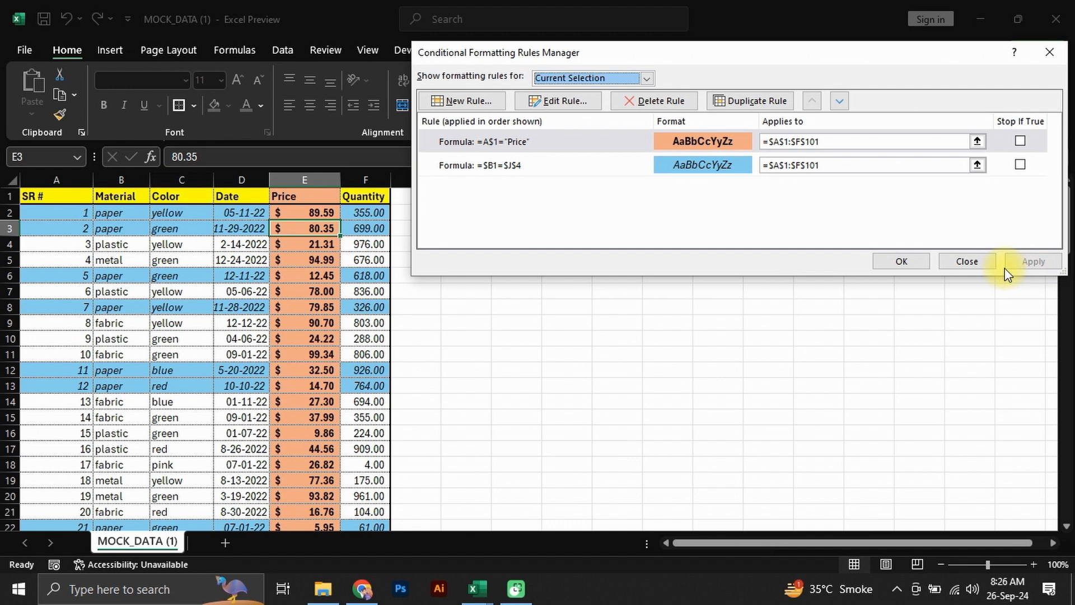
{"action": "left_click", "coordinate": [888, 263]}
{"action": "left_click", "coordinate": [548, 350]}
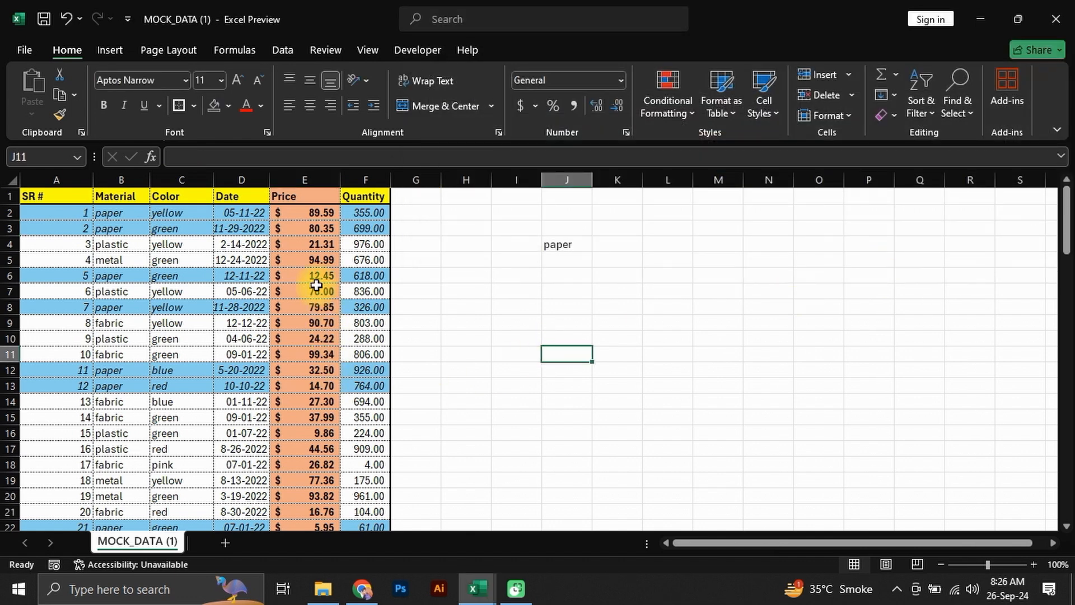
{"action": "left_click_drag", "start_coordinate": [321, 288], "coordinate": [321, 349]}
{"action": "left_click", "coordinate": [308, 322]}
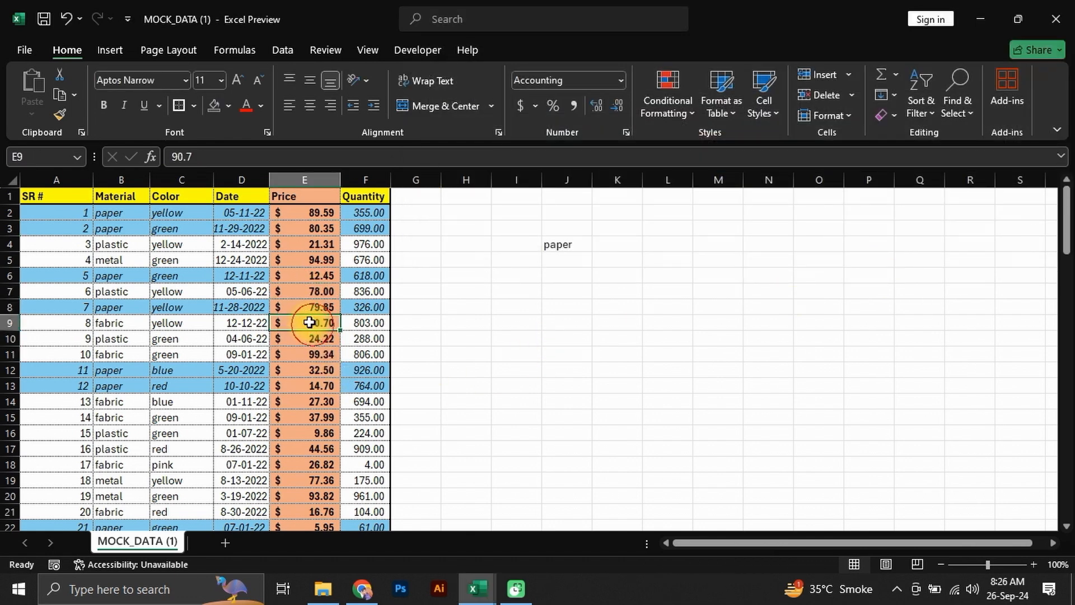
- Add a data validation list to cell J6 using the table headers A1:F1 as its source
{"action": "left_click", "coordinate": [565, 276]}
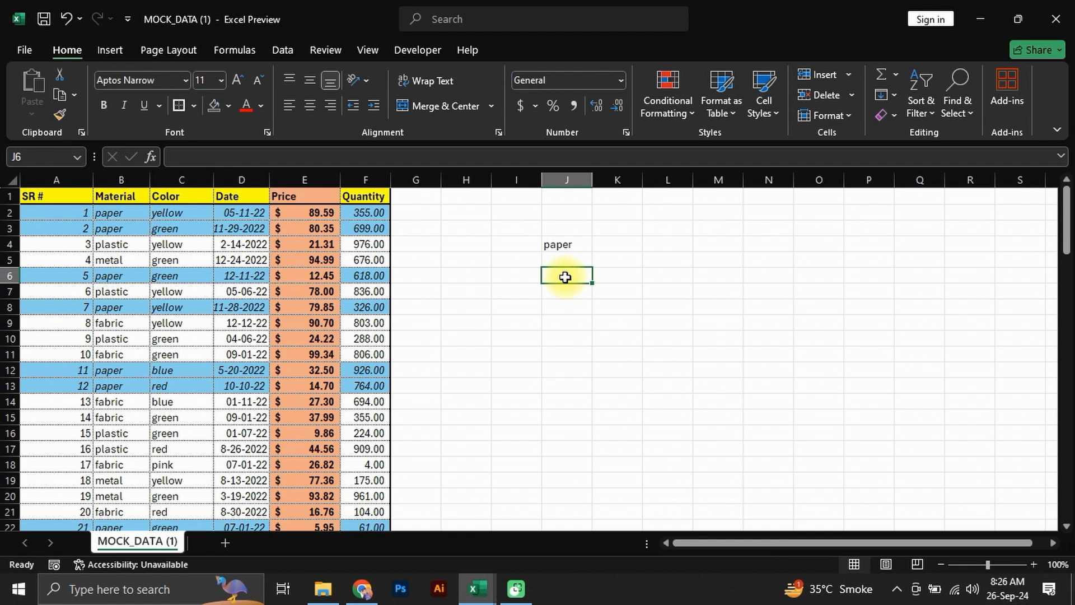
{"action": "left_click", "coordinate": [248, 48]}
{"action": "left_click", "coordinate": [278, 49]}
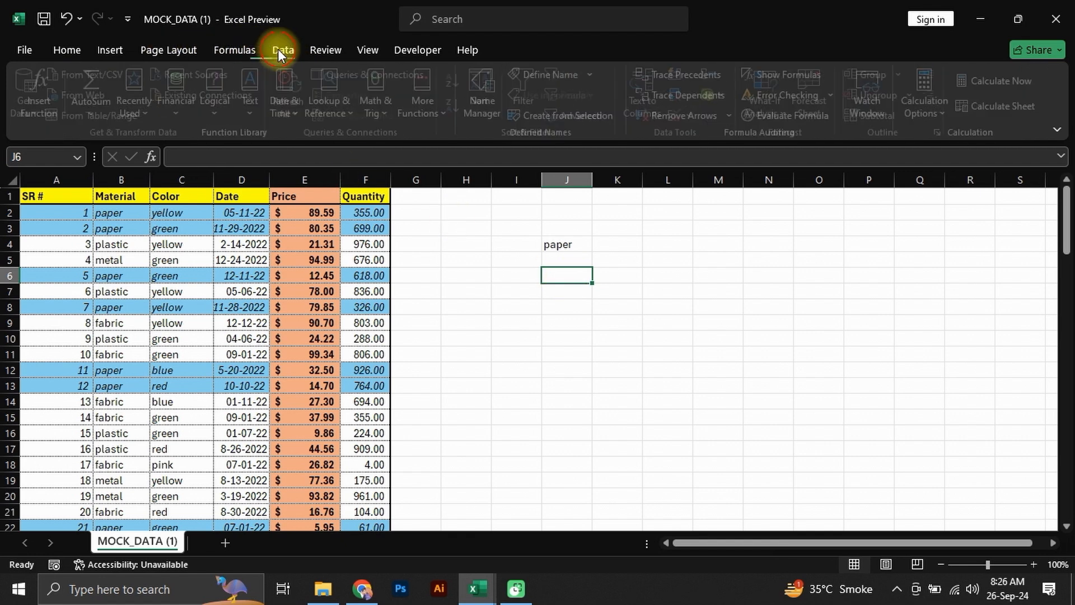
{"action": "left_click", "coordinate": [698, 116]}
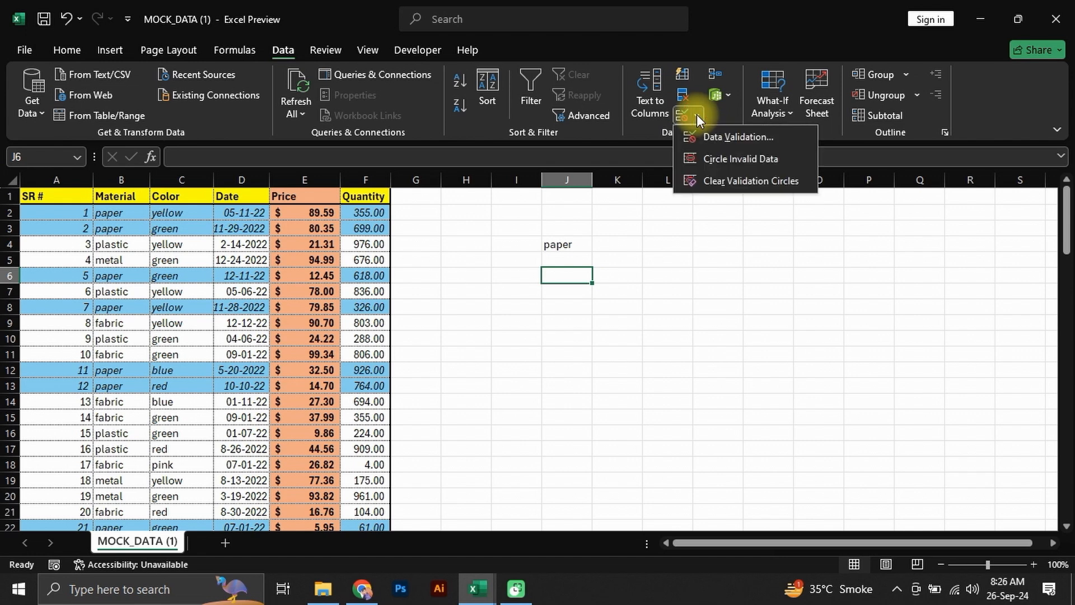
{"action": "left_click", "coordinate": [706, 137]}
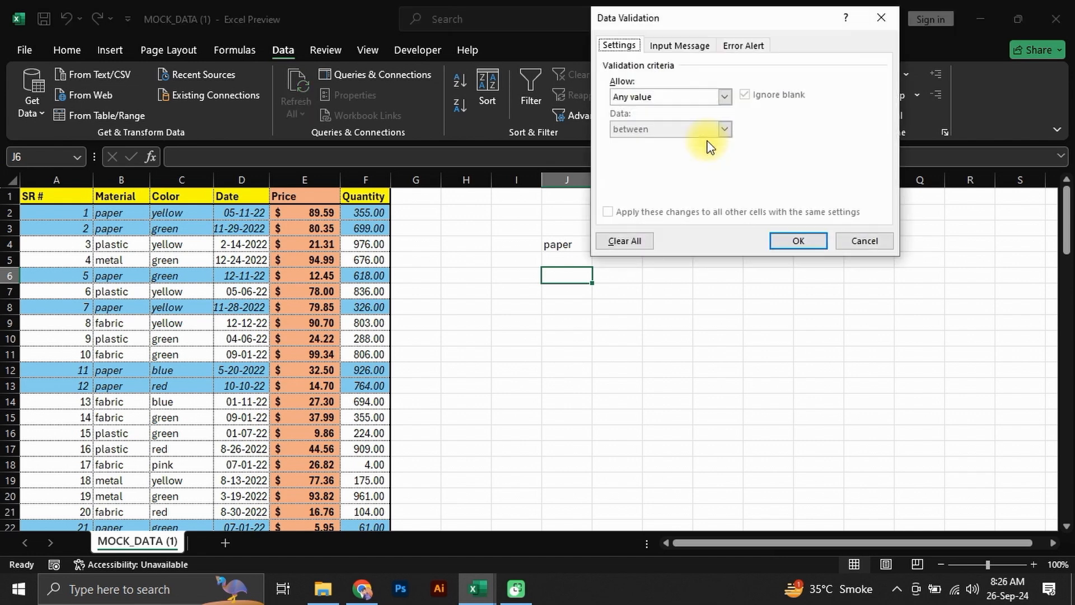
{"action": "left_click", "coordinate": [724, 97]}
{"action": "left_click", "coordinate": [631, 142]}
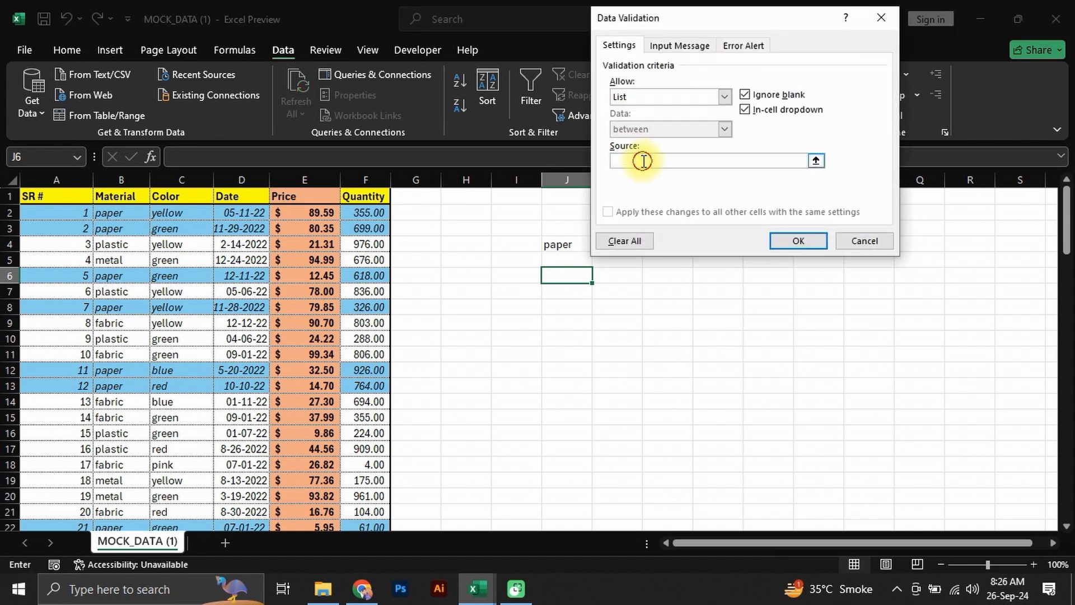
{"action": "left_click", "coordinate": [643, 158]}
{"action": "left_click_drag", "start_coordinate": [29, 199], "coordinate": [376, 200]}
{"action": "left_click", "coordinate": [806, 244]}
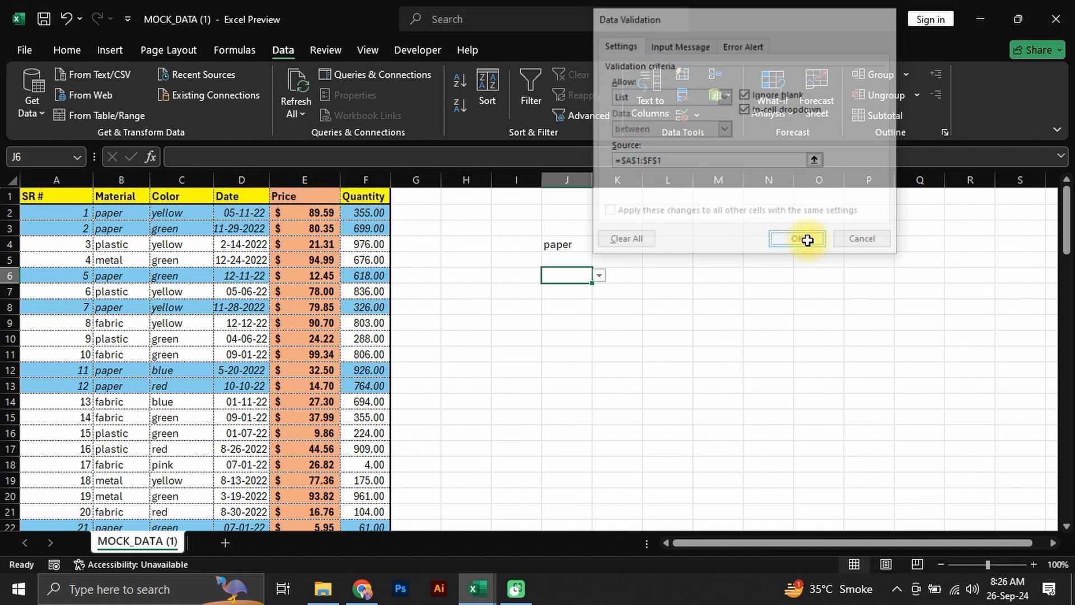
- Try Material in J6's drop-down list of headers, and set the cell to Date
{"action": "left_click", "coordinate": [598, 276]}
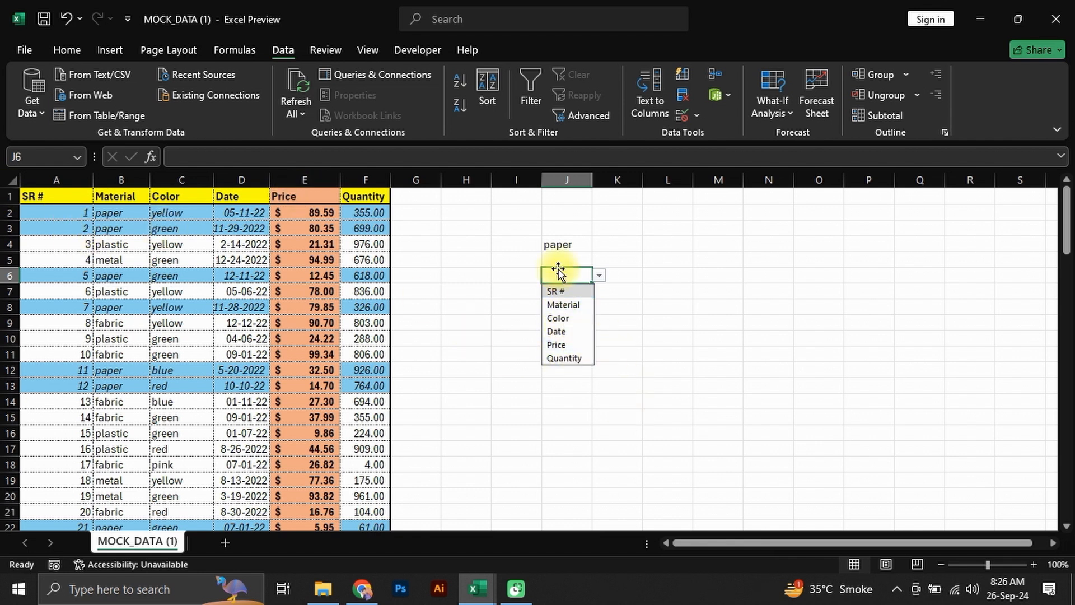
{"action": "left_click", "coordinate": [572, 305]}
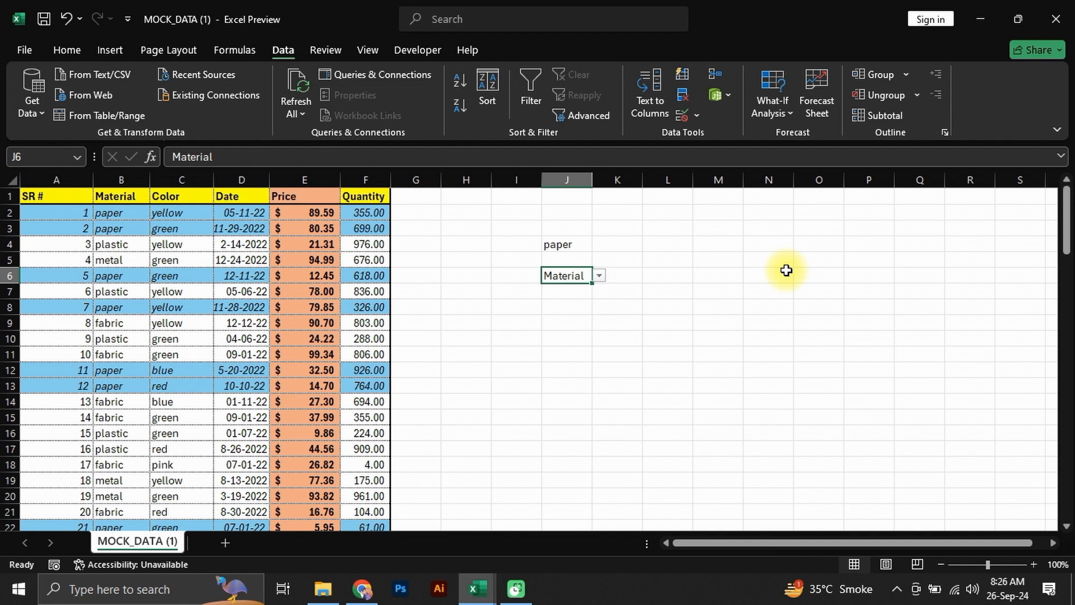
{"action": "left_click", "coordinate": [599, 276]}
{"action": "left_click", "coordinate": [570, 333]}
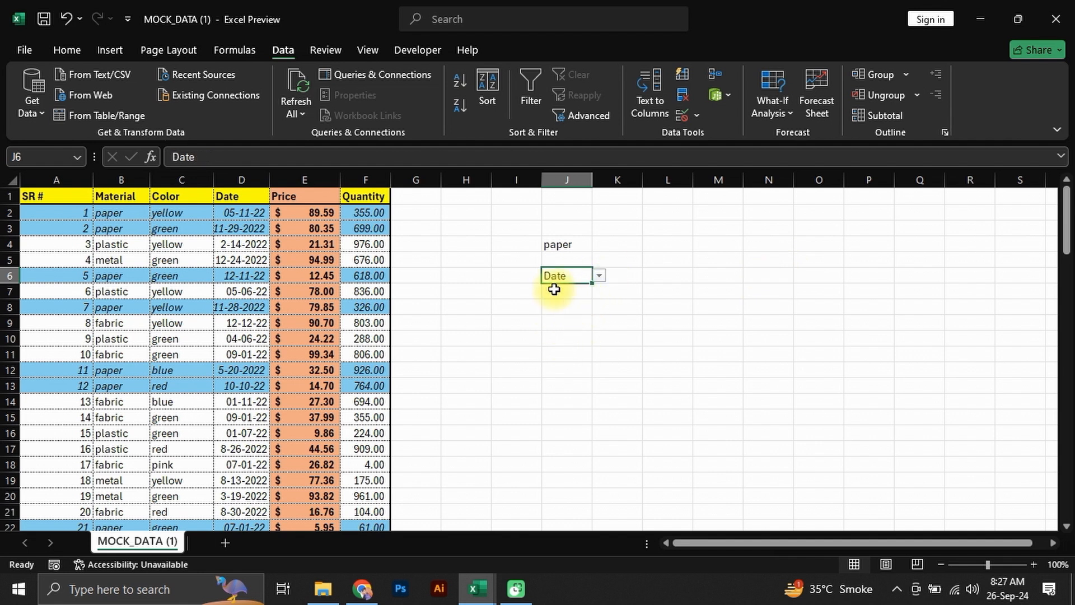
- Select the full data table starting from A1 and begin a conditional formatting rule based on a formula
{"action": "left_click", "coordinate": [68, 50]}
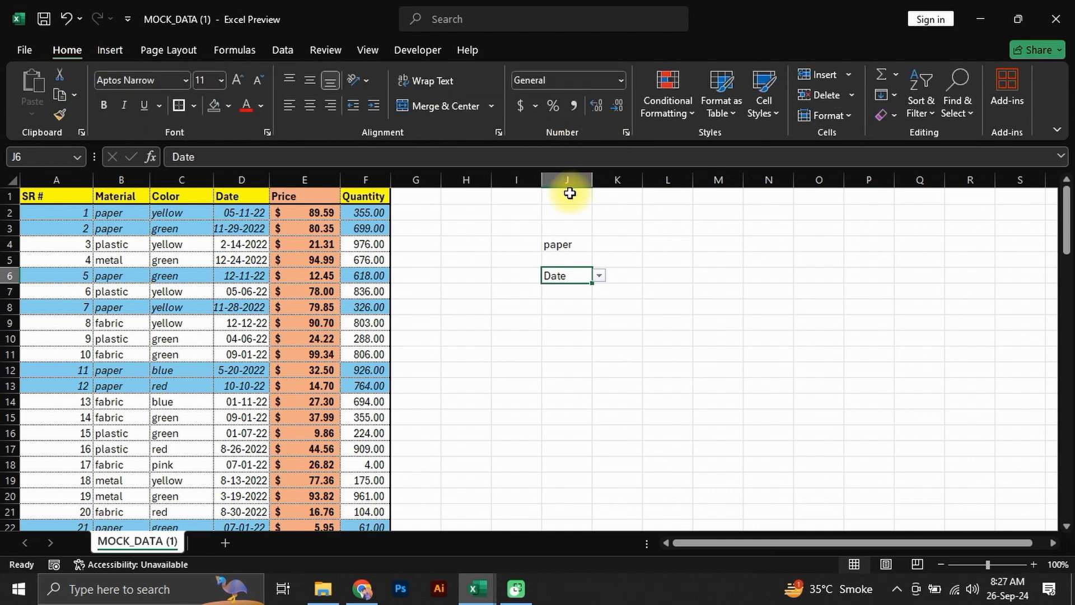
{"action": "key", "text": "ctrl+a"}
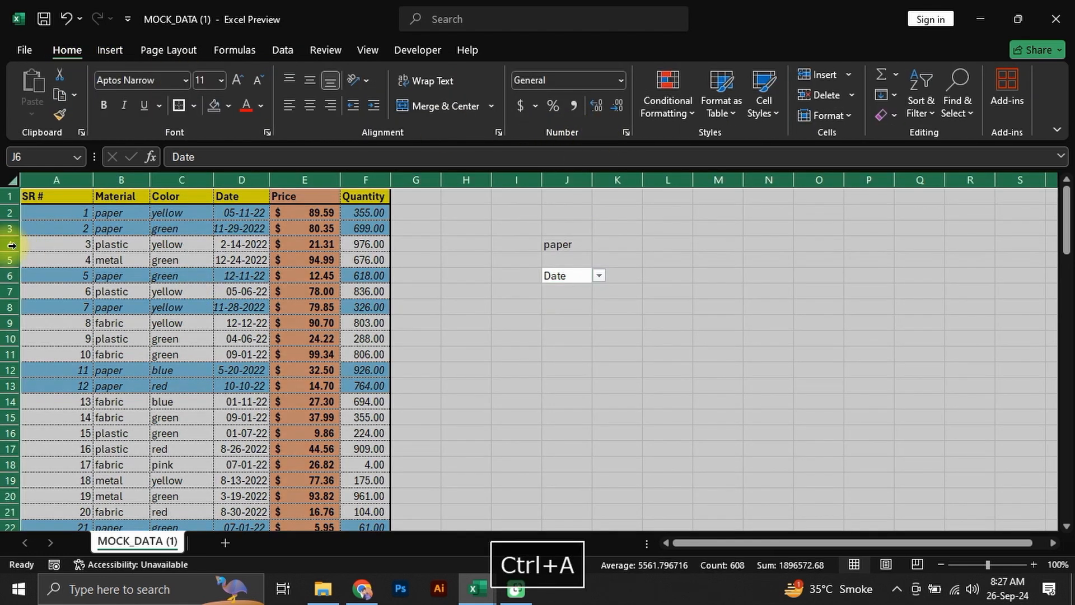
{"action": "left_click", "coordinate": [51, 178]}
{"action": "left_click", "coordinate": [30, 195]}
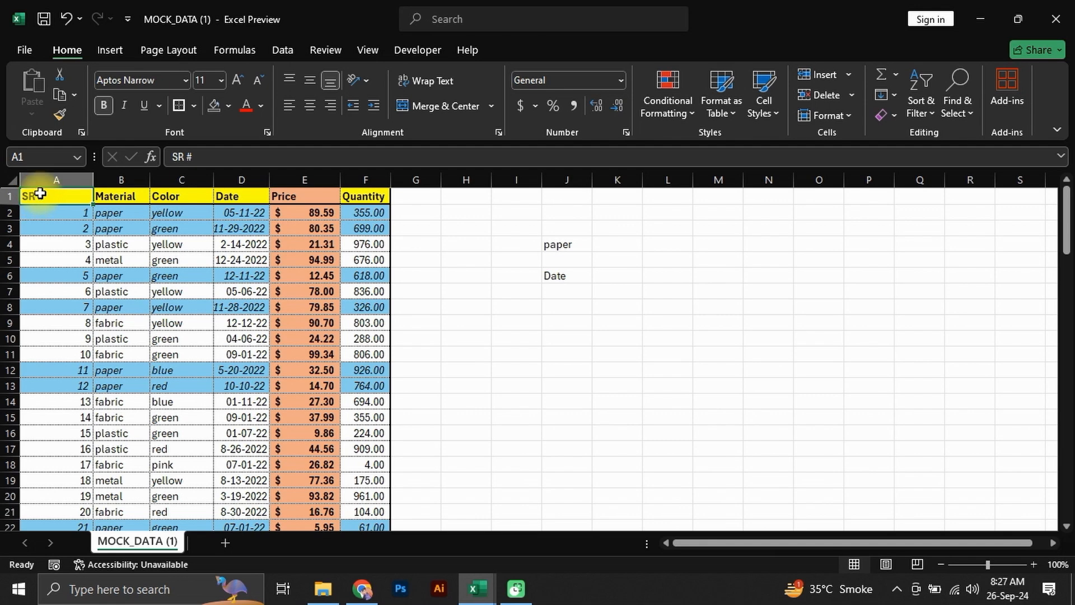
{"action": "key", "text": "ctrl+shift+Right"}
{"action": "key", "text": "ctrl+shift+Down"}
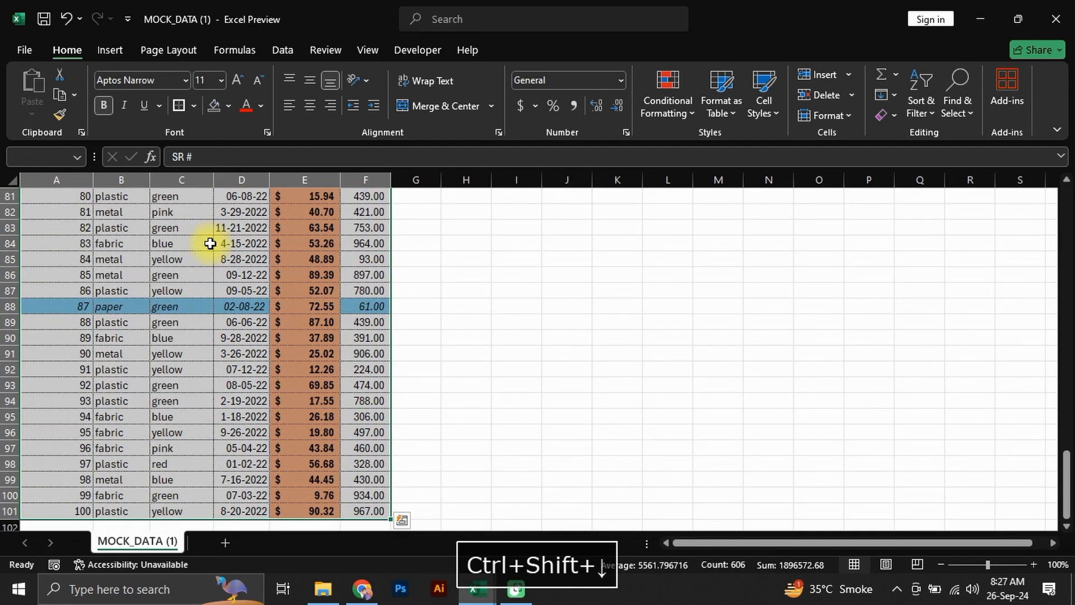
{"action": "scroll", "coordinate": [547, 323], "scroll_direction": "up", "scroll_amount": 9}
{"action": "scroll", "coordinate": [547, 323], "scroll_direction": "up", "scroll_amount": 14}
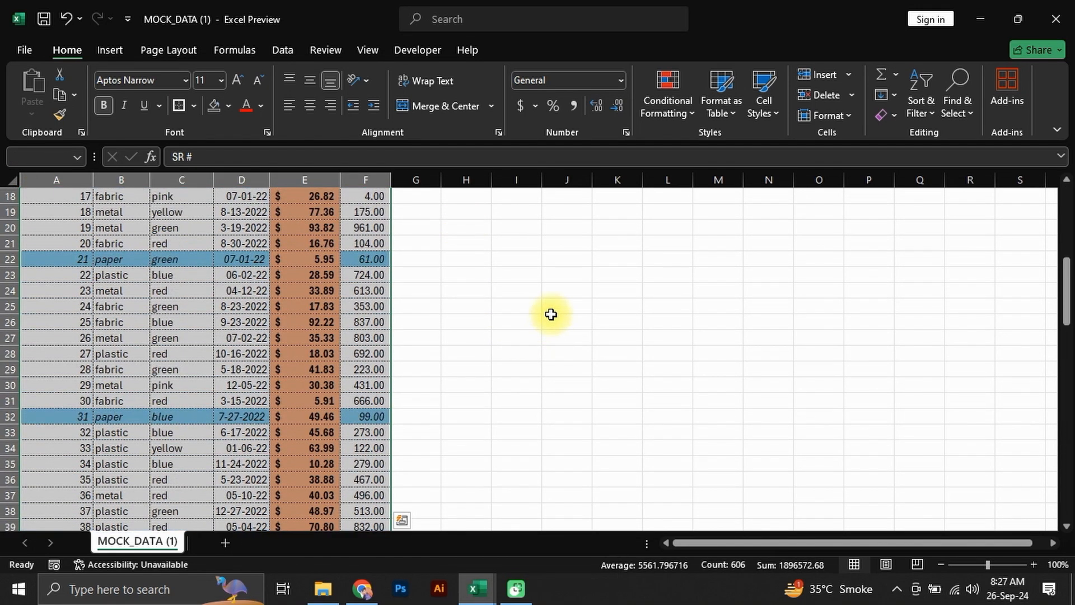
{"action": "left_click", "coordinate": [671, 112]}
{"action": "left_click", "coordinate": [703, 305]}
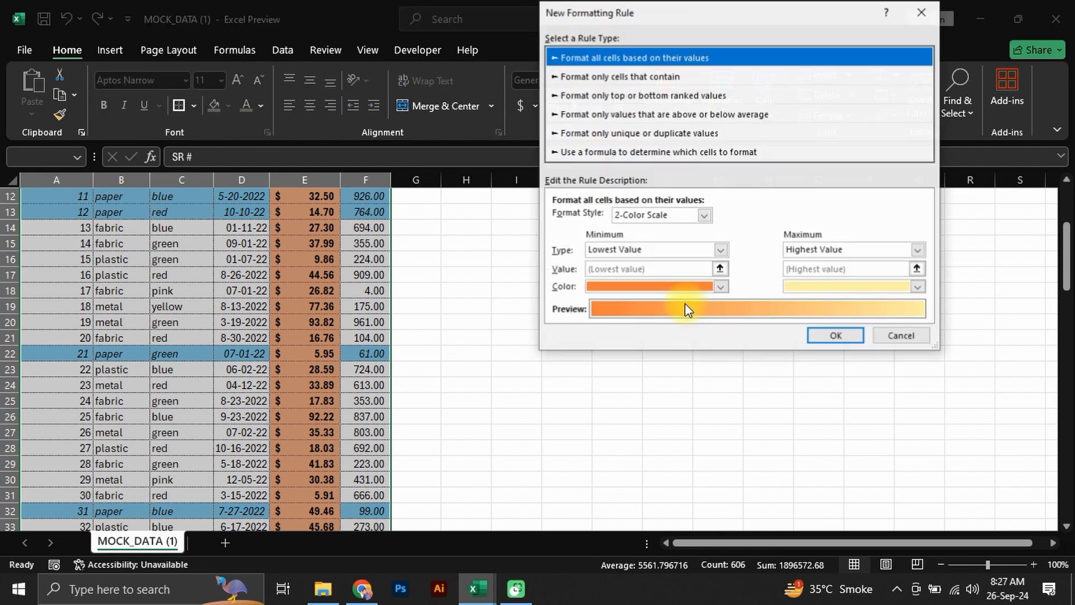
{"action": "left_click", "coordinate": [589, 154]}
{"action": "left_click", "coordinate": [566, 217]}
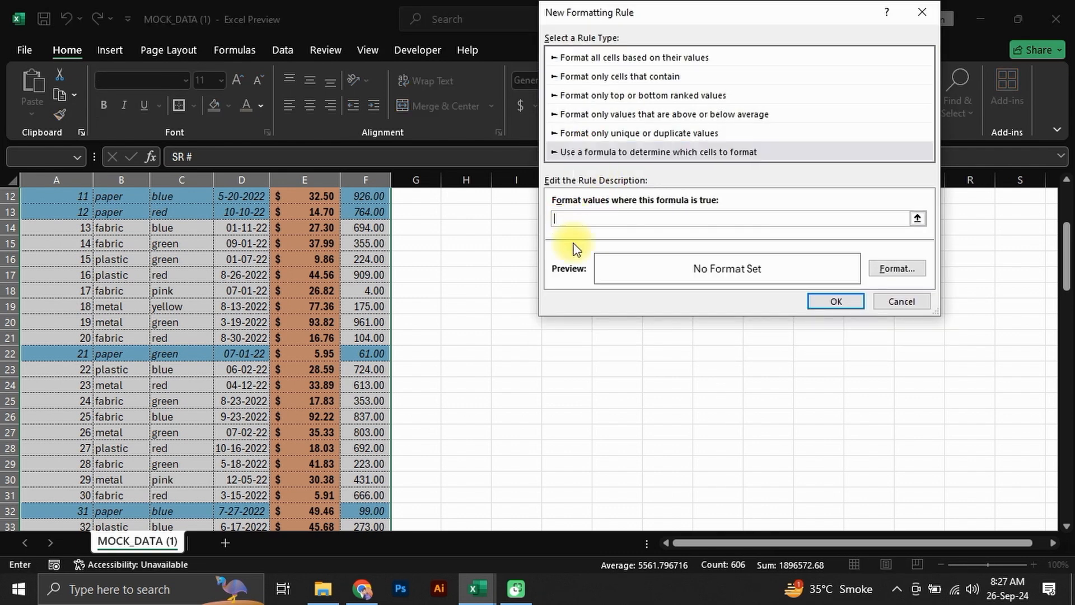
- Enter =D$2=$J$6 as the rule's formula, leaving the column of the D2 reference unlocked
{"action": "scroll", "coordinate": [301, 349], "scroll_direction": "up", "scroll_amount": 4}
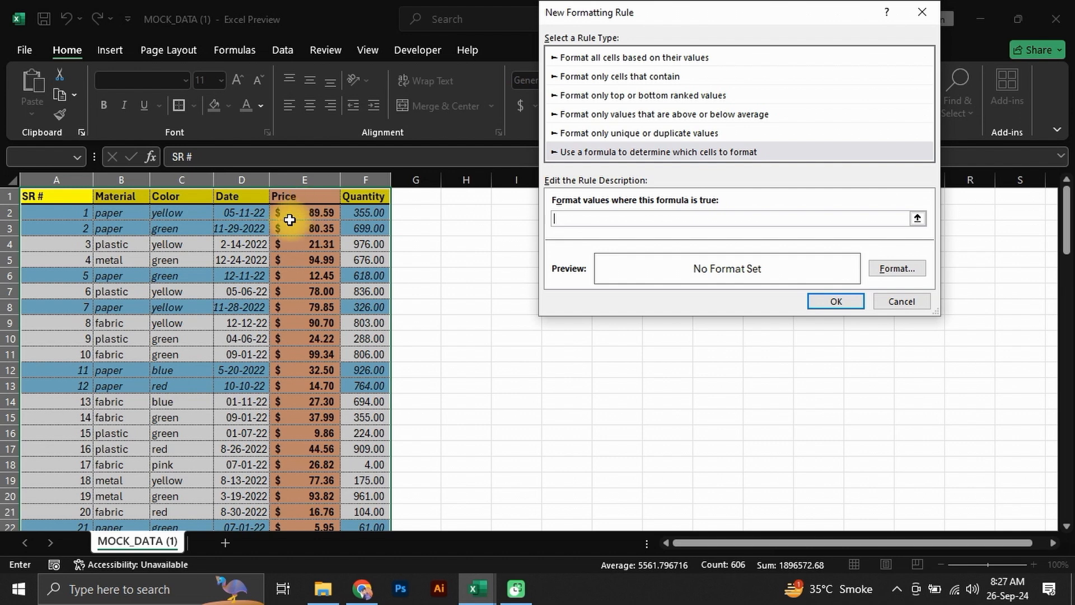
{"action": "left_click", "coordinate": [232, 213]}
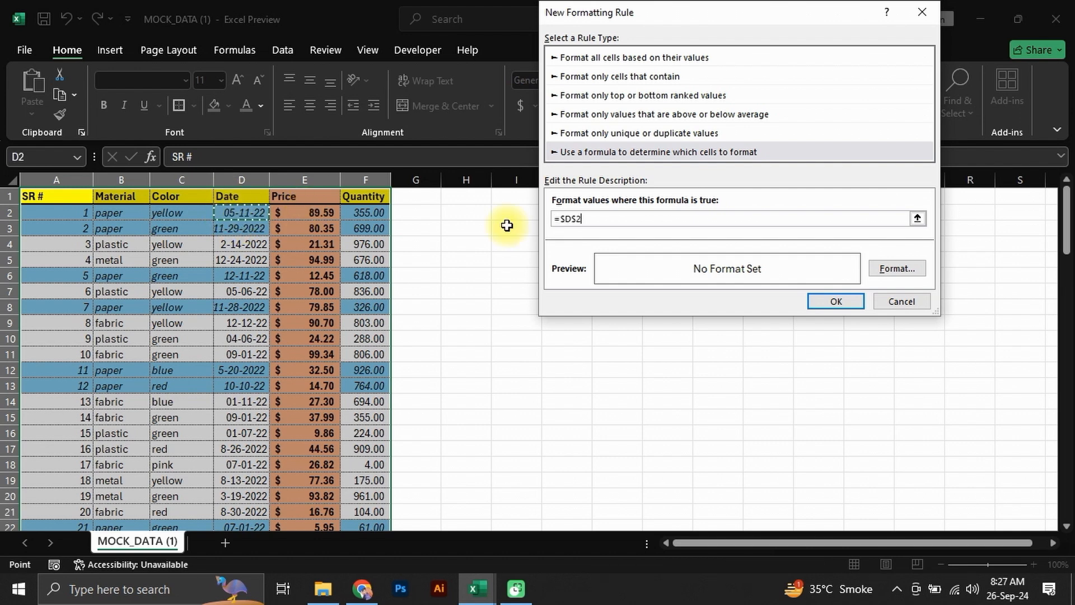
{"action": "left_click", "coordinate": [597, 219]}
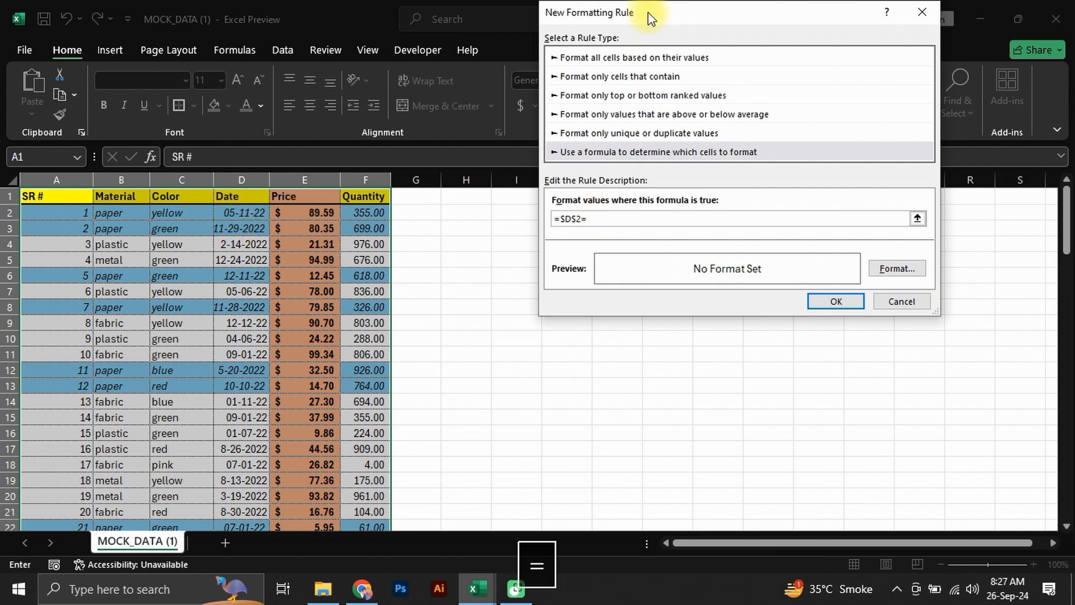
{"action": "left_click_drag", "start_coordinate": [652, 14], "coordinate": [771, 41]}
{"action": "left_click", "coordinate": [575, 281]}
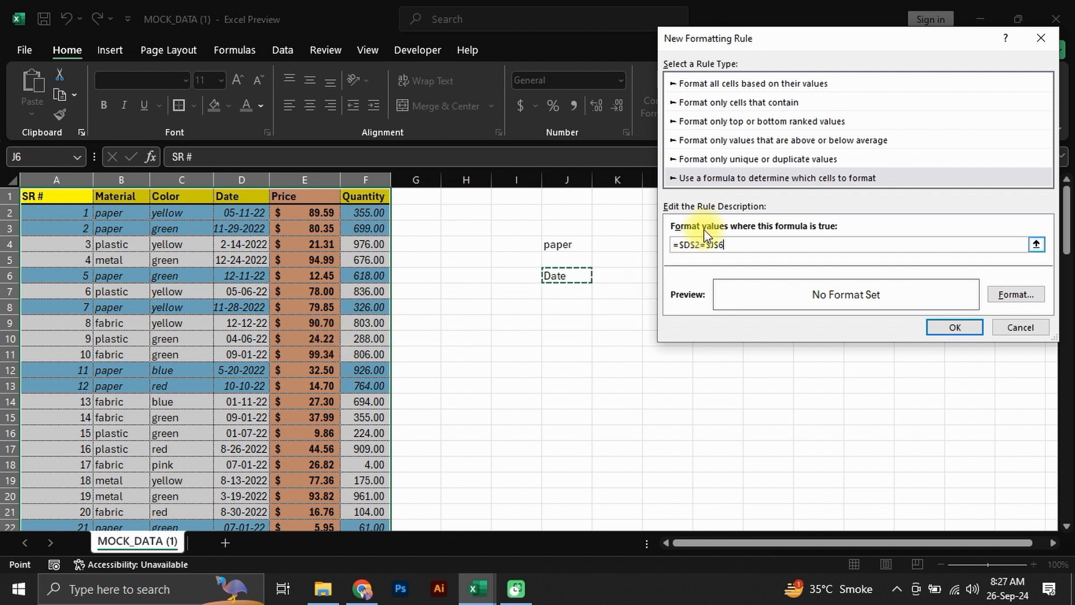
{"action": "left_click", "coordinate": [678, 245]}
{"action": "key", "text": "Delete"}
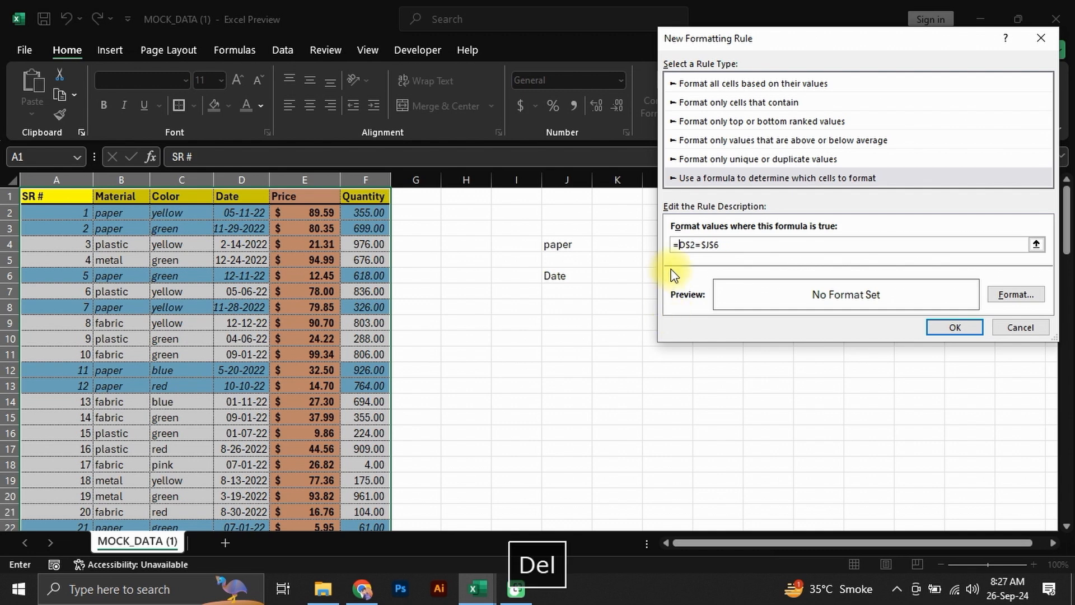
- Change the rule's formula to =A$2=$J$6, give it a red fill, and create the rule
{"action": "key", "text": "Delete"}
{"action": "type", "text": "a"}
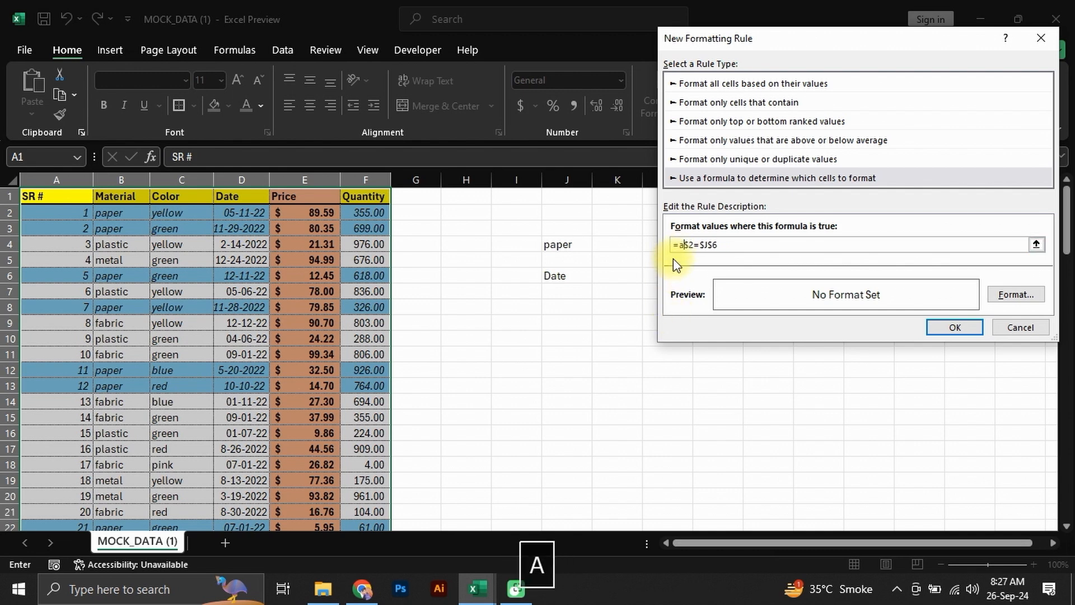
{"action": "left_click", "coordinate": [1015, 294]}
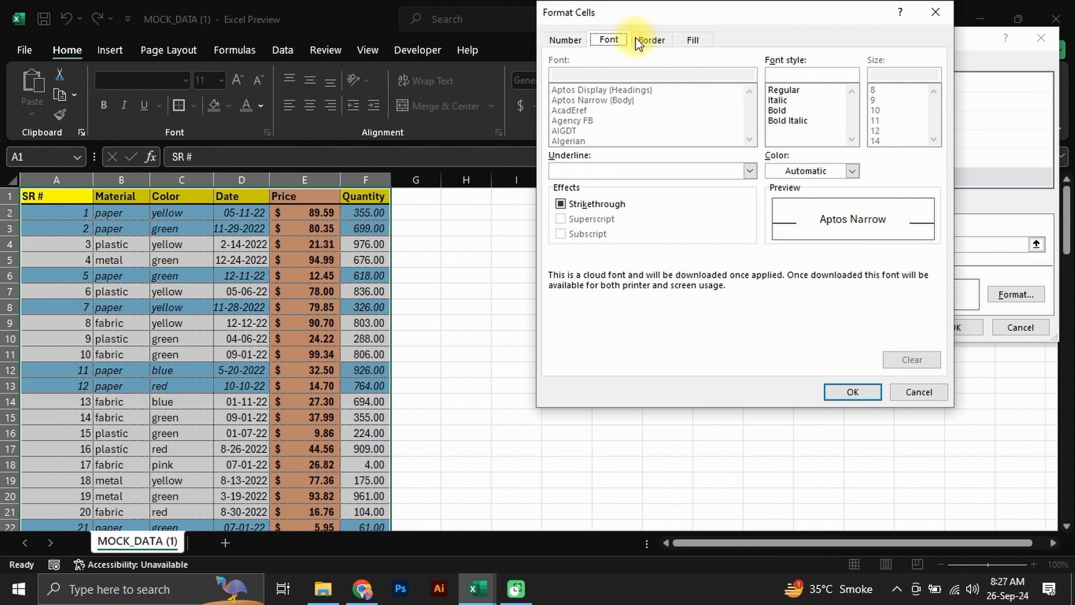
{"action": "left_click", "coordinate": [689, 43]}
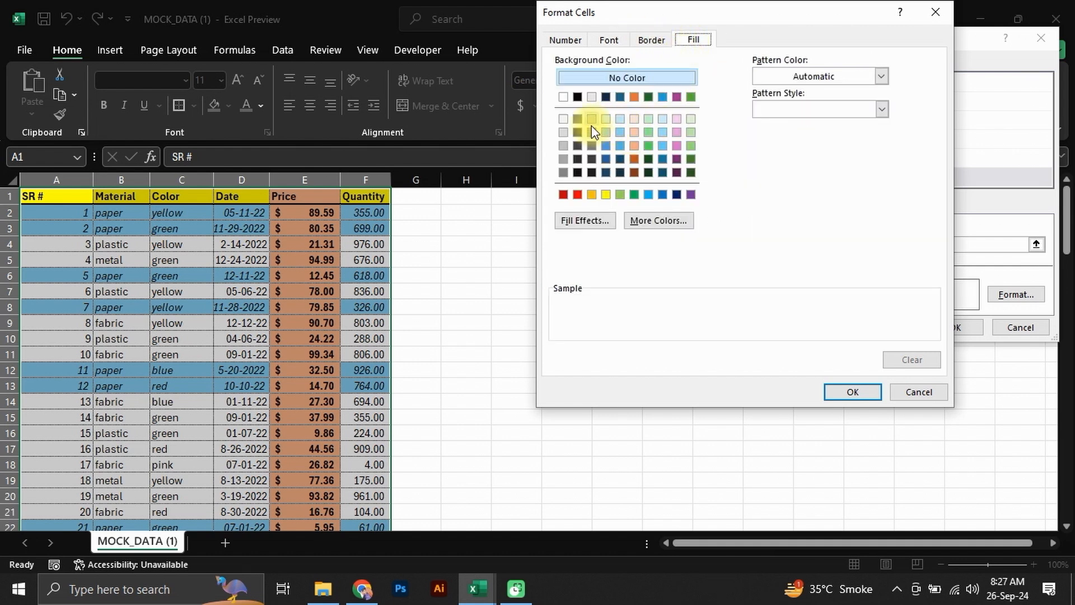
{"action": "left_click", "coordinate": [576, 119]}
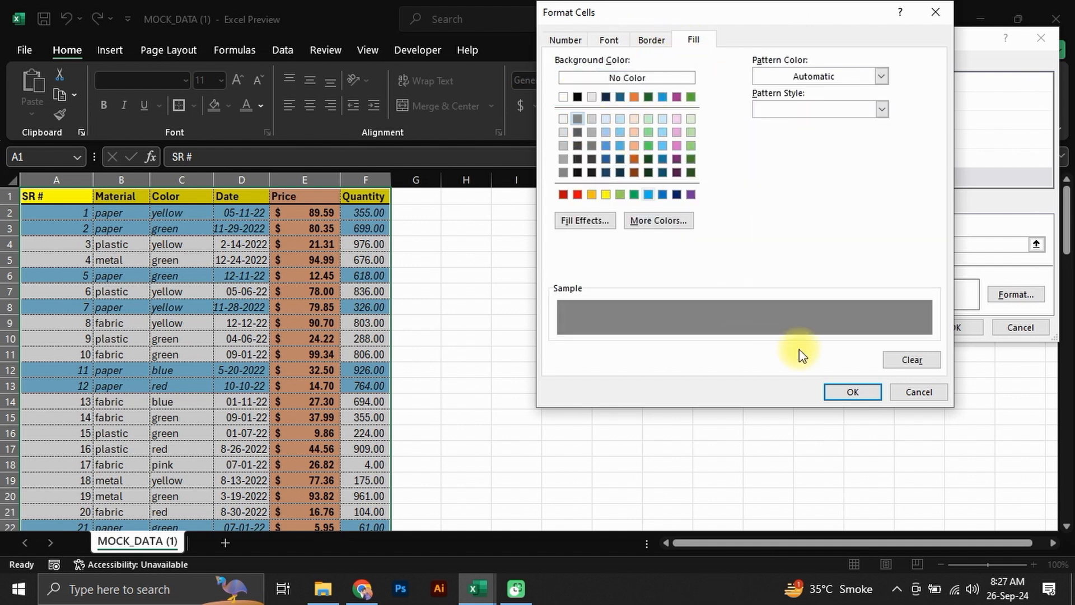
{"action": "left_click", "coordinate": [563, 133]}
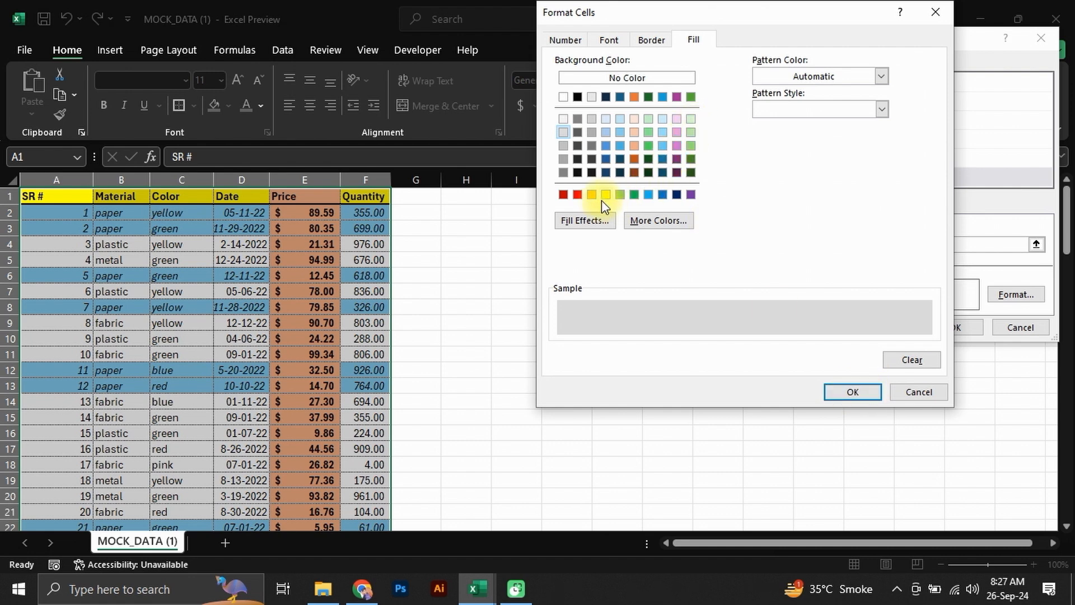
{"action": "left_click", "coordinate": [564, 194]}
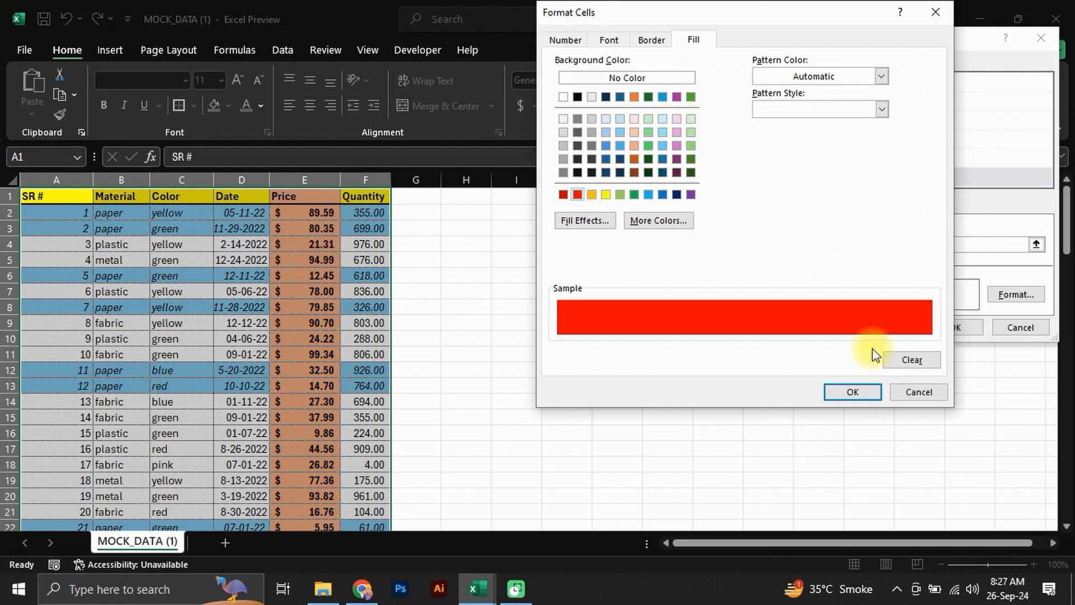
{"action": "left_click", "coordinate": [857, 391]}
{"action": "left_click", "coordinate": [955, 336]}
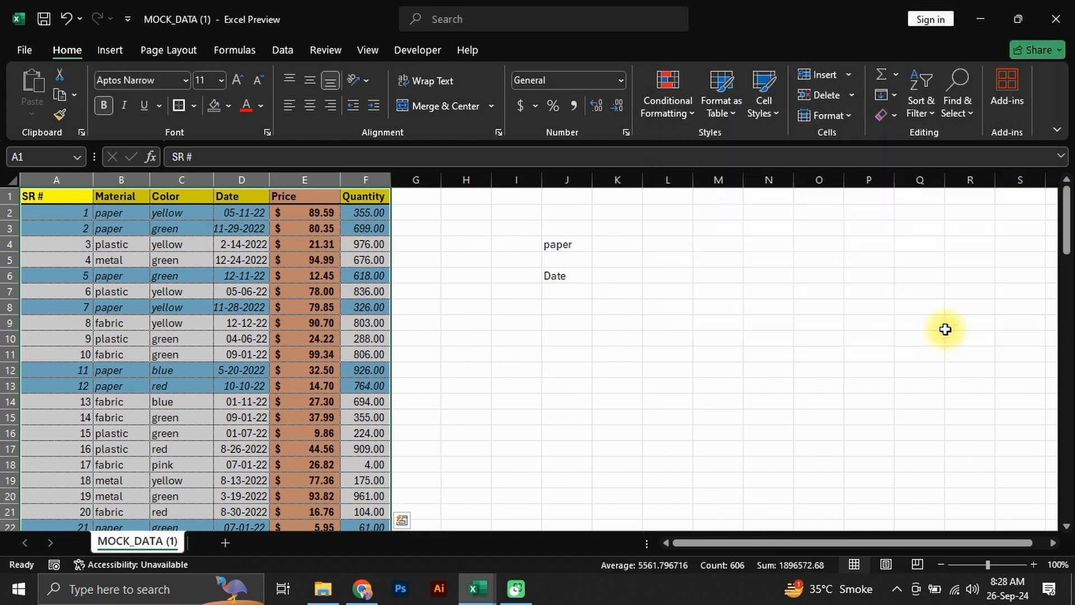
- Edit the red-fill conditional formatting rule so its formula reads =A$1=$J$6, and apply it to the table
{"action": "left_click", "coordinate": [668, 107]}
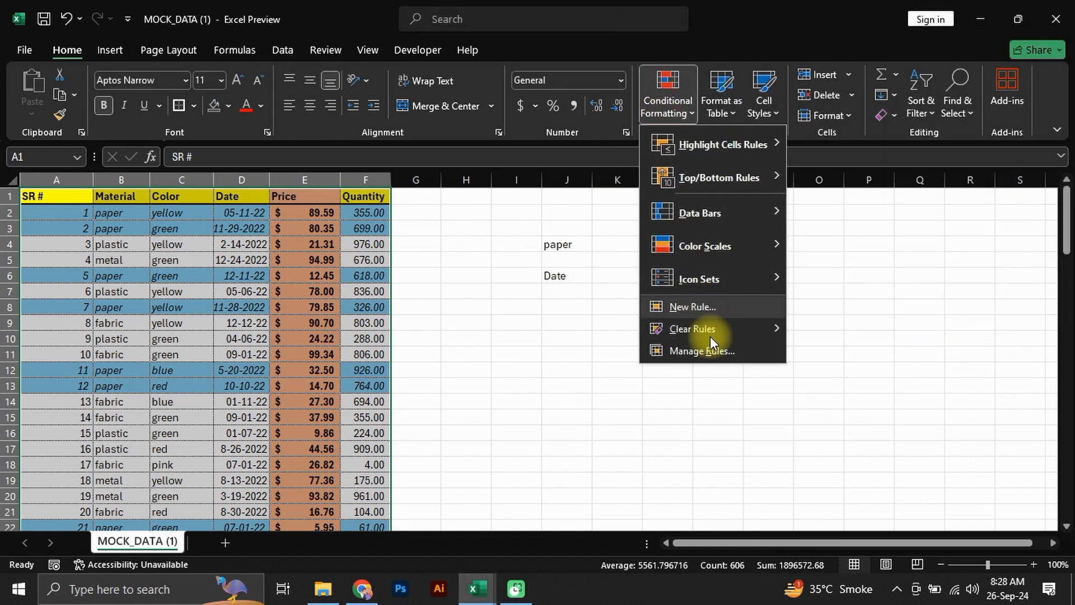
{"action": "left_click", "coordinate": [711, 351]}
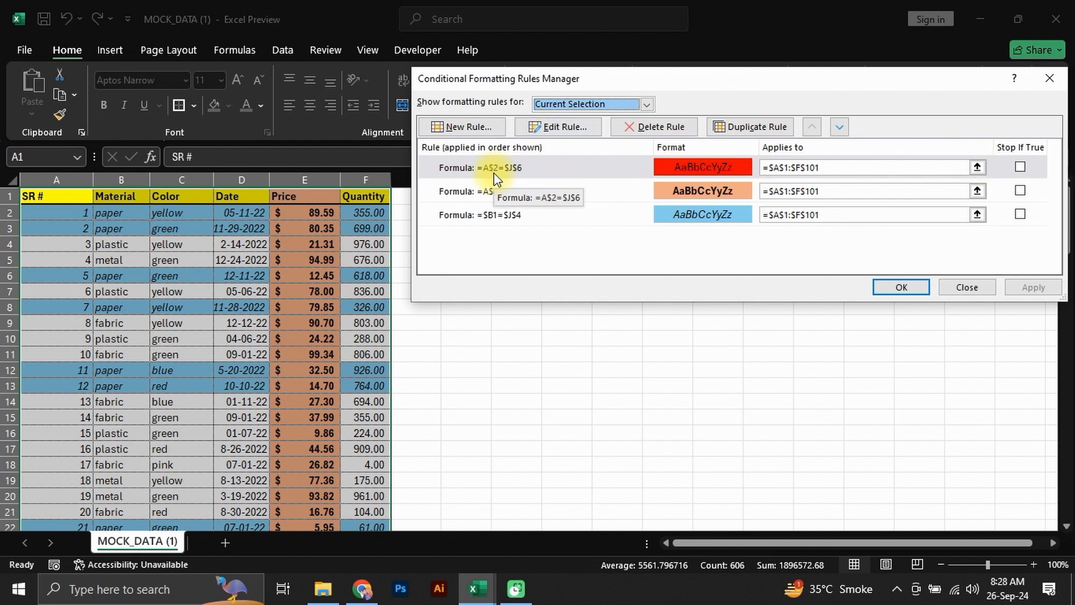
{"action": "left_click", "coordinate": [493, 170]}
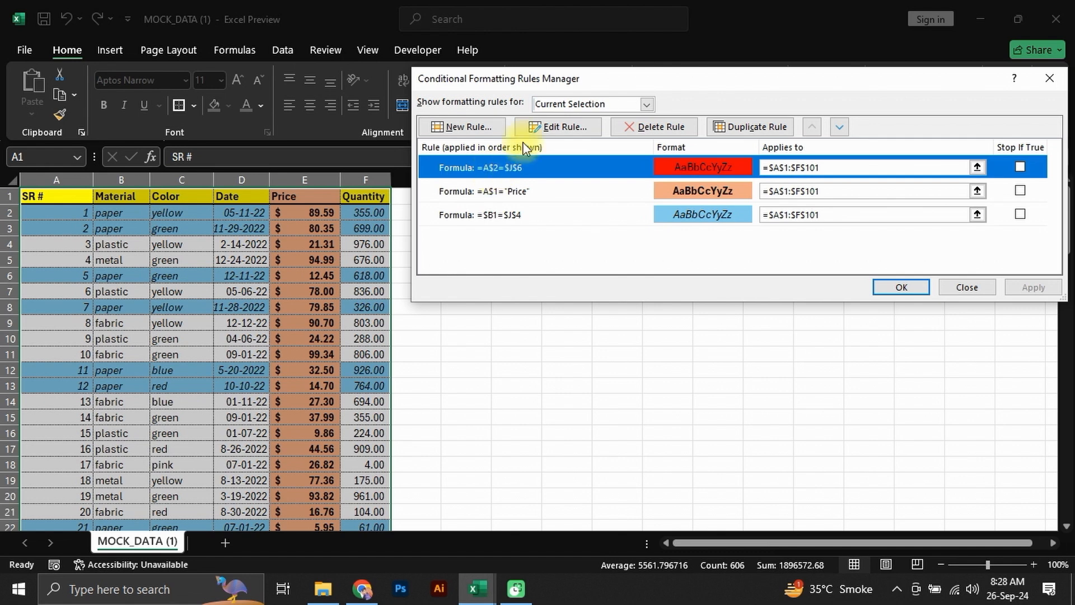
{"action": "left_click", "coordinate": [553, 129]}
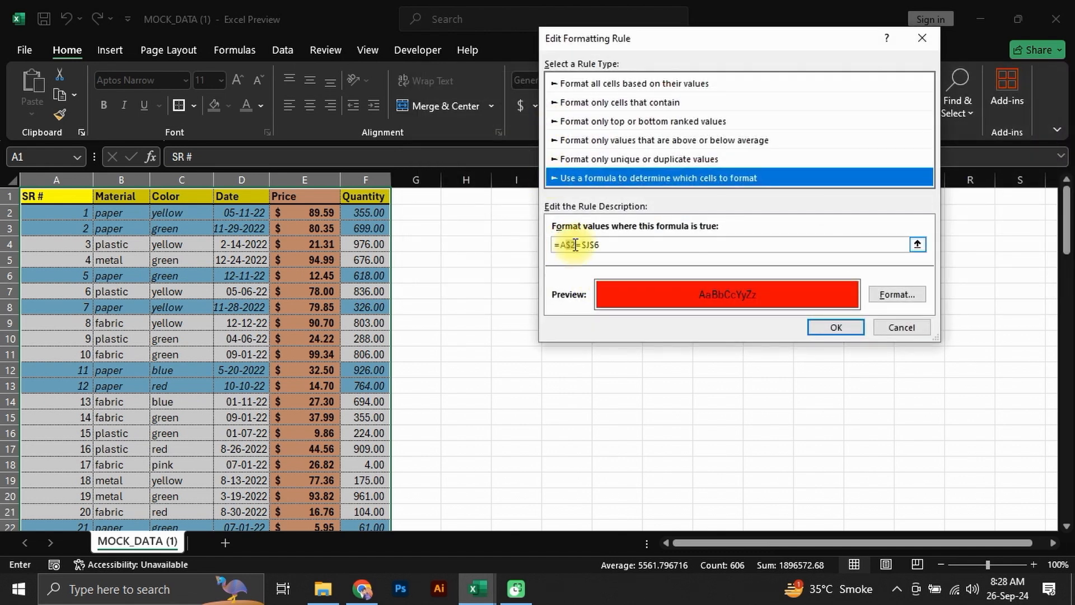
{"action": "left_click", "coordinate": [575, 244]}
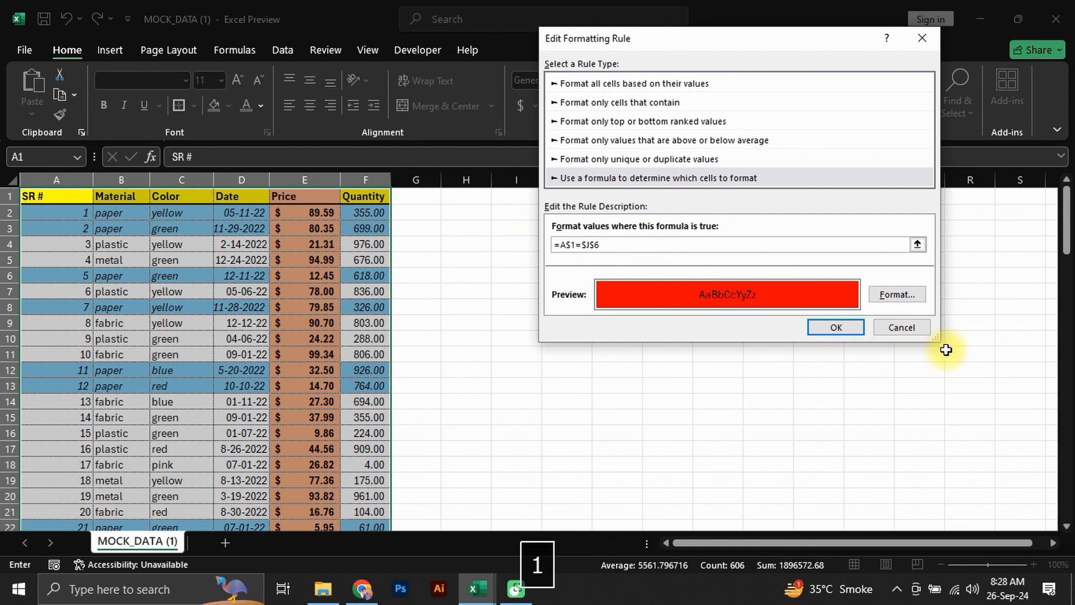
{"action": "left_click", "coordinate": [840, 327]}
{"action": "left_click", "coordinate": [1032, 287]}
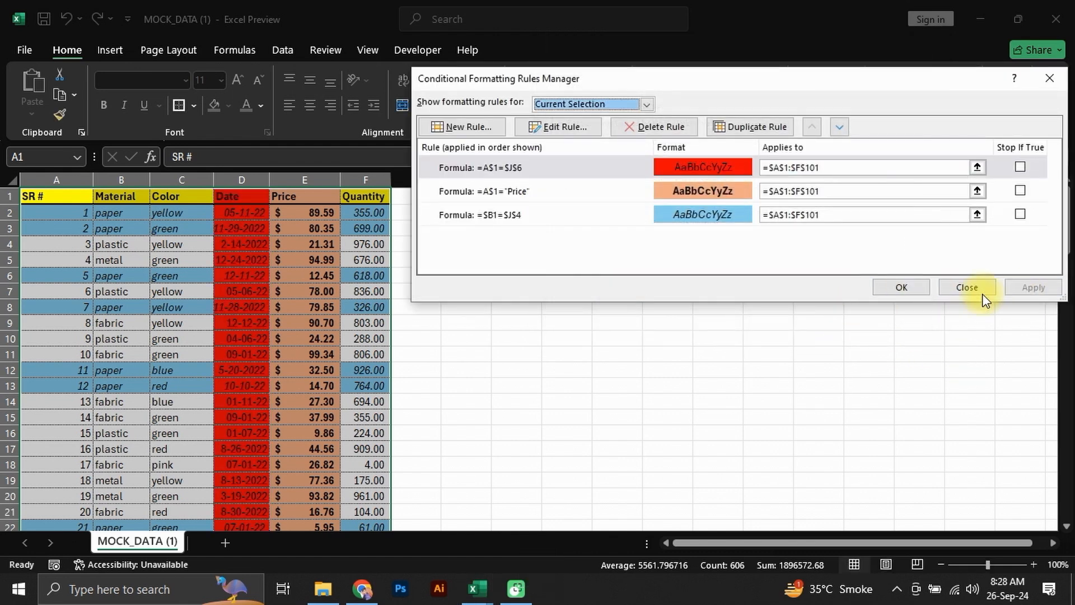
{"action": "left_click", "coordinate": [901, 286]}
{"action": "left_click", "coordinate": [271, 321]}
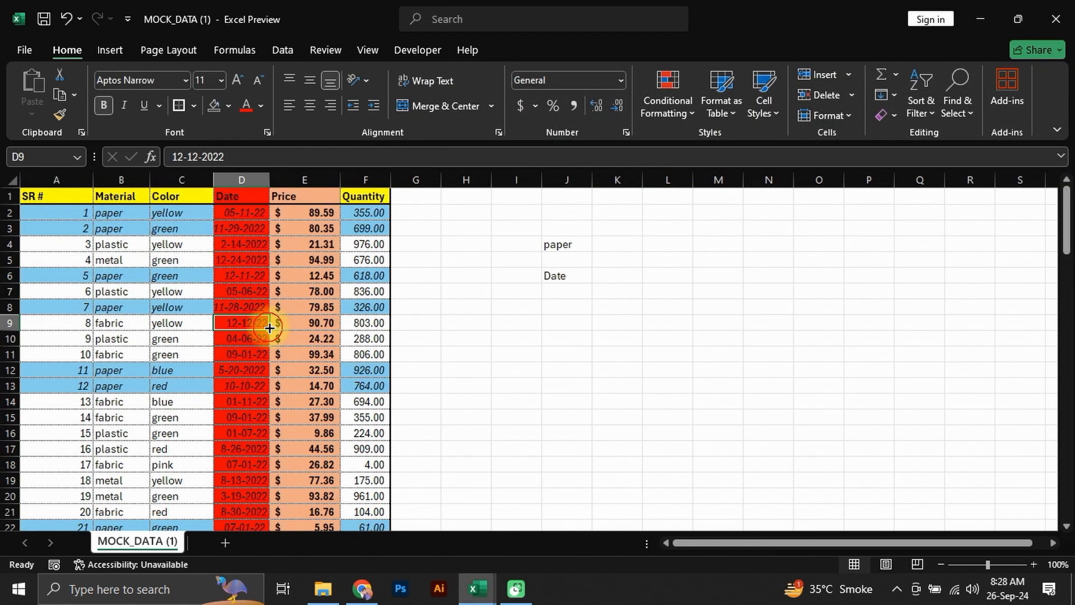
- Test the column highlighting by setting J6 to Color, Material and finally Quantity
{"action": "left_click", "coordinate": [577, 274]}
{"action": "left_click", "coordinate": [599, 276]}
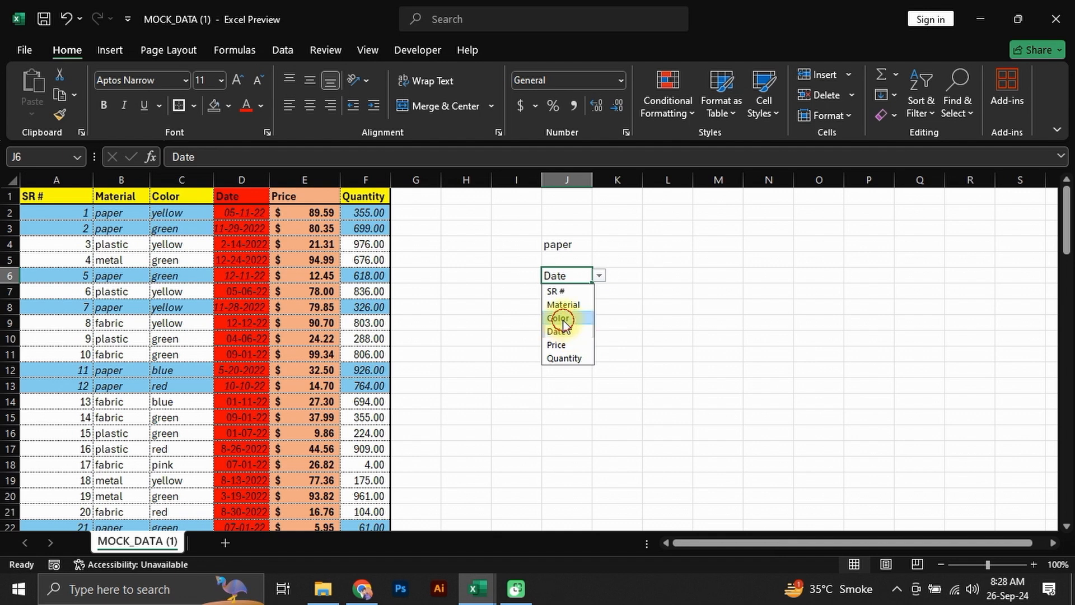
{"action": "left_click", "coordinate": [559, 320]}
{"action": "left_click", "coordinate": [599, 276]}
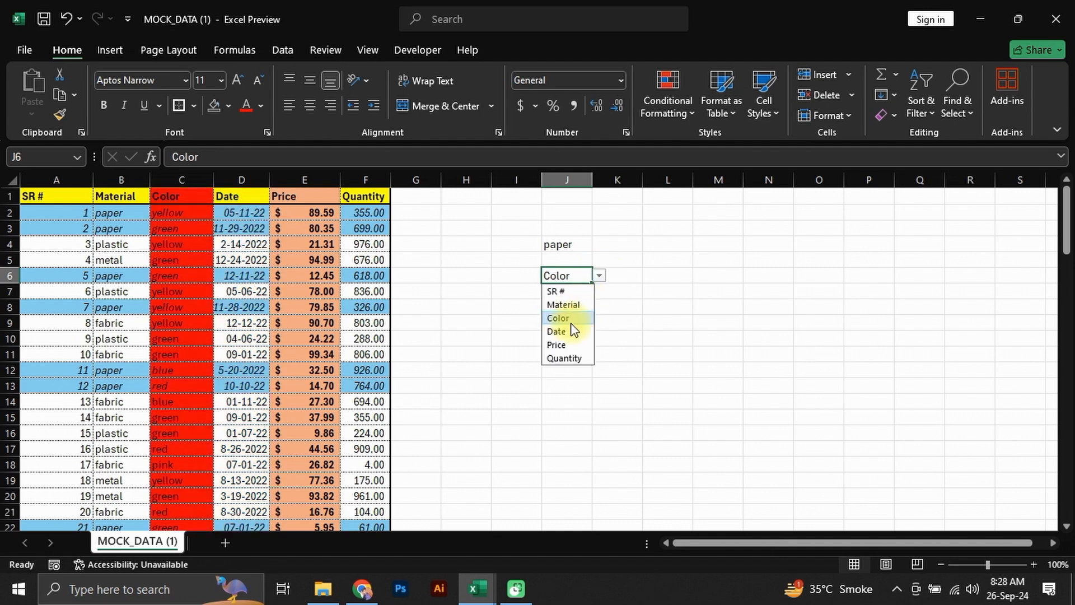
{"action": "left_click", "coordinate": [558, 306]}
{"action": "left_click", "coordinate": [599, 276]}
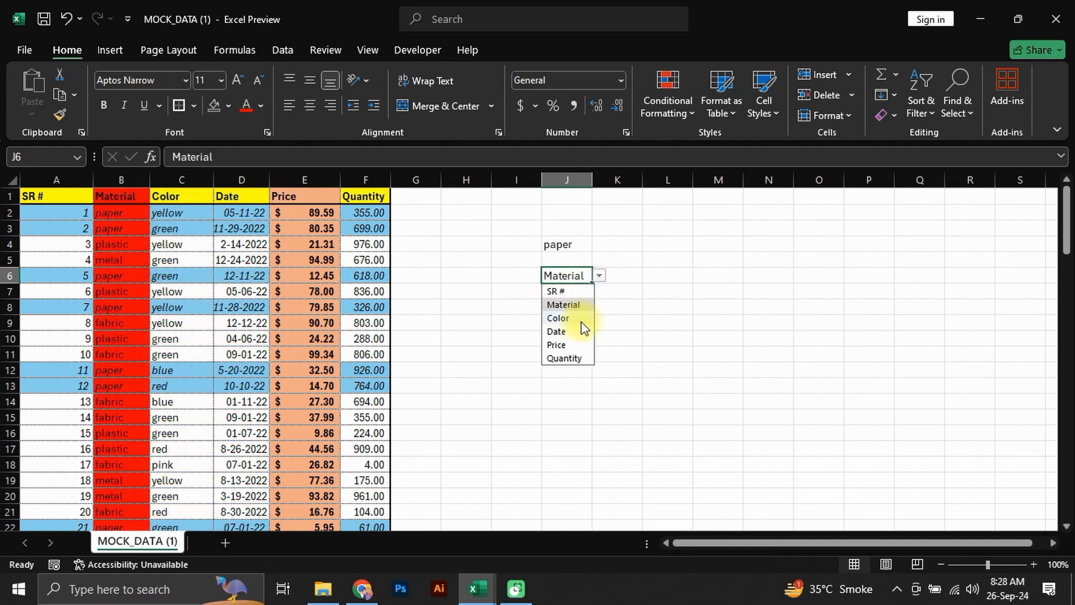
{"action": "left_click", "coordinate": [563, 358]}
- Test the row highlighting by setting J4 to metal, plastic and finally fabric
{"action": "left_click", "coordinate": [574, 243]}
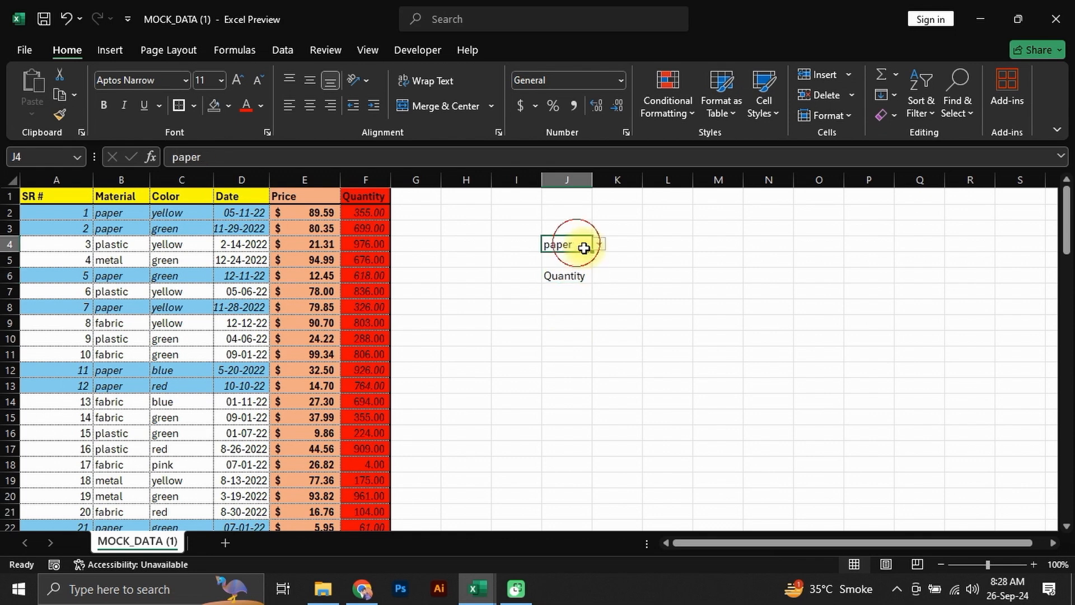
{"action": "left_click", "coordinate": [602, 245]}
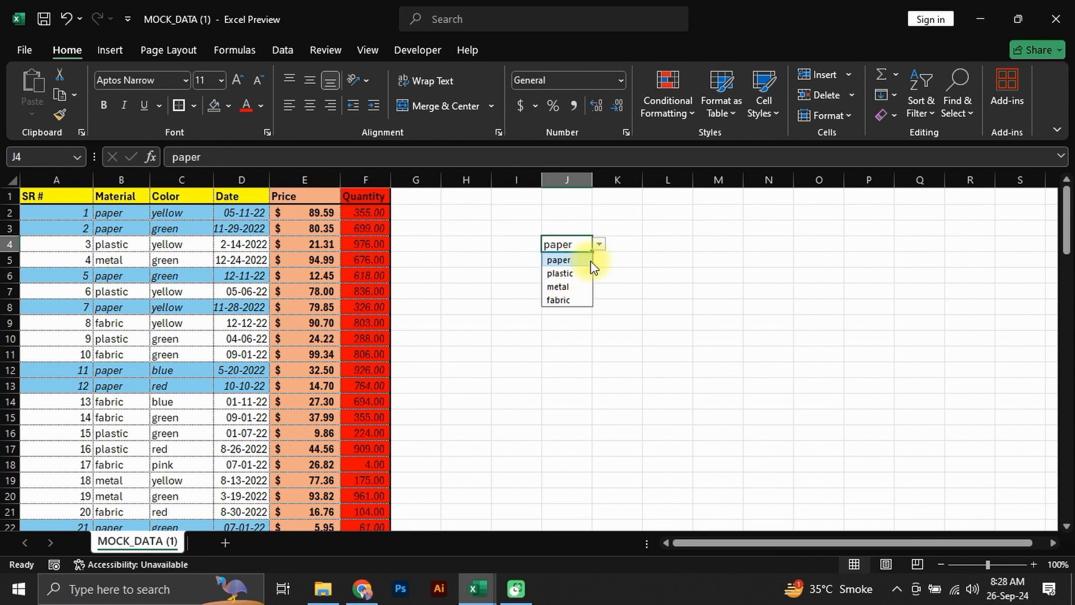
{"action": "left_click", "coordinate": [559, 286]}
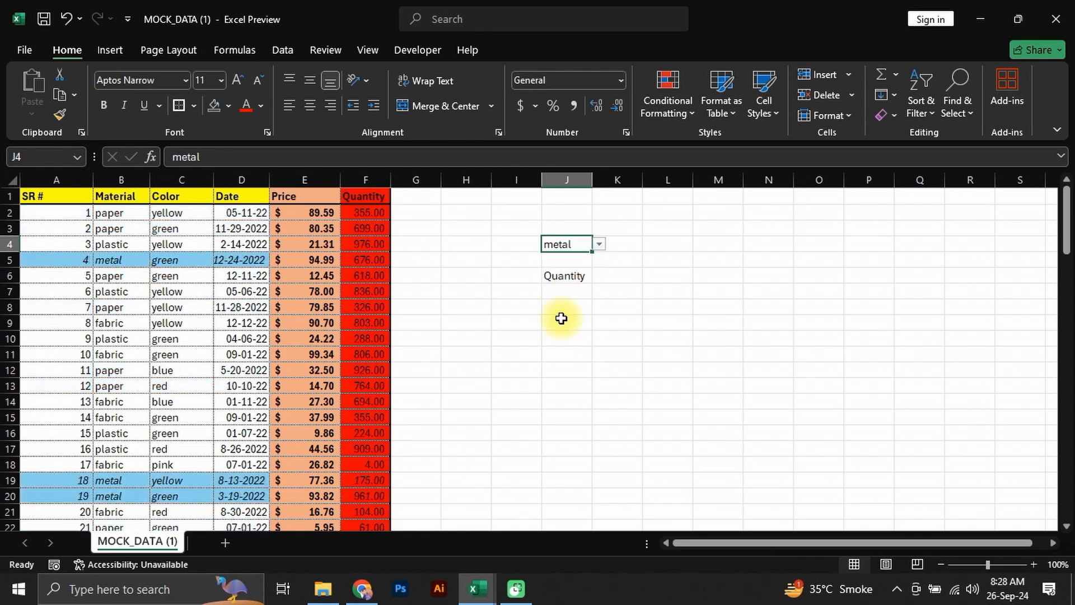
{"action": "left_click", "coordinate": [600, 246]}
{"action": "left_click", "coordinate": [560, 274]}
{"action": "left_click", "coordinate": [599, 244]}
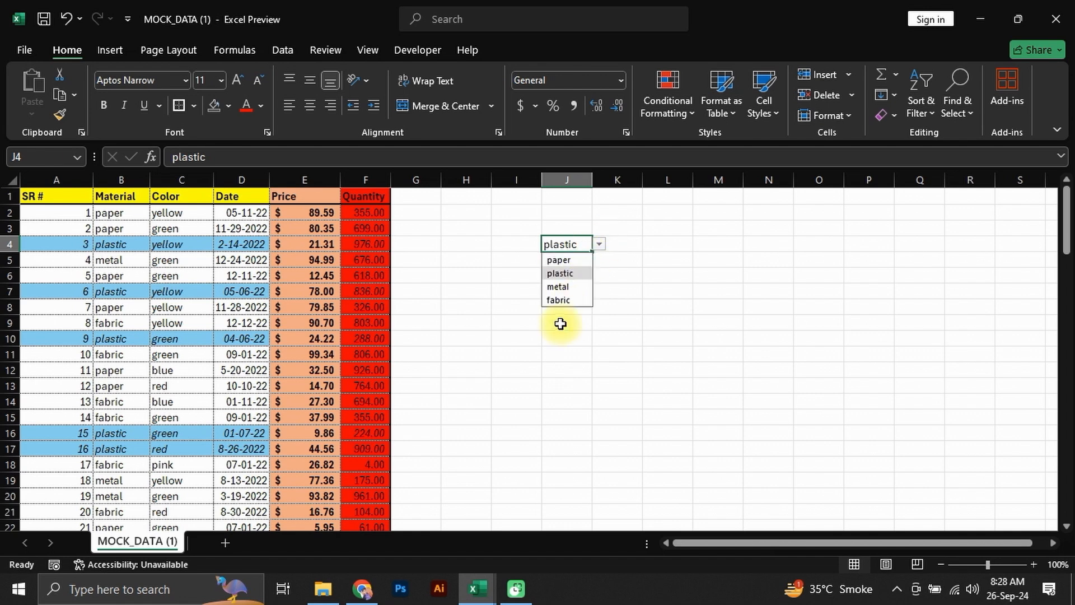
{"action": "left_click", "coordinate": [557, 299]}
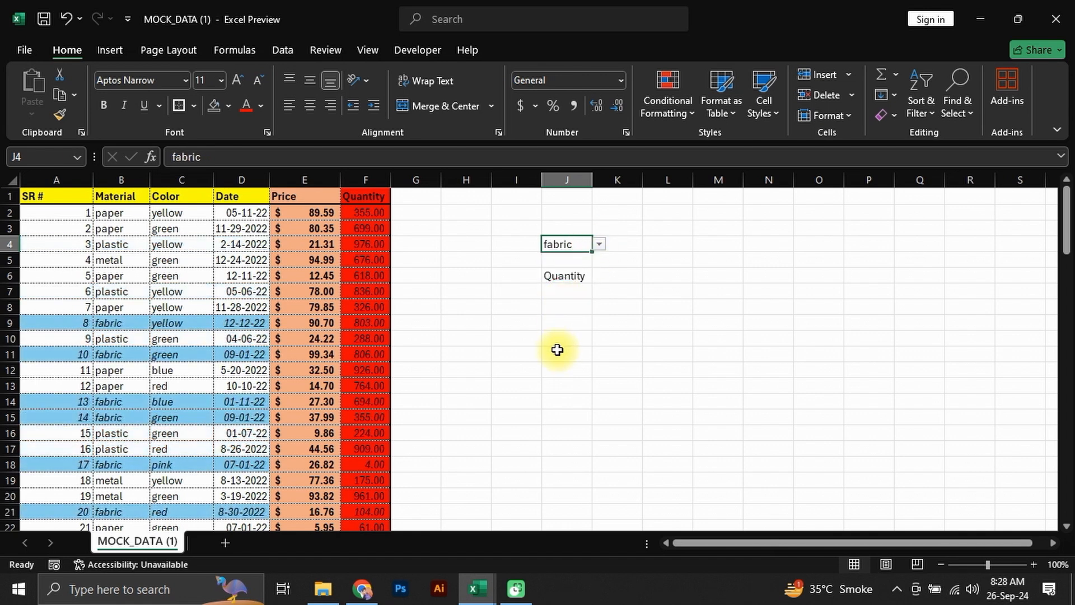
- List the whole worksheet's conditional formatting rules, move the =$B1=$J$4 rule to first priority, and apply the order
{"action": "left_click", "coordinate": [663, 112]}
{"action": "left_click", "coordinate": [678, 351]}
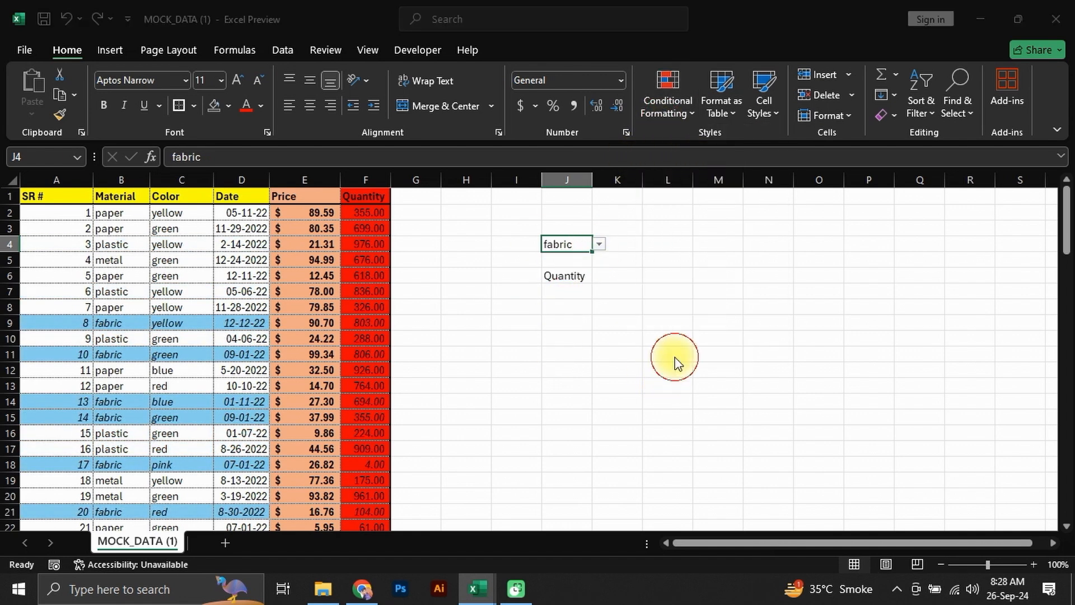
{"action": "left_click", "coordinate": [598, 104]}
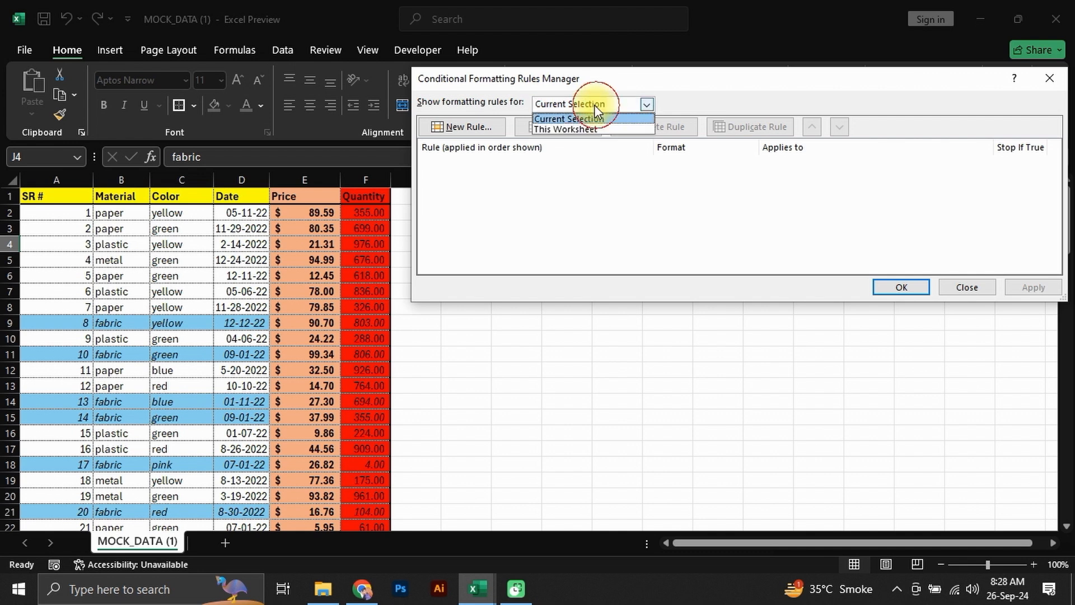
{"action": "left_click", "coordinate": [572, 130]}
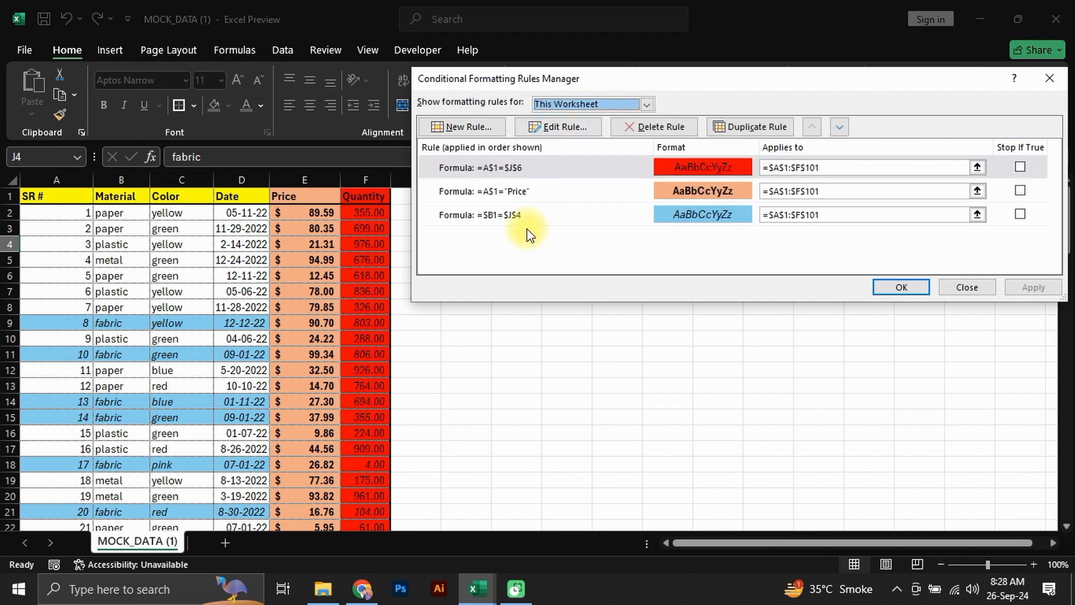
{"action": "left_click", "coordinate": [518, 216]}
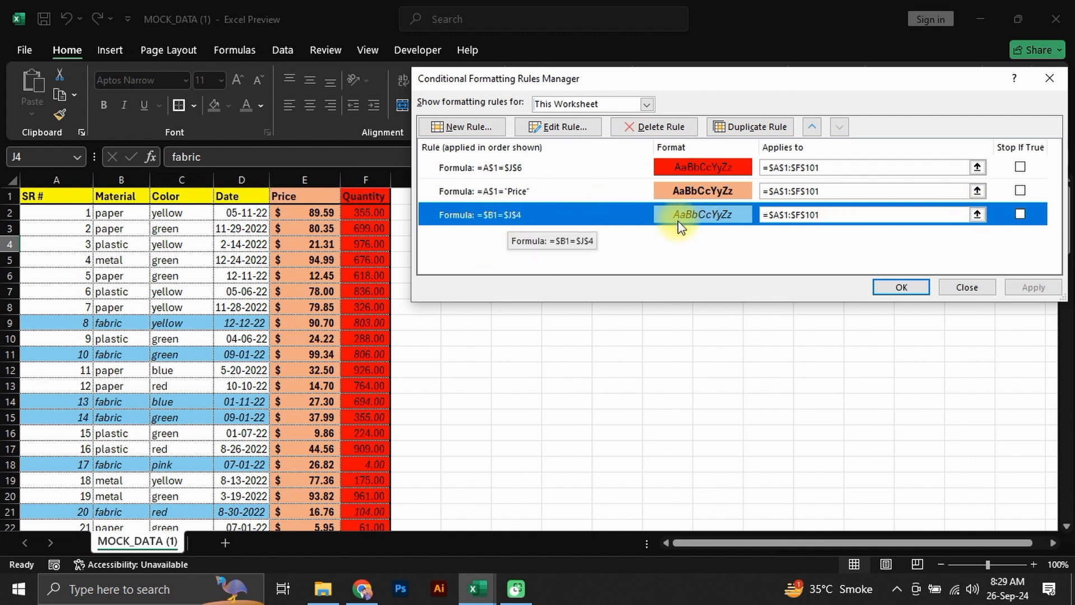
{"action": "left_click", "coordinate": [812, 126]}
{"action": "left_click", "coordinate": [812, 126]}
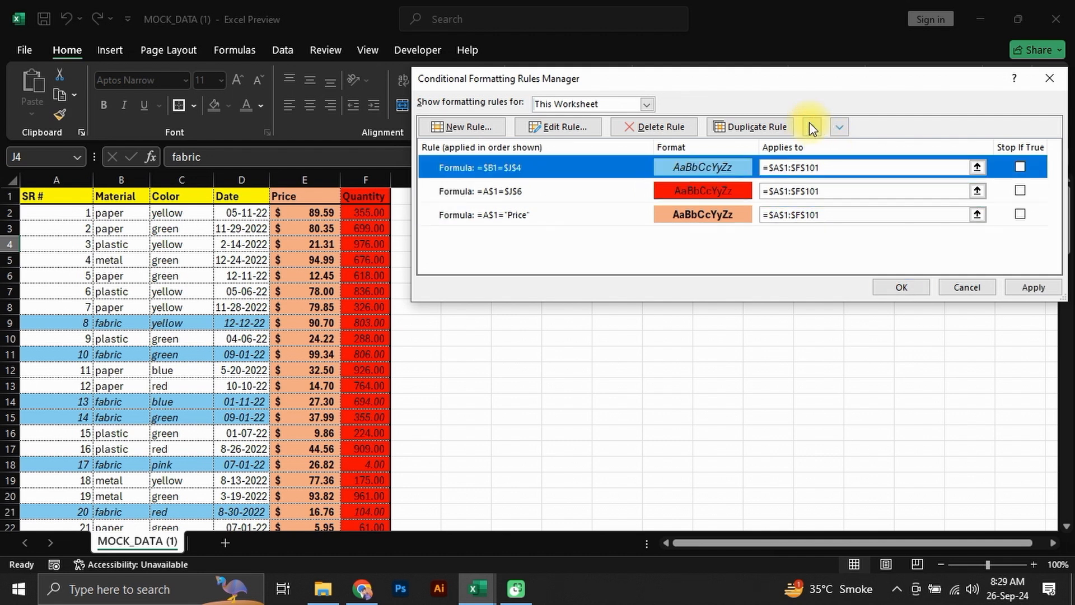
{"action": "left_click", "coordinate": [1033, 287]}
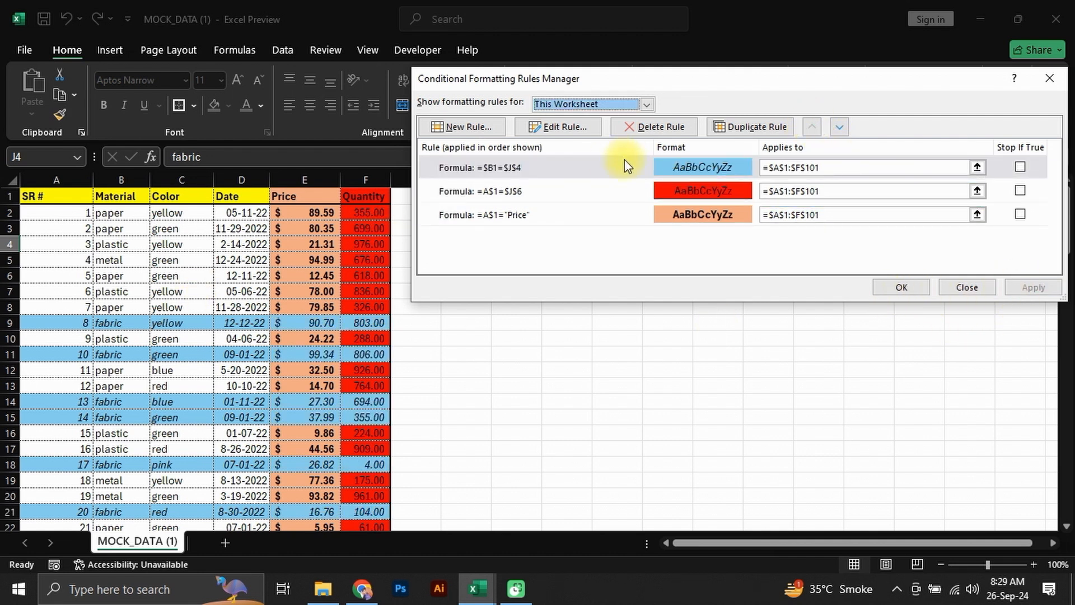
- Delete the =A$1="Price" conditional formatting rule and apply the change
{"action": "left_click", "coordinate": [580, 215]}
{"action": "left_click", "coordinate": [660, 130]}
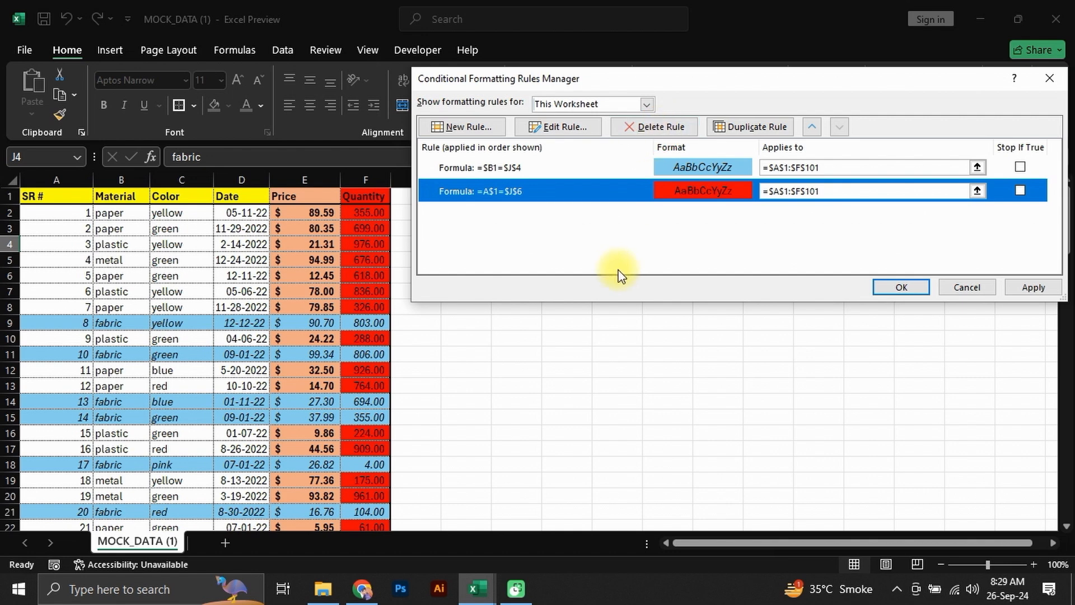
{"action": "left_click", "coordinate": [1034, 289]}
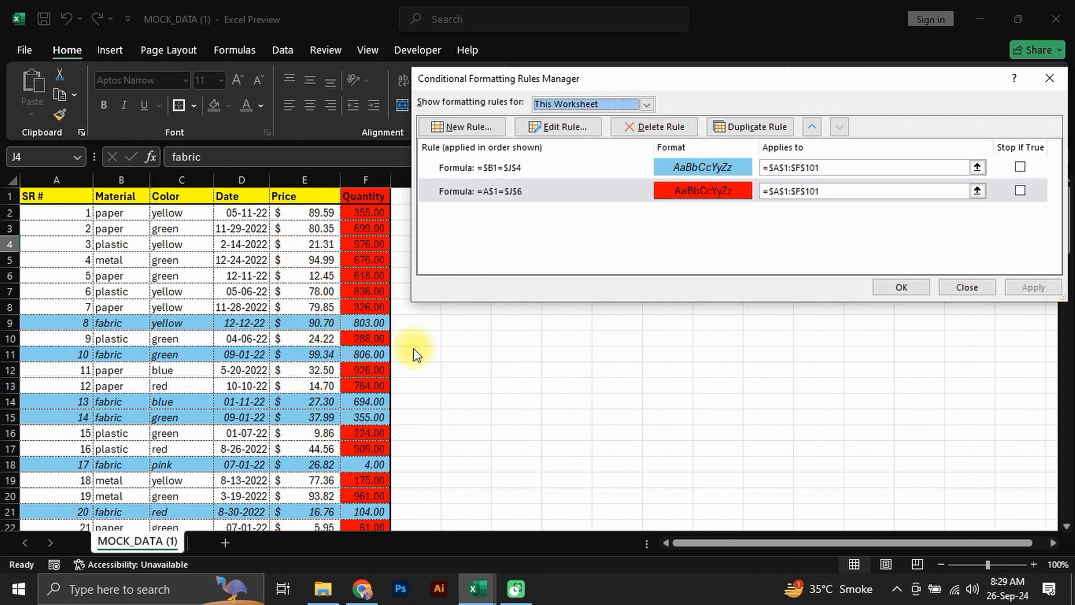
{"action": "left_click", "coordinate": [892, 287]}
- Set J6 to Color and J4 to plastic to test both highlighting rules together
{"action": "left_click", "coordinate": [588, 274]}
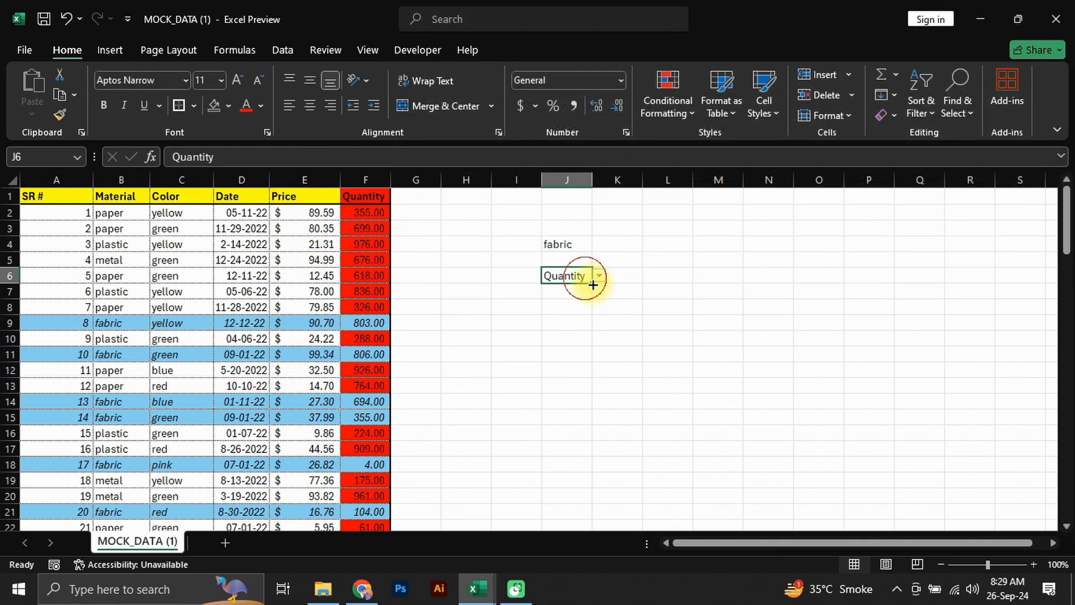
{"action": "left_click", "coordinate": [599, 276]}
{"action": "left_click", "coordinate": [558, 316]}
{"action": "left_click", "coordinate": [581, 244]}
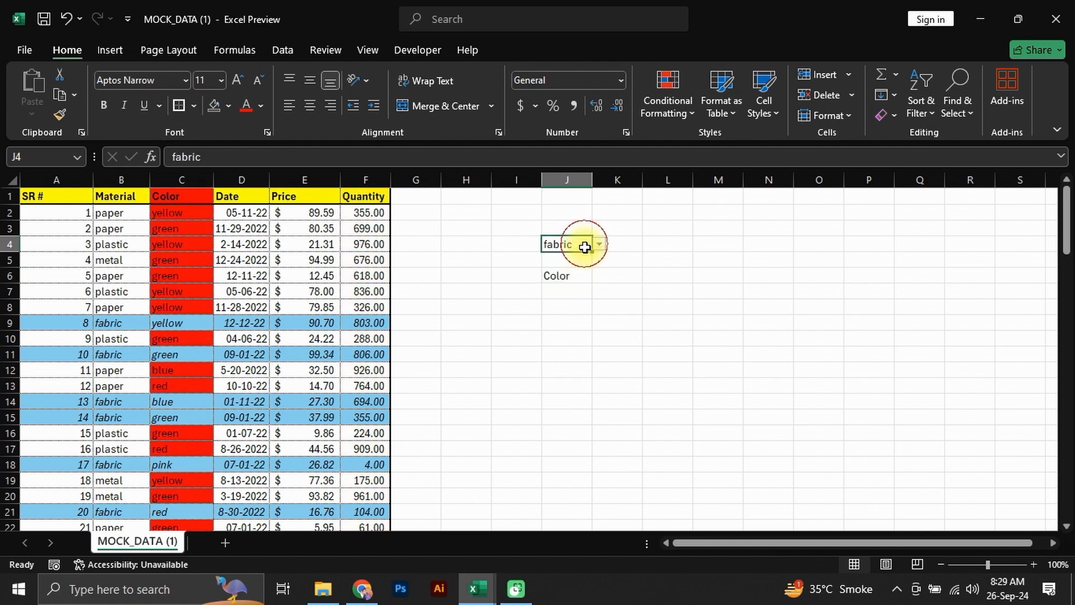
{"action": "left_click", "coordinate": [599, 244]}
{"action": "left_click", "coordinate": [562, 274]}
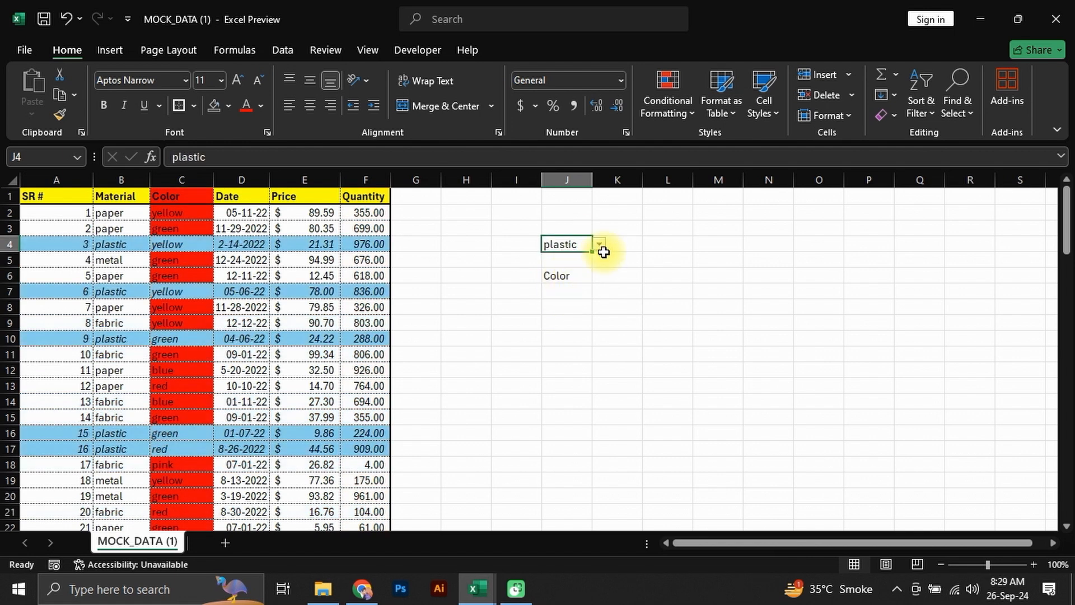